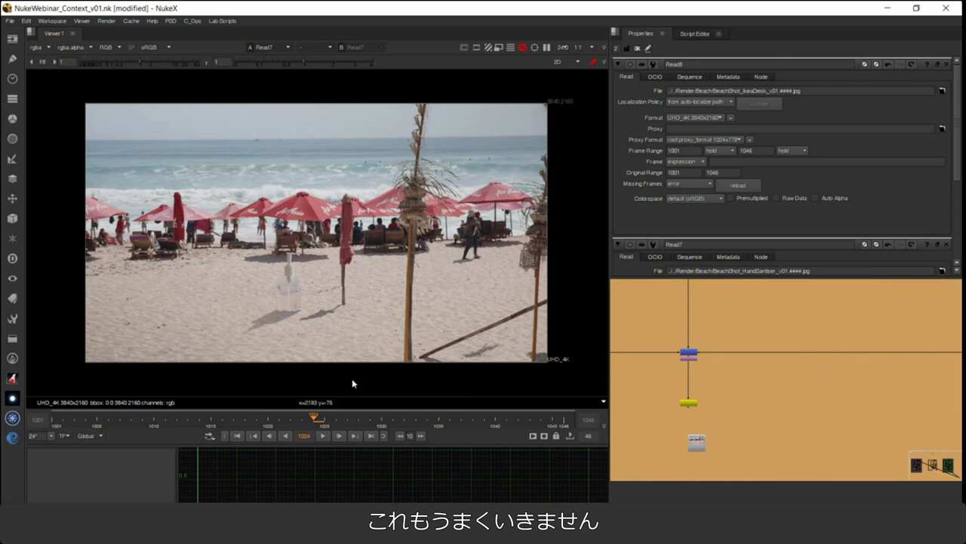
Play the hand sanitiser beach render and view the mirrored picnic table plate from its transform node.
{"action": "left_click", "coordinate": [323, 436]}
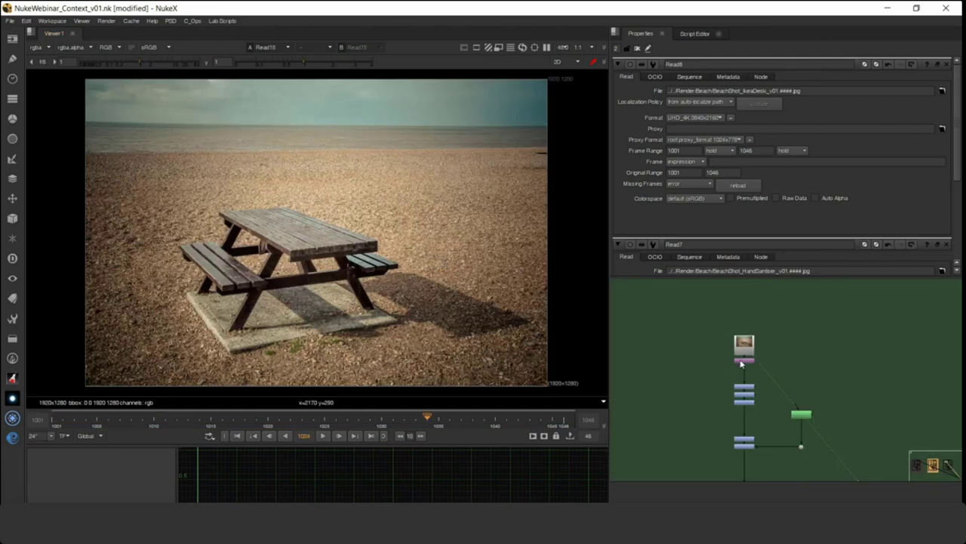
{"action": "key", "text": "1"}
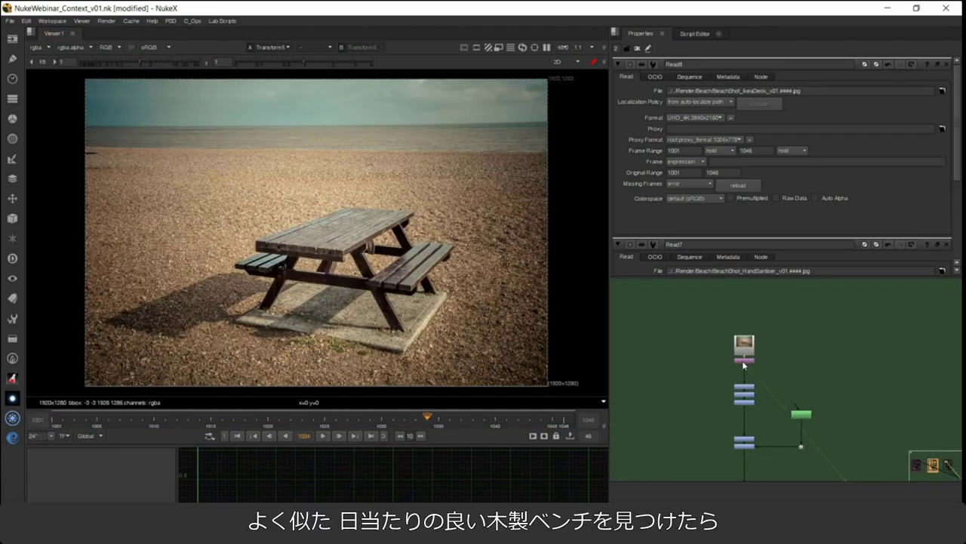
{"action": "left_click", "coordinate": [824, 369]}
View the output of the crop node that ends the picnic table composite's node tree.
{"action": "scroll", "coordinate": [822, 368], "scroll_direction": "down", "scroll_amount": 8}
{"action": "left_click_drag", "start_coordinate": [770, 368], "coordinate": [669, 285]}
{"action": "scroll", "coordinate": [758, 393], "scroll_direction": "up", "scroll_amount": 2}
{"action": "scroll", "coordinate": [728, 418], "scroll_direction": "up", "scroll_amount": 6}
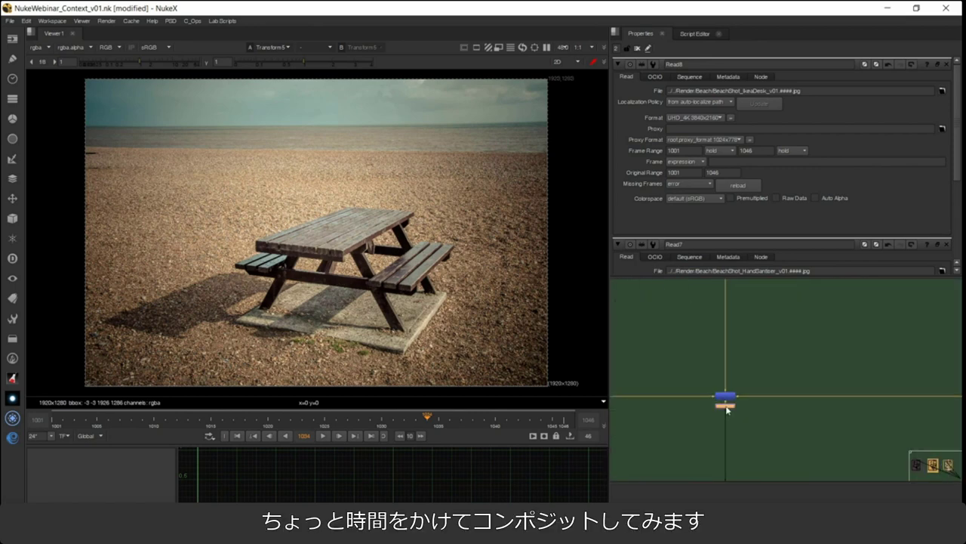
{"action": "key", "text": "1"}
{"action": "scroll", "coordinate": [762, 406], "scroll_direction": "down", "scroll_amount": 5}
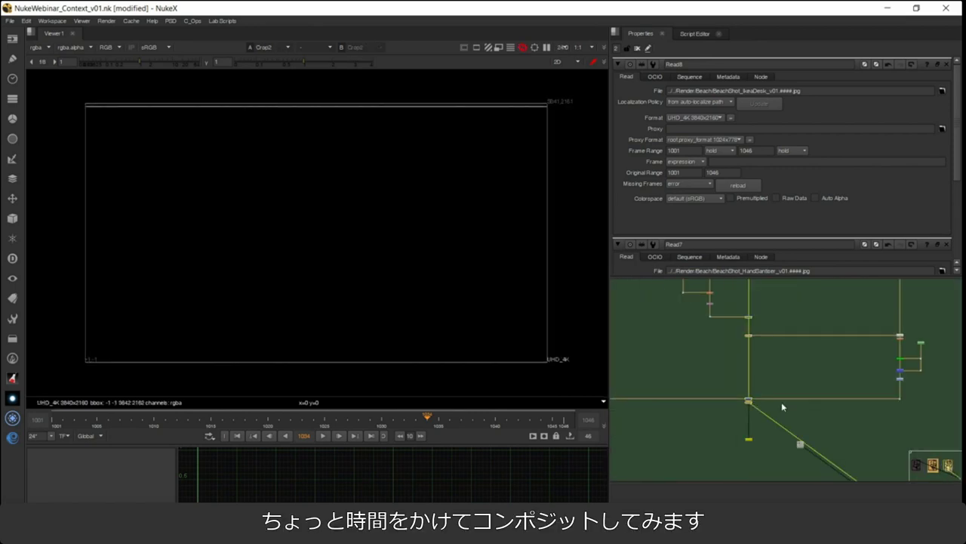
{"action": "left_click_drag", "start_coordinate": [798, 435], "coordinate": [749, 388]}
{"action": "scroll", "coordinate": [748, 388], "scroll_direction": "up", "scroll_amount": 3}
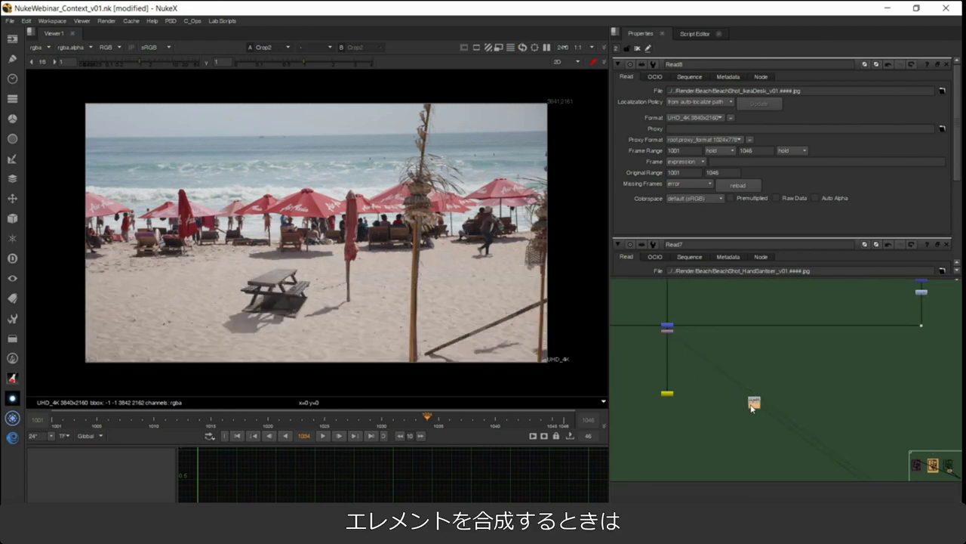
Compare the rendered picnic table composite with the original beach plate, and play the render.
{"action": "scroll", "coordinate": [765, 390], "scroll_direction": "down", "scroll_amount": 5}
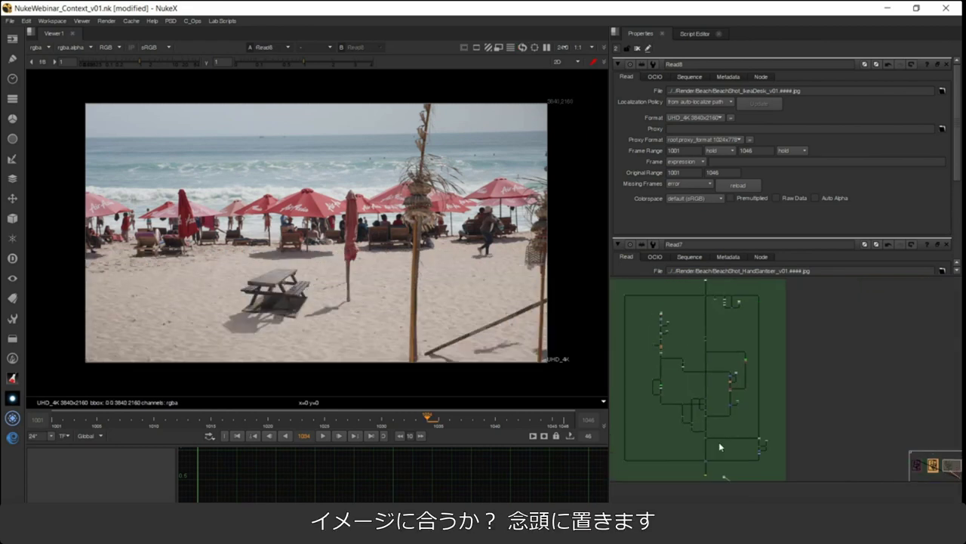
{"action": "left_click_drag", "start_coordinate": [767, 316], "coordinate": [724, 338]}
{"action": "key", "text": "2"}
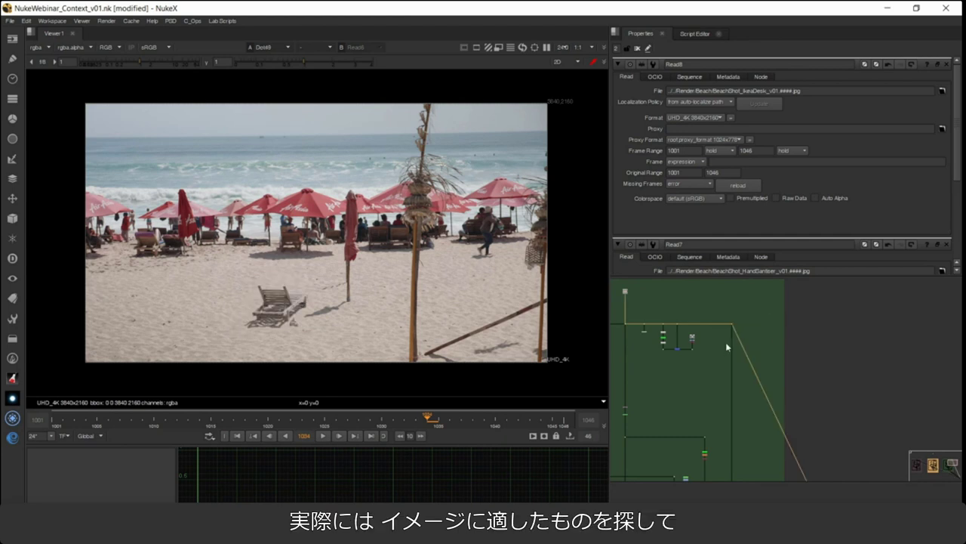
{"action": "left_click", "coordinate": [724, 339]}
{"action": "key", "text": "1"}
{"action": "left_click", "coordinate": [323, 436]}
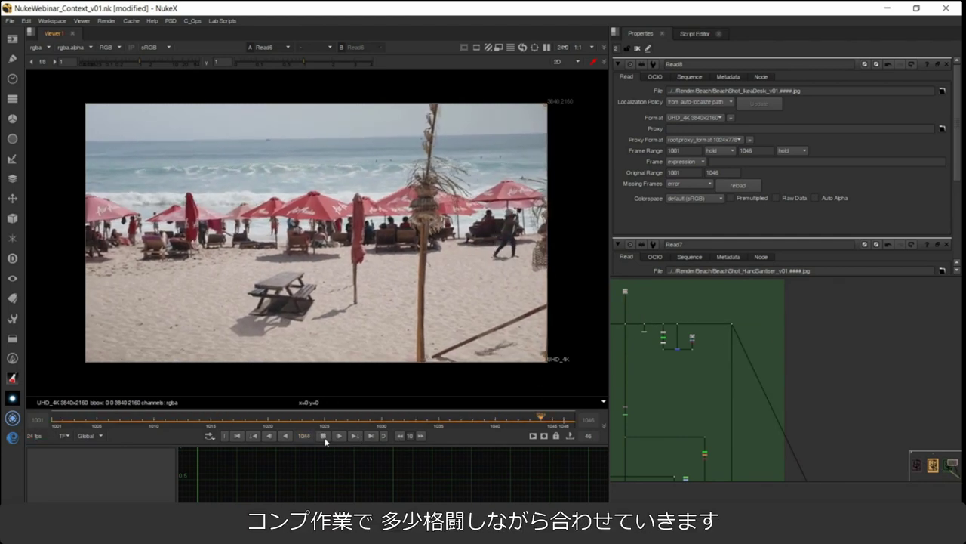
{"action": "left_click", "coordinate": [323, 436]}
Examine the composited picnic table's perspective up close and view the final crop node's output again.
{"action": "scroll", "coordinate": [739, 404], "scroll_direction": "down", "scroll_amount": 3}
{"action": "scroll", "coordinate": [780, 387], "scroll_direction": "up", "scroll_amount": 4}
{"action": "scroll", "coordinate": [799, 385], "scroll_direction": "up", "scroll_amount": 3}
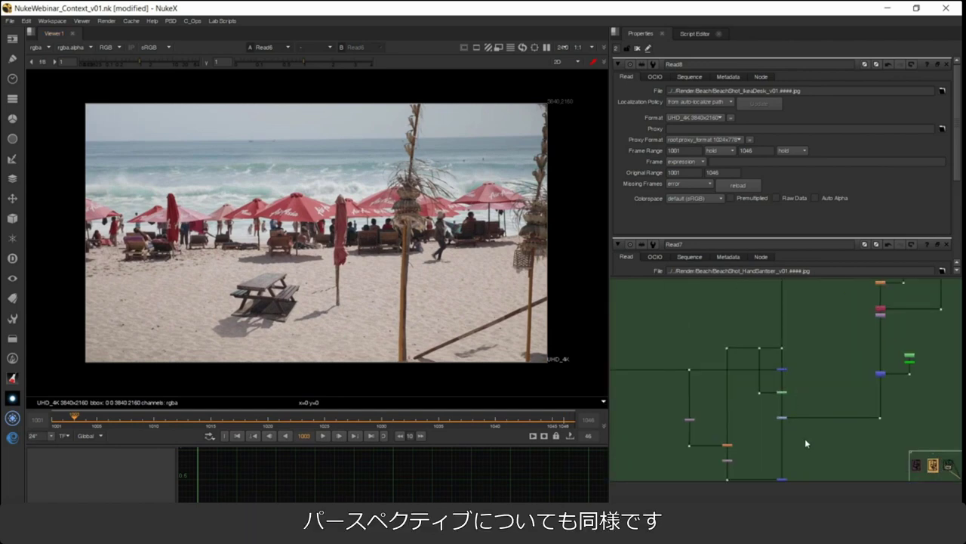
{"action": "left_click_drag", "start_coordinate": [808, 442], "coordinate": [771, 389]}
{"action": "scroll", "coordinate": [258, 317], "scroll_direction": "up", "scroll_amount": 4}
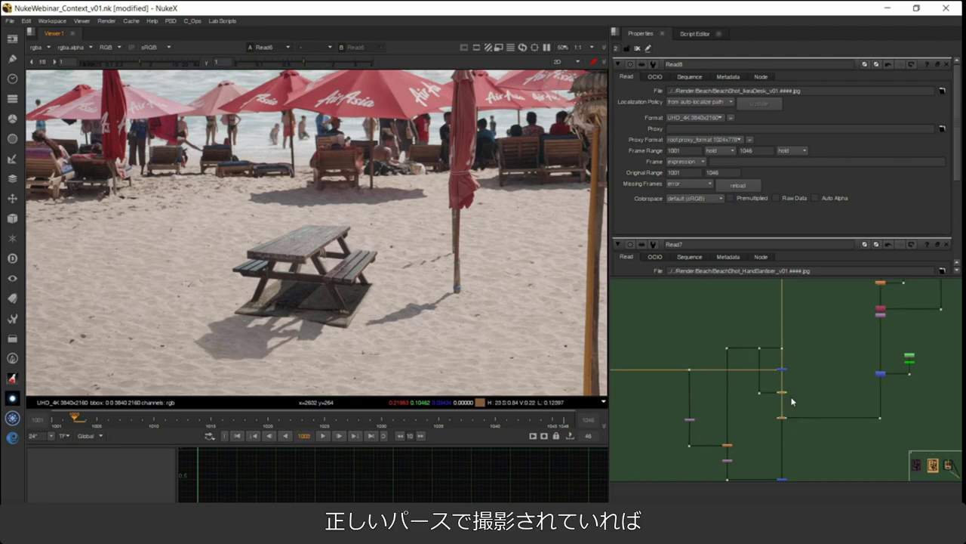
{"action": "scroll", "coordinate": [792, 402], "scroll_direction": "down", "scroll_amount": 3}
{"action": "left_click_drag", "start_coordinate": [791, 401], "coordinate": [755, 306]}
{"action": "scroll", "coordinate": [770, 380], "scroll_direction": "up", "scroll_amount": 4}
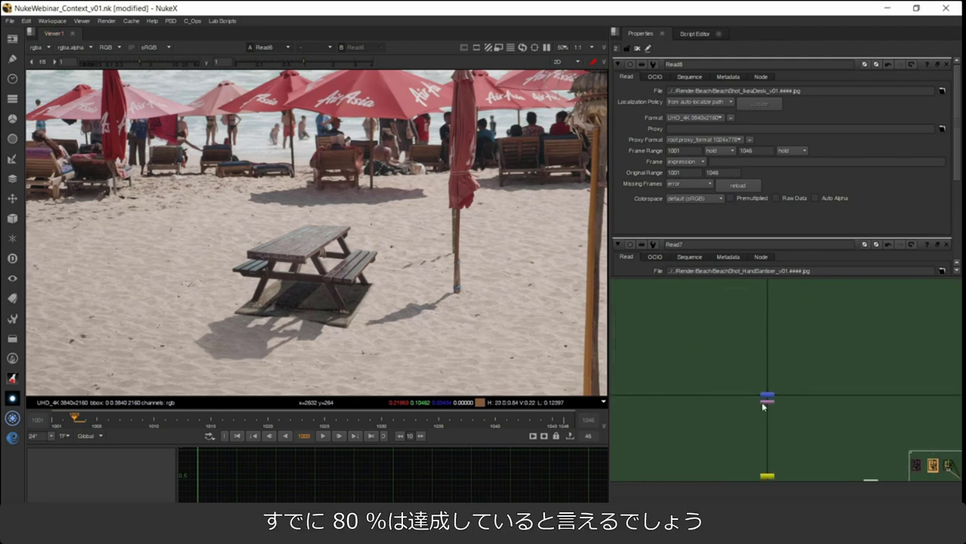
{"action": "left_click", "coordinate": [763, 403]}
{"action": "key", "text": "1"}
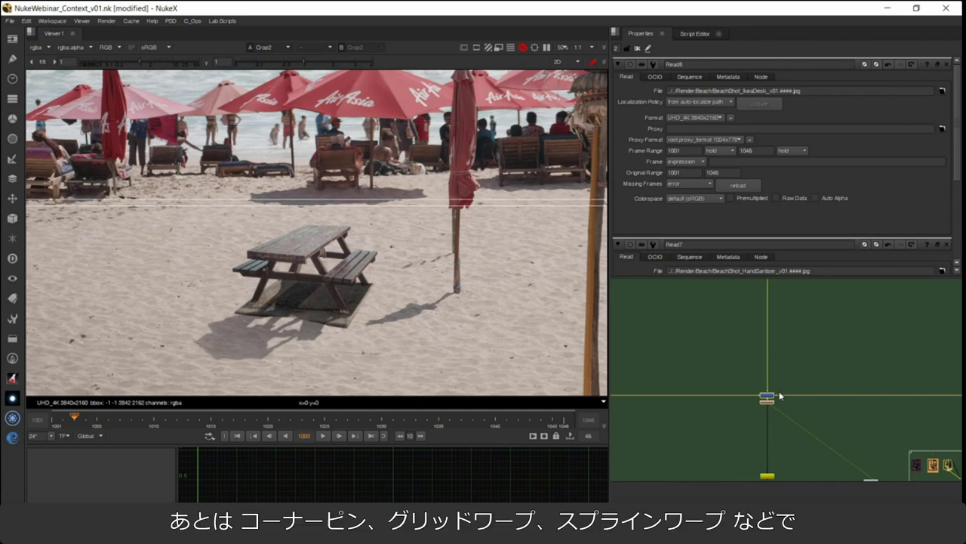
{"action": "scroll", "coordinate": [714, 421], "scroll_direction": "down", "scroll_amount": 5}
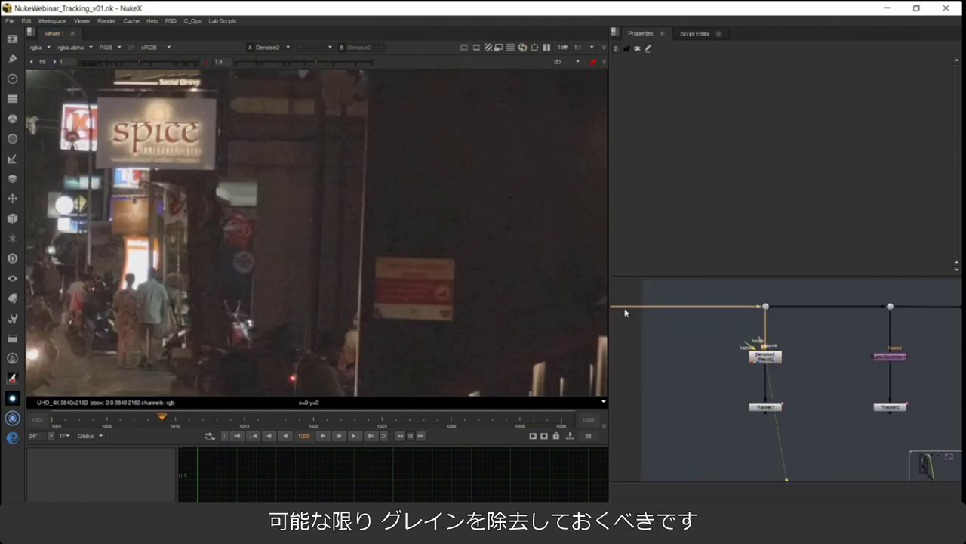
Toggle Denoise2 in the tracking script to compare the night plate with and without grain.
{"action": "left_click", "coordinate": [772, 360]}
{"action": "key", "text": "d"}
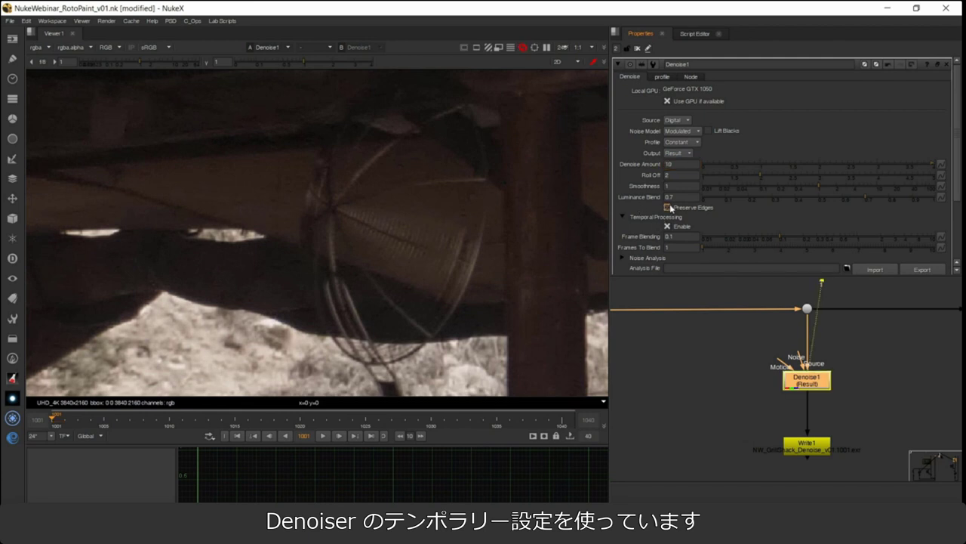
Undo the Preserve Edges change on Denoise1 in the RotoPaint script, and toggle its temporal processing off and on.
{"action": "key", "text": "ctrl+z"}
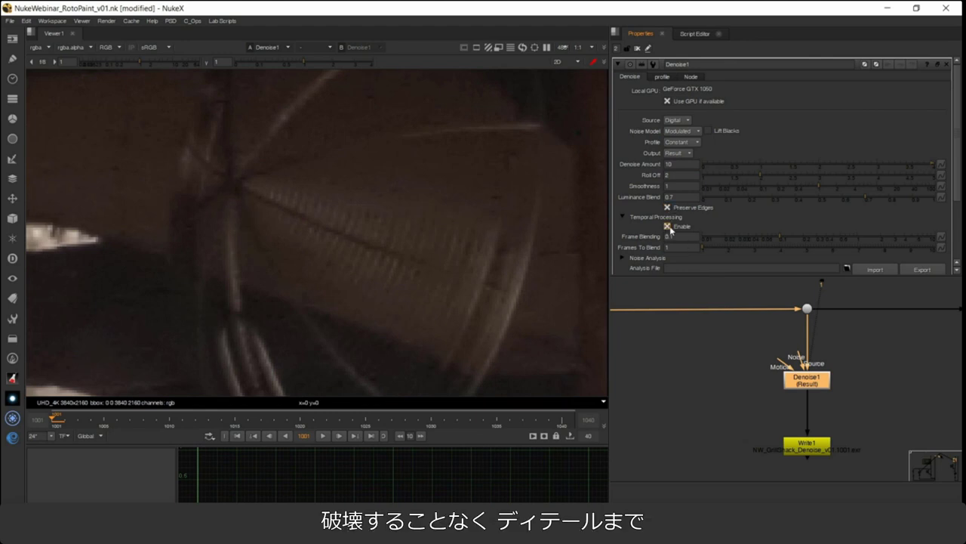
{"action": "left_click", "coordinate": [668, 228]}
{"action": "left_click", "coordinate": [668, 226]}
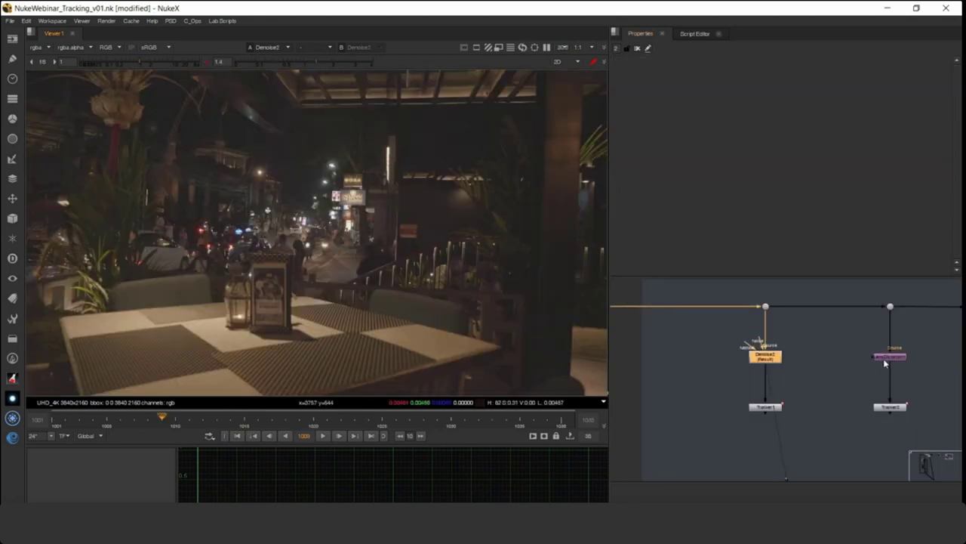
Open the LensDistortion1 node's settings, view its output and show its line analysis.
{"action": "double_click", "coordinate": [887, 358]}
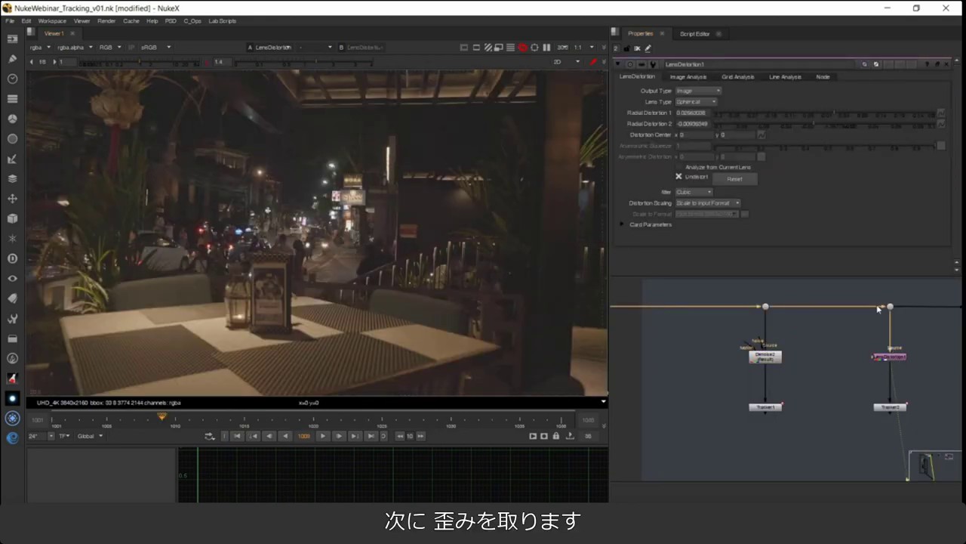
{"action": "key", "text": "1"}
{"action": "left_click", "coordinate": [783, 75]}
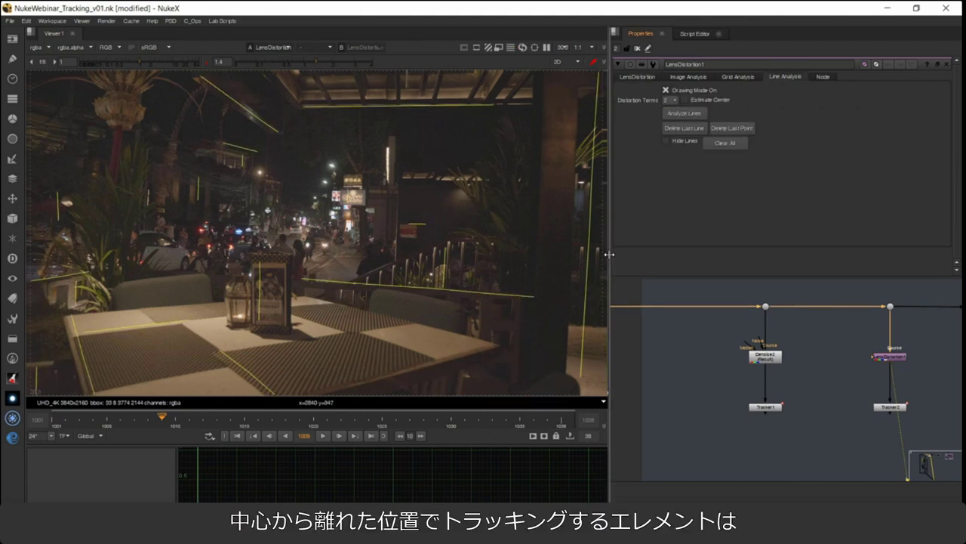
Toggle LensDistortion1 off and on to compare the distorted and undistorted restaurant plate.
{"action": "left_click", "coordinate": [903, 358]}
{"action": "key", "text": "d"}
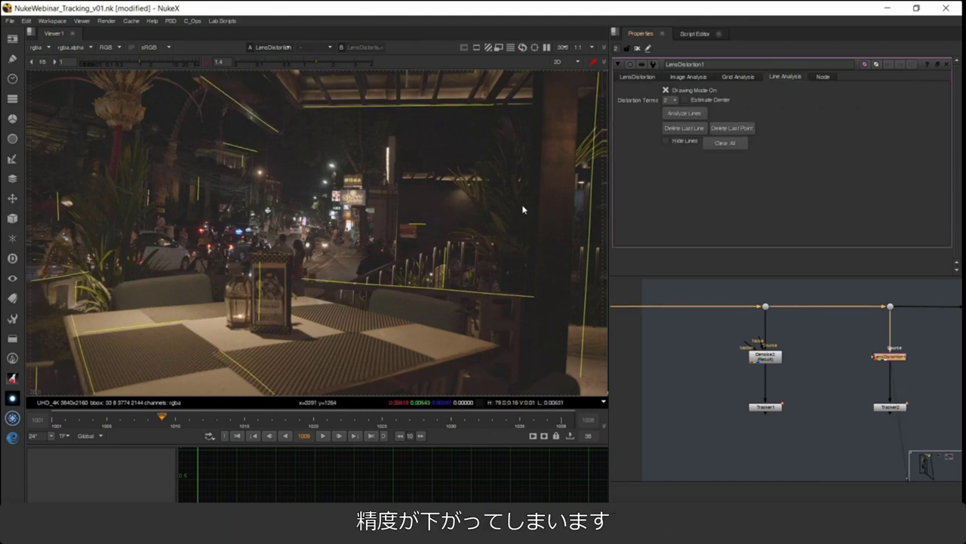
{"action": "left_click_drag", "start_coordinate": [514, 201], "coordinate": [579, 175]}
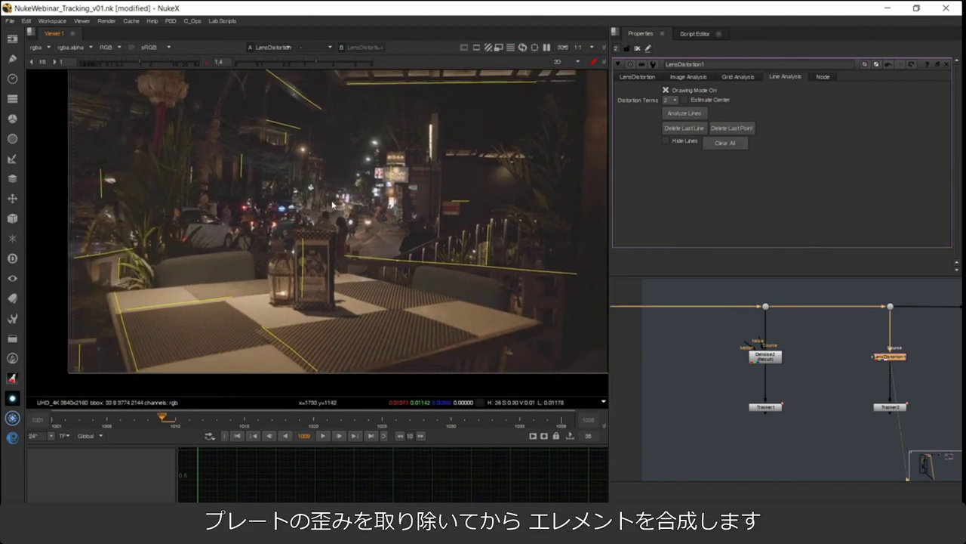
{"action": "key", "text": "d"}
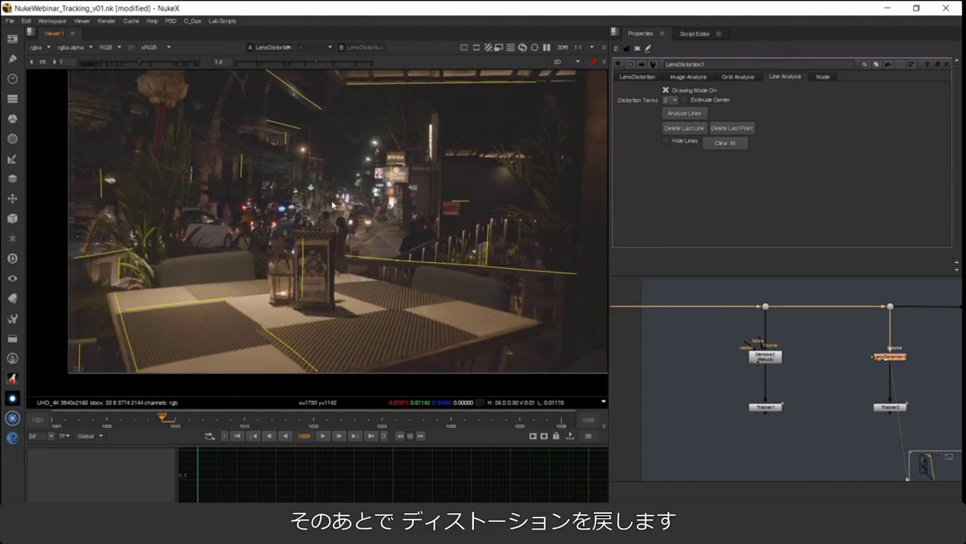
View the output of the Grade2 node in the Grade branch of the tracking setup.
{"action": "scroll", "coordinate": [863, 374], "scroll_direction": "down", "scroll_amount": 4}
{"action": "left_click_drag", "start_coordinate": [931, 360], "coordinate": [768, 370]}
{"action": "scroll", "coordinate": [801, 363], "scroll_direction": "up", "scroll_amount": 4}
{"action": "left_click", "coordinate": [766, 369]}
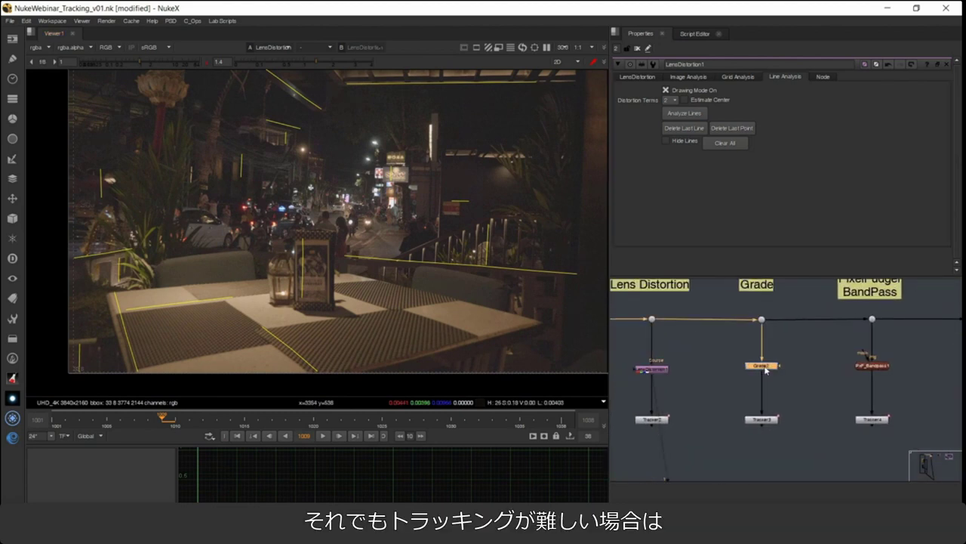
{"action": "key", "text": "1"}
{"action": "left_click", "coordinate": [694, 348]}
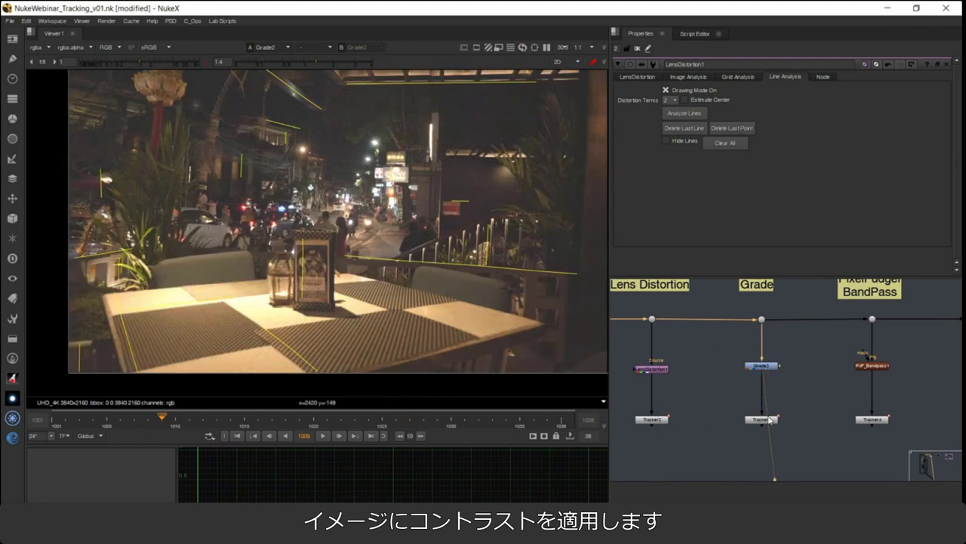
View the PixelFudger BandPass result and the shuffled luminance key in the Keying branch.
{"action": "left_click_drag", "start_coordinate": [890, 376], "coordinate": [813, 374]}
{"action": "left_click", "coordinate": [806, 367]}
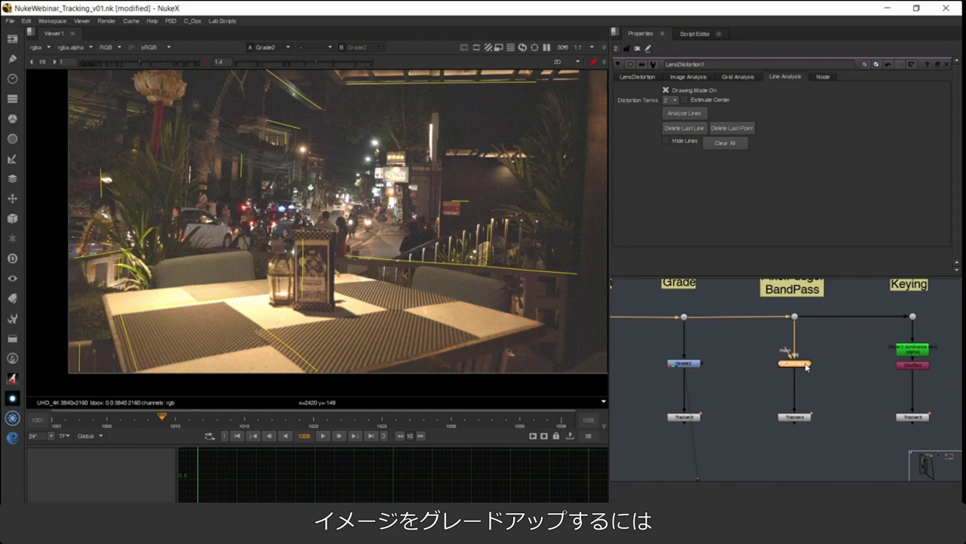
{"action": "key", "text": "1"}
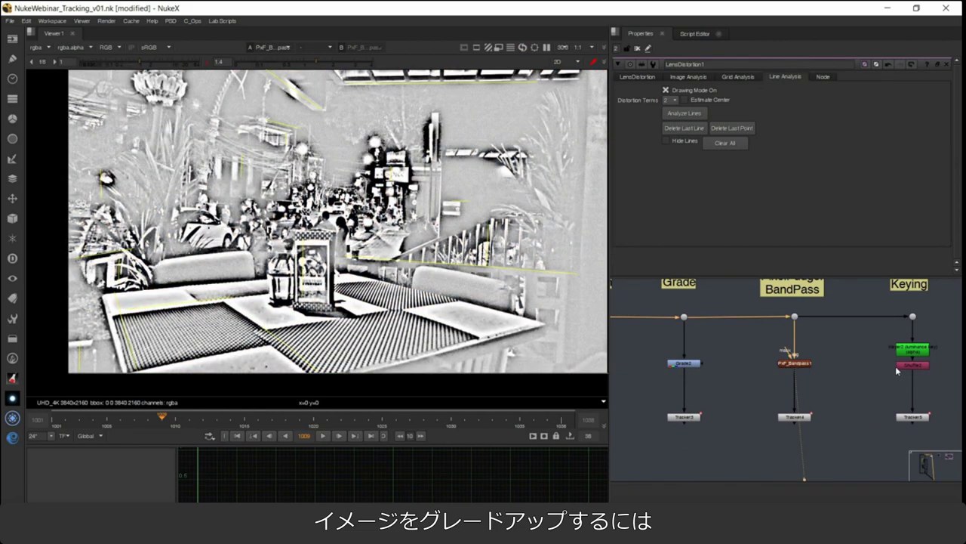
{"action": "left_click_drag", "start_coordinate": [897, 370], "coordinate": [822, 361]}
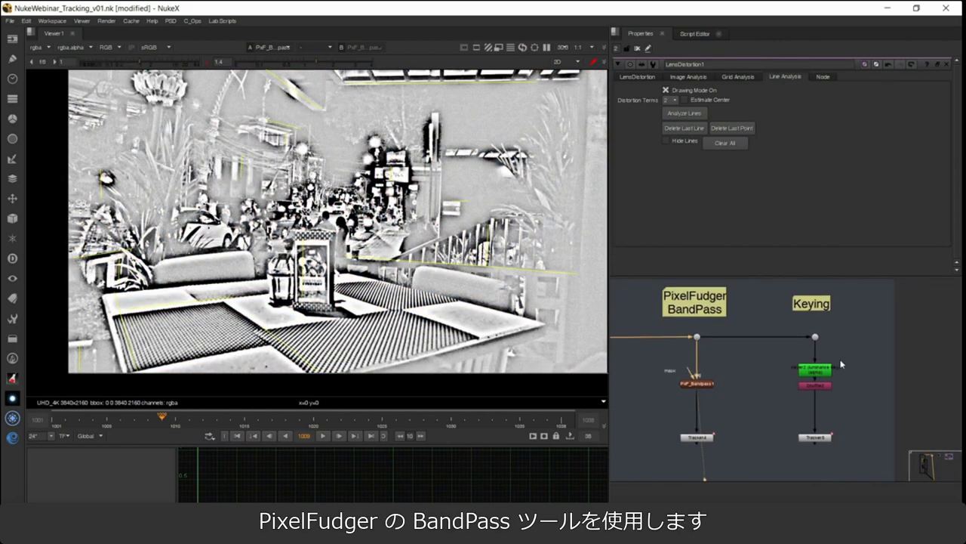
{"action": "key", "text": "1"}
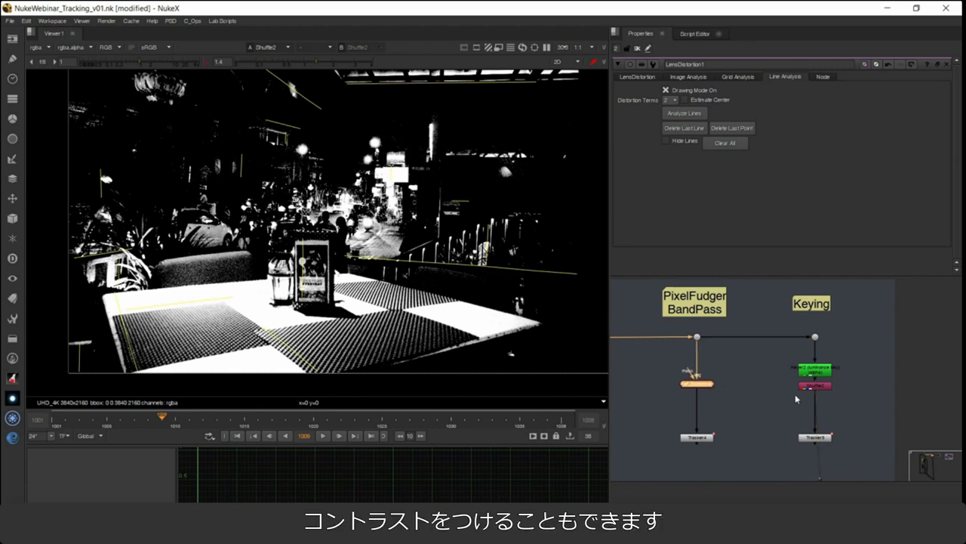
Open Keyer2 and raise point B of its luminance key range to about 0.068.
{"action": "double_click", "coordinate": [821, 378]}
{"action": "left_click_drag", "start_coordinate": [706, 181], "coordinate": [723, 160]}
{"action": "left_click", "coordinate": [769, 376]}
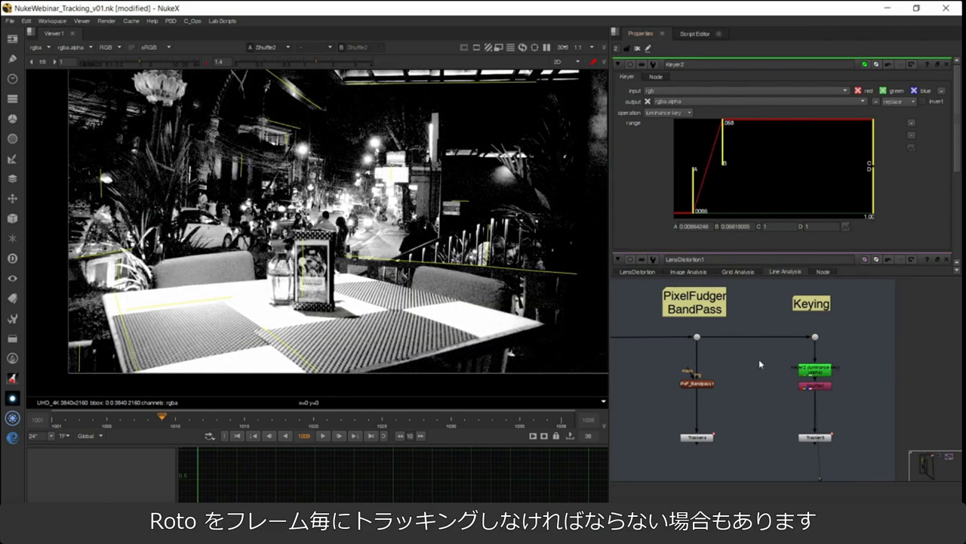
Go to the VectorWarp setup and examine its playing source plate of the woman in the white apron.
{"action": "scroll", "coordinate": [757, 329], "scroll_direction": "down", "scroll_amount": 4}
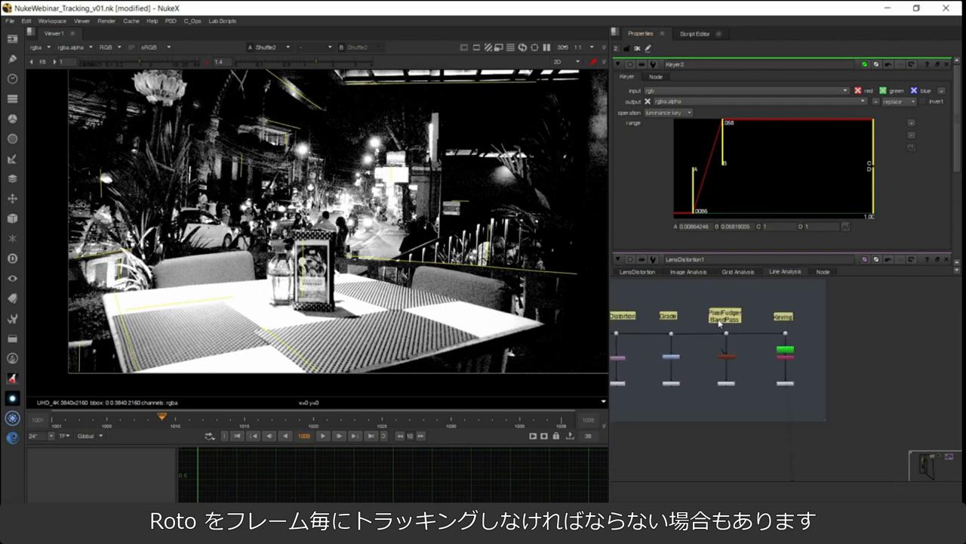
{"action": "left_click_drag", "start_coordinate": [616, 323], "coordinate": [813, 334]}
{"action": "scroll", "coordinate": [813, 334], "scroll_direction": "down", "scroll_amount": 2}
{"action": "scroll", "coordinate": [813, 334], "scroll_direction": "down", "scroll_amount": 2}
{"action": "left_click_drag", "start_coordinate": [671, 364], "coordinate": [705, 352]}
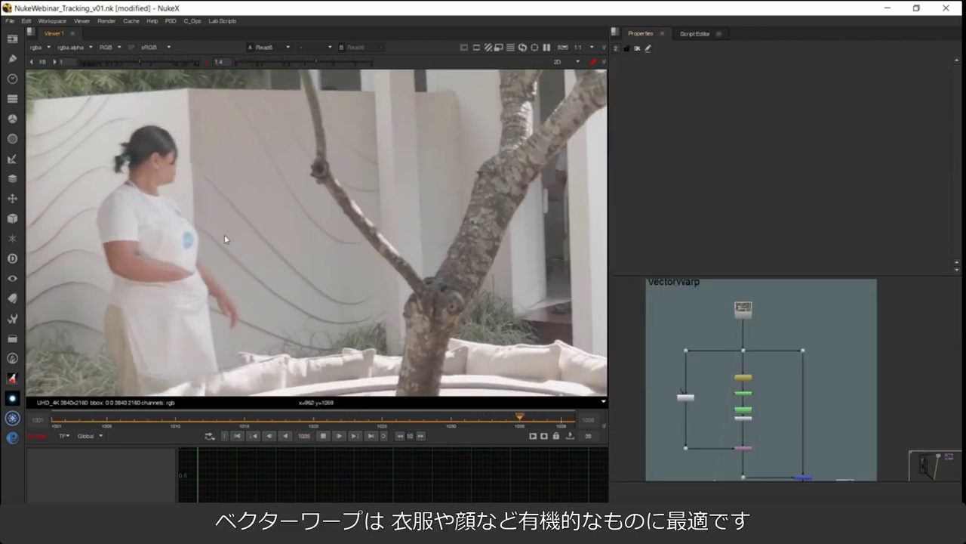
{"action": "left_click_drag", "start_coordinate": [283, 201], "coordinate": [229, 266]}
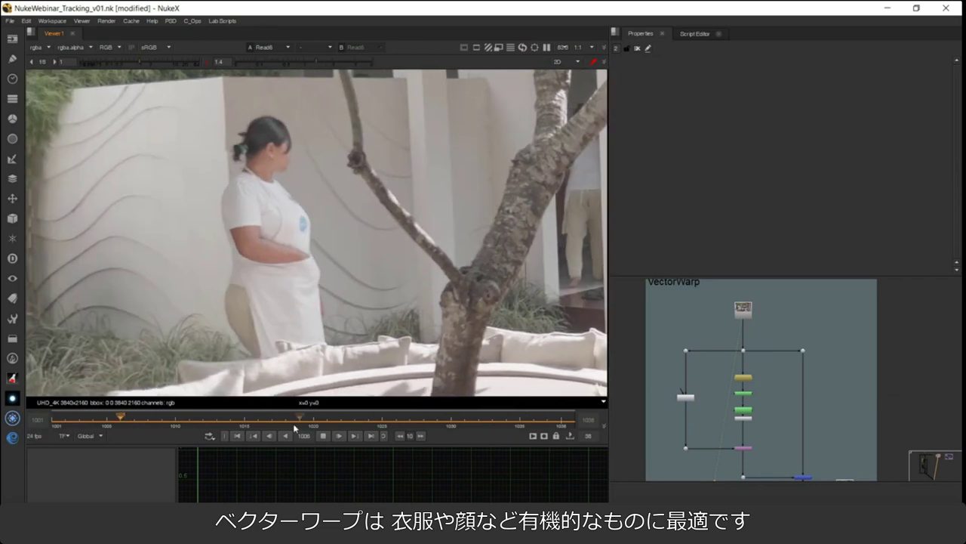
View the TimeClip1 output of the rendered VectorWarp result.
{"action": "scroll", "coordinate": [761, 418], "scroll_direction": "down", "scroll_amount": 4}
{"action": "scroll", "coordinate": [795, 431], "scroll_direction": "up", "scroll_amount": 7}
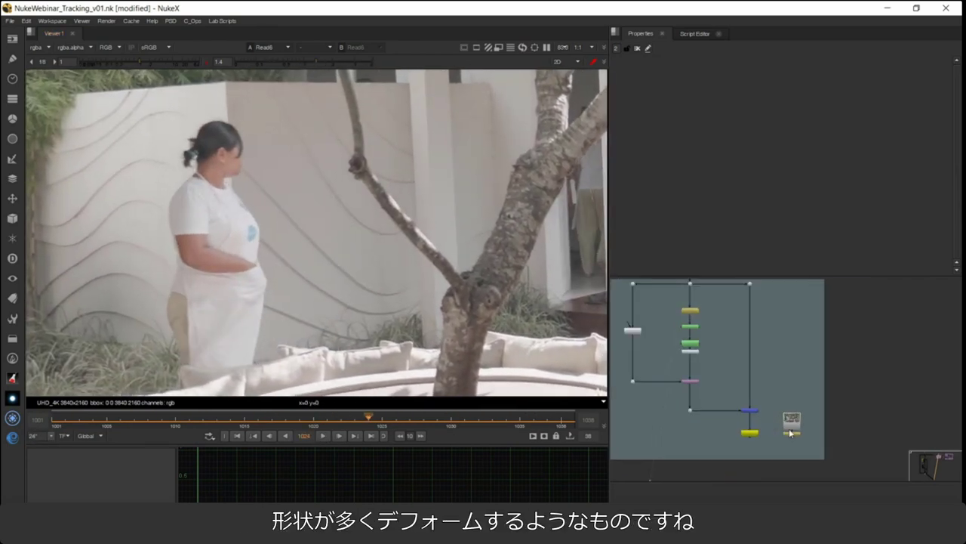
{"action": "left_click", "coordinate": [794, 438]}
{"action": "key", "text": "1"}
Compare the shirt in the original plate, viewed from the upper dot, with the rendered TimeClip1 clip.
{"action": "scroll", "coordinate": [748, 404], "scroll_direction": "down", "scroll_amount": 4}
{"action": "left_click_drag", "start_coordinate": [758, 363], "coordinate": [748, 403]}
{"action": "scroll", "coordinate": [748, 403], "scroll_direction": "up", "scroll_amount": 2}
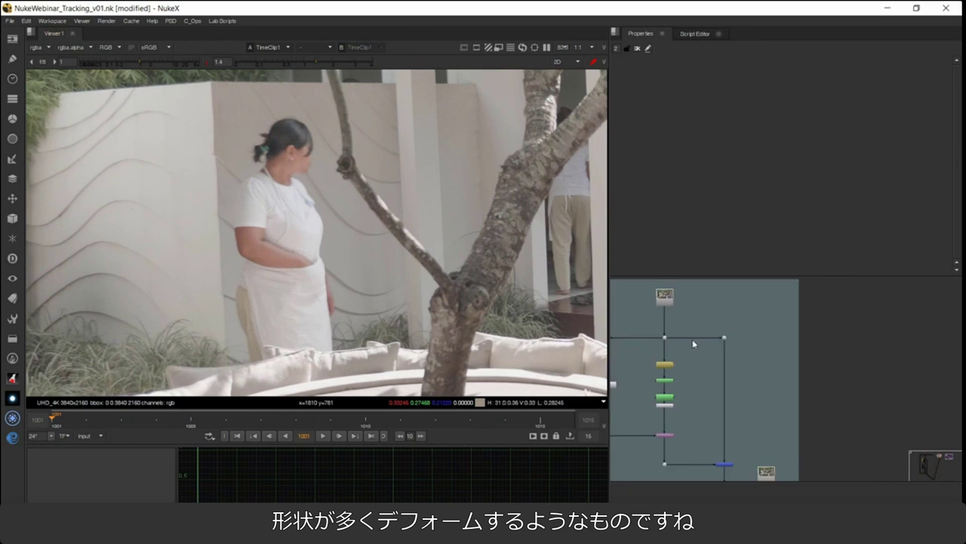
{"action": "left_click", "coordinate": [724, 338]}
{"action": "key", "text": "1"}
{"action": "left_click_drag", "start_coordinate": [772, 454], "coordinate": [726, 408]}
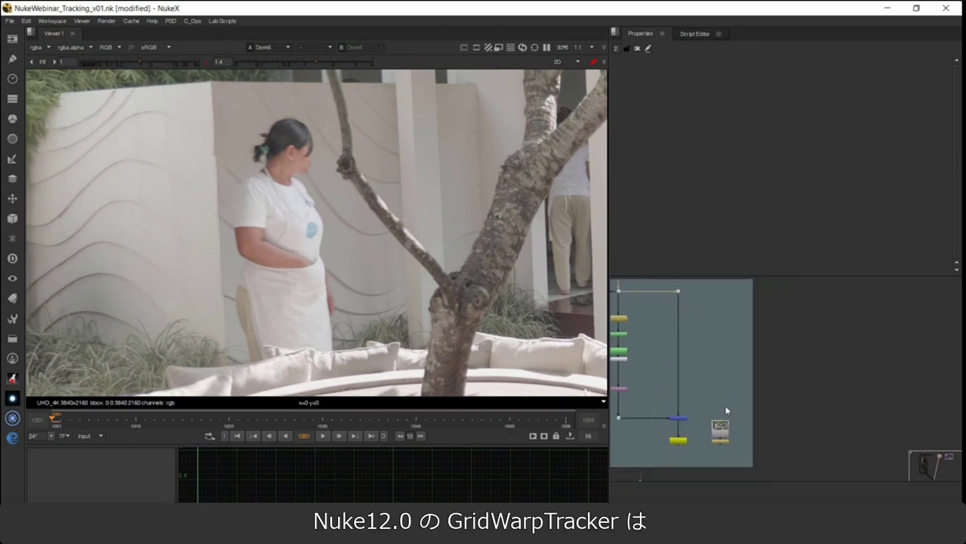
{"action": "key", "text": "1"}
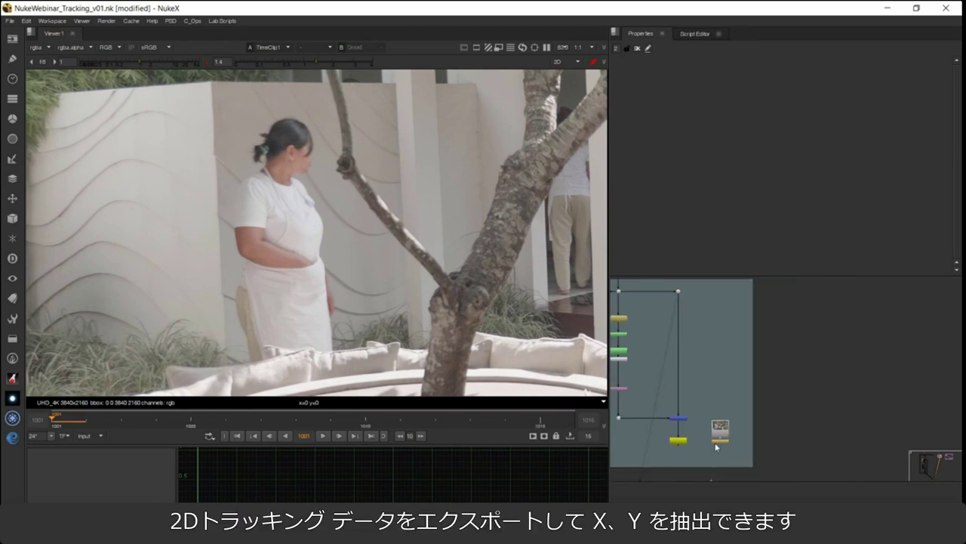
Play the rendered TimeClip1 clip briefly and stop it.
{"action": "left_click", "coordinate": [324, 437]}
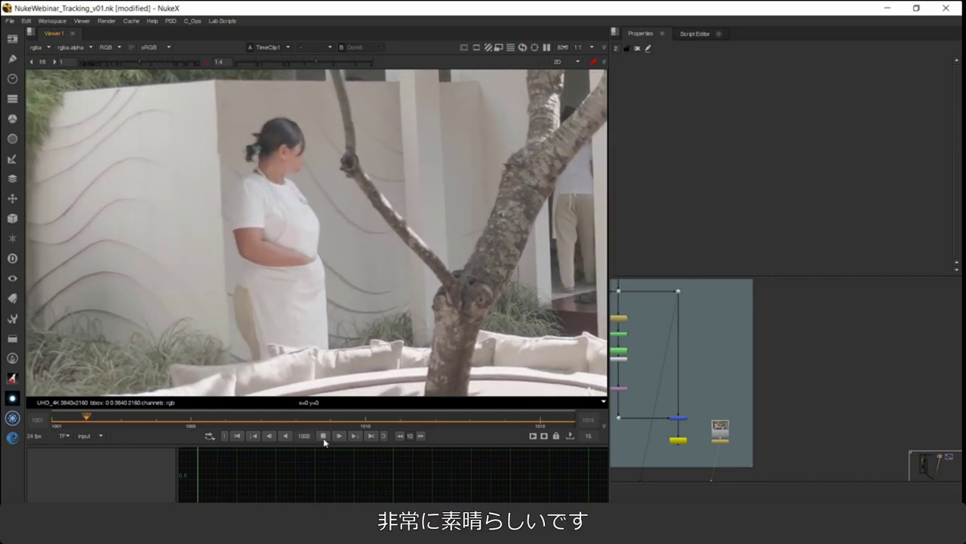
{"action": "left_click", "coordinate": [324, 437]}
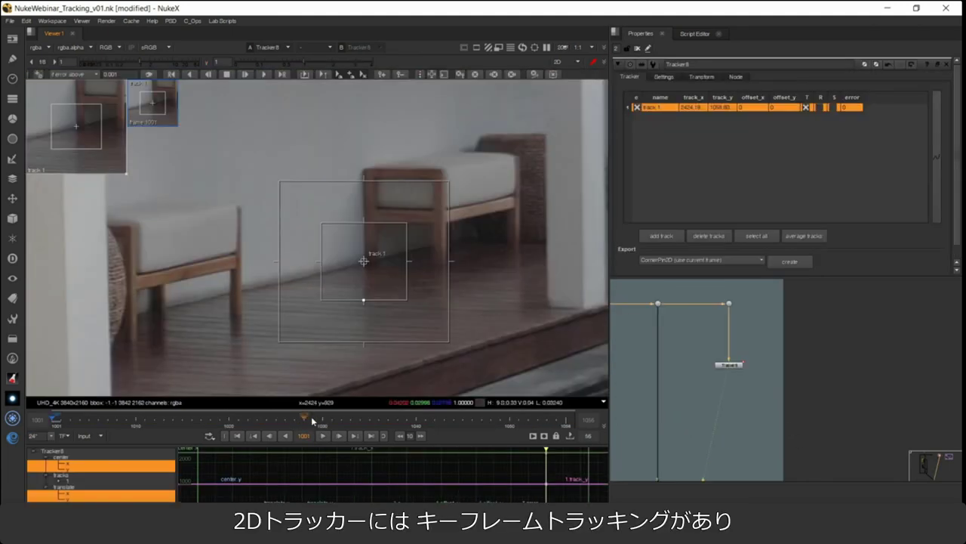
Examine the keyframed path of track 1 in Tracker8 around the bench leg, stepping back three frames.
{"action": "scroll", "coordinate": [364, 263], "scroll_direction": "up", "scroll_amount": 5}
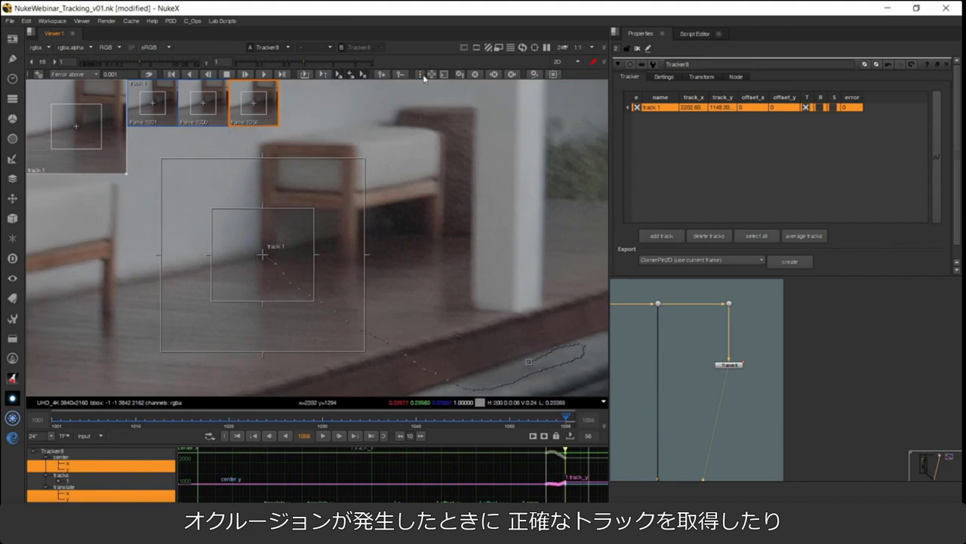
{"action": "left_click_drag", "start_coordinate": [496, 277], "coordinate": [413, 234]}
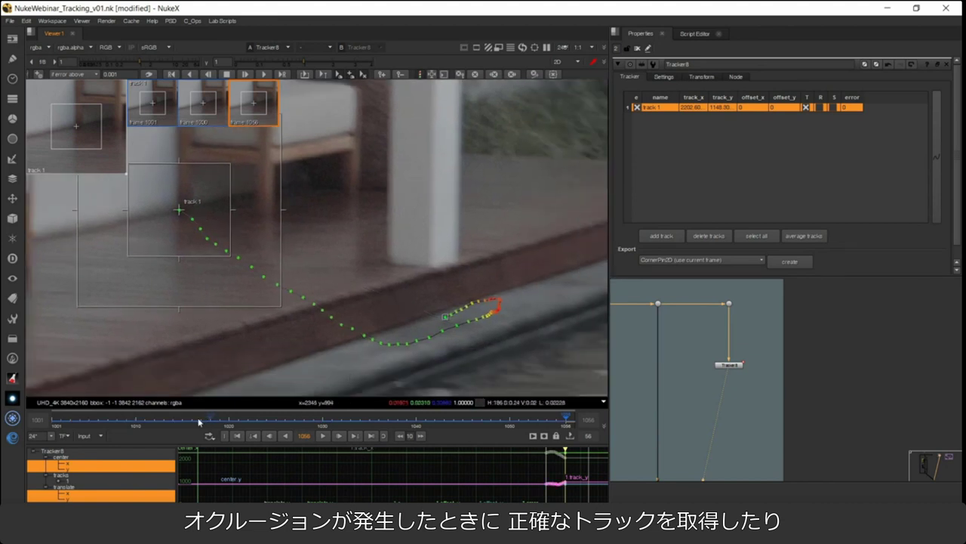
{"action": "key", "text": "z"}
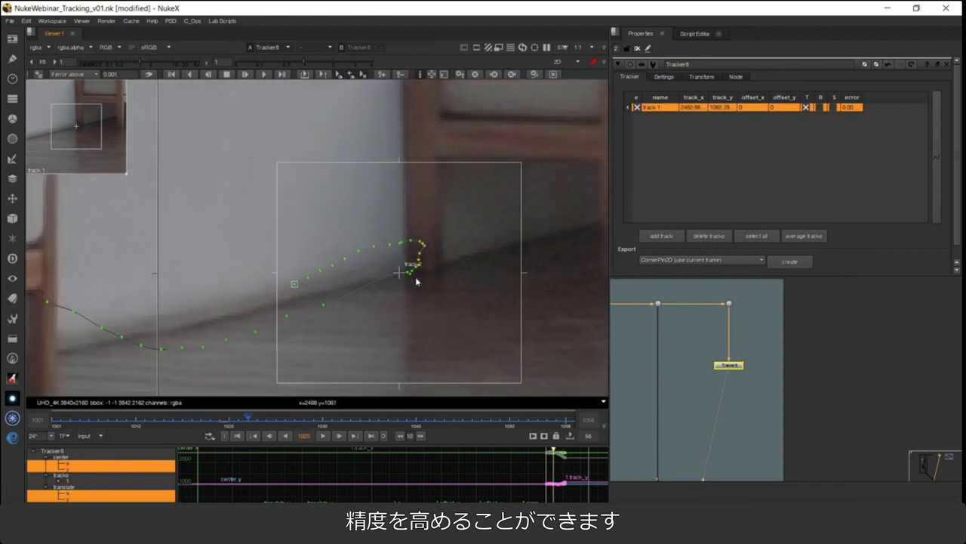
{"action": "key", "text": "Left"}
{"action": "key", "text": "Left"}
{"action": "key", "text": "Left"}
{"action": "scroll", "coordinate": [464, 265], "scroll_direction": "down", "scroll_amount": 2}
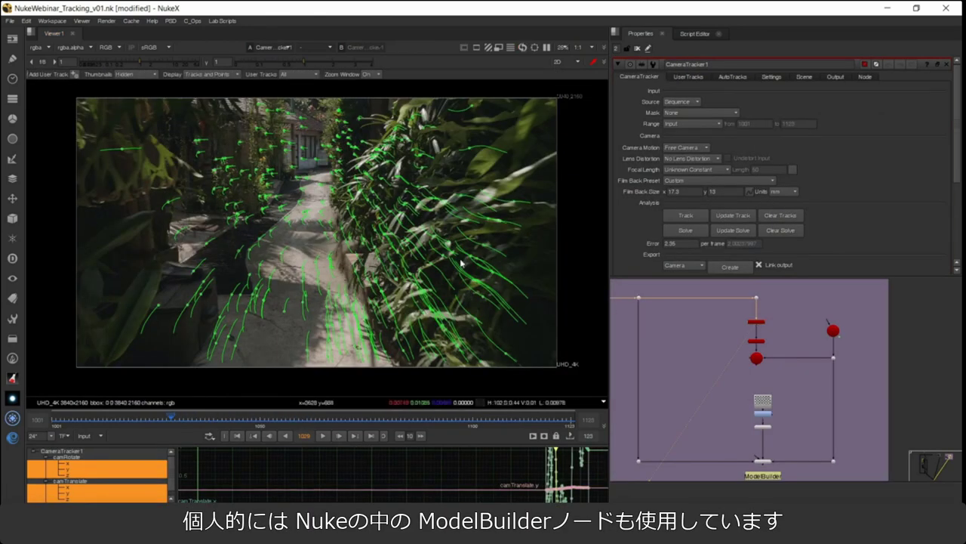
Examine CameraTracker1's tracks near the orange object at the path's far end, and view the same area through ModelBuilder1.
{"action": "scroll", "coordinate": [304, 208], "scroll_direction": "up", "scroll_amount": 5}
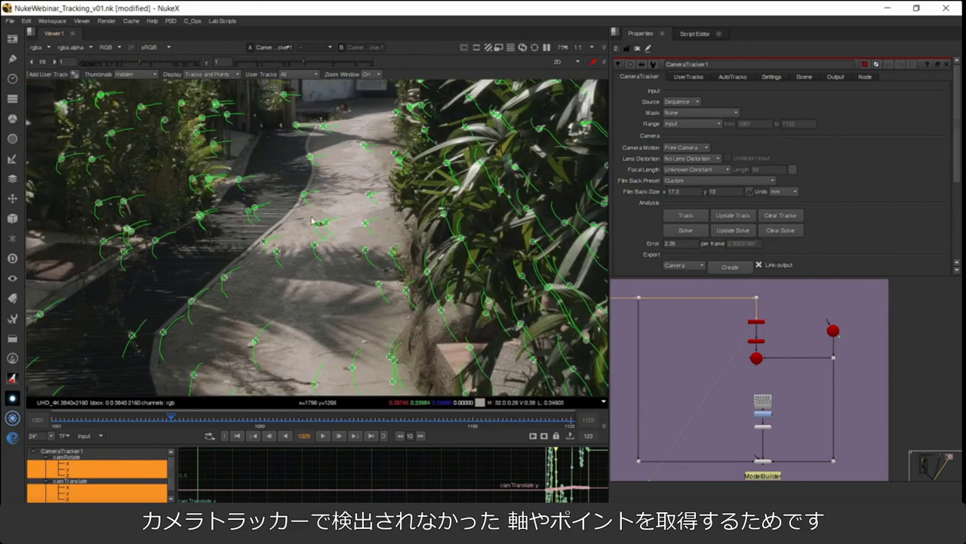
{"action": "scroll", "coordinate": [330, 220], "scroll_direction": "up", "scroll_amount": 5}
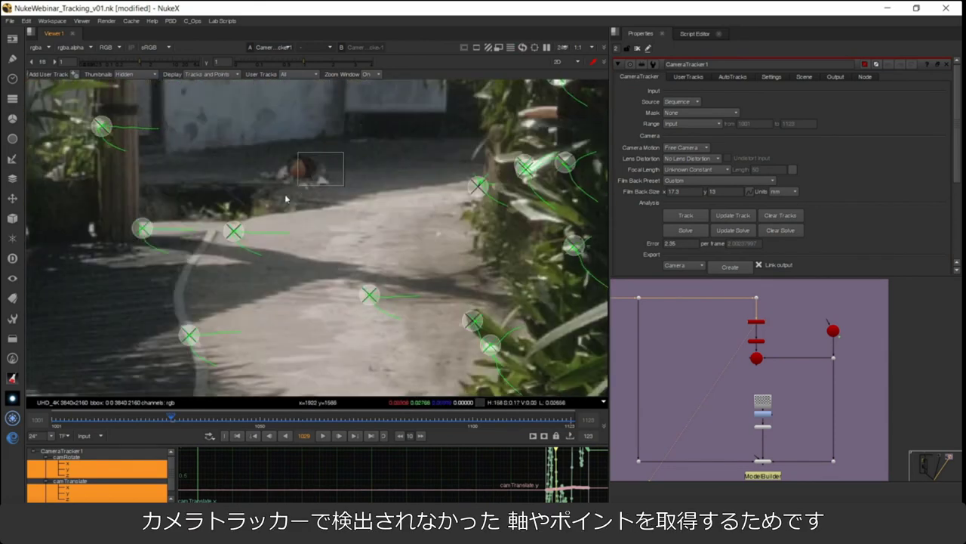
{"action": "scroll", "coordinate": [785, 372], "scroll_direction": "down", "scroll_amount": 1}
{"action": "left_click_drag", "start_coordinate": [797, 410], "coordinate": [796, 358]}
{"action": "scroll", "coordinate": [770, 394], "scroll_direction": "up", "scroll_amount": 2}
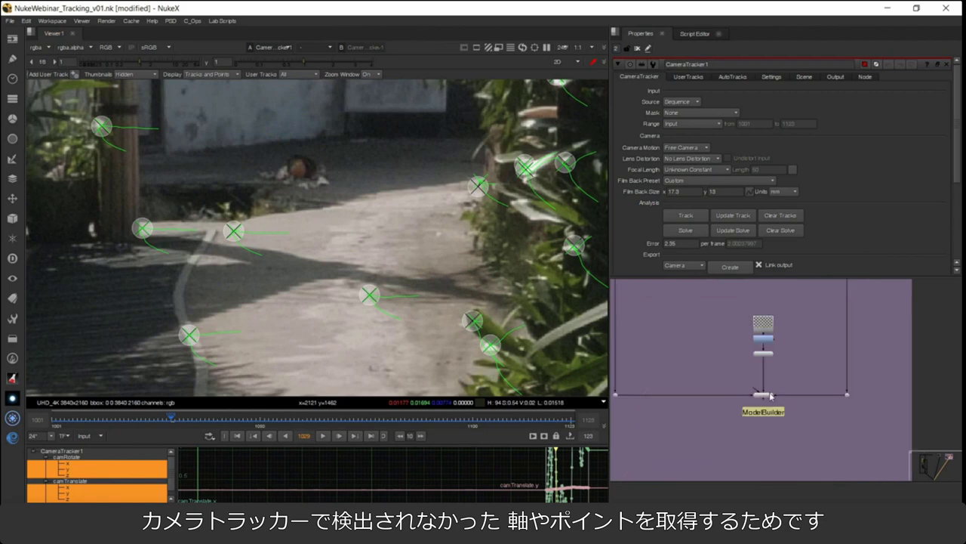
{"action": "scroll", "coordinate": [770, 396], "scroll_direction": "up", "scroll_amount": 3}
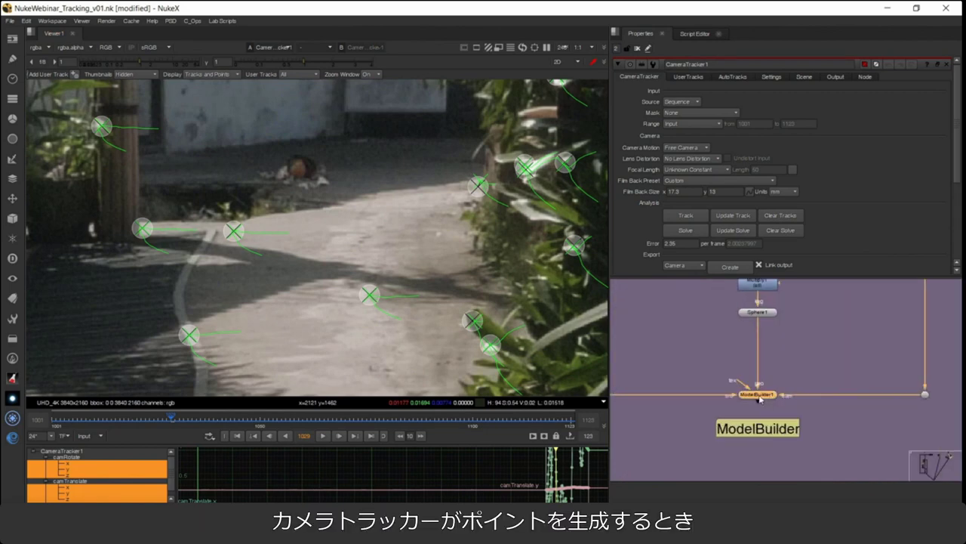
{"action": "key", "text": "1"}
{"action": "key", "text": "f"}
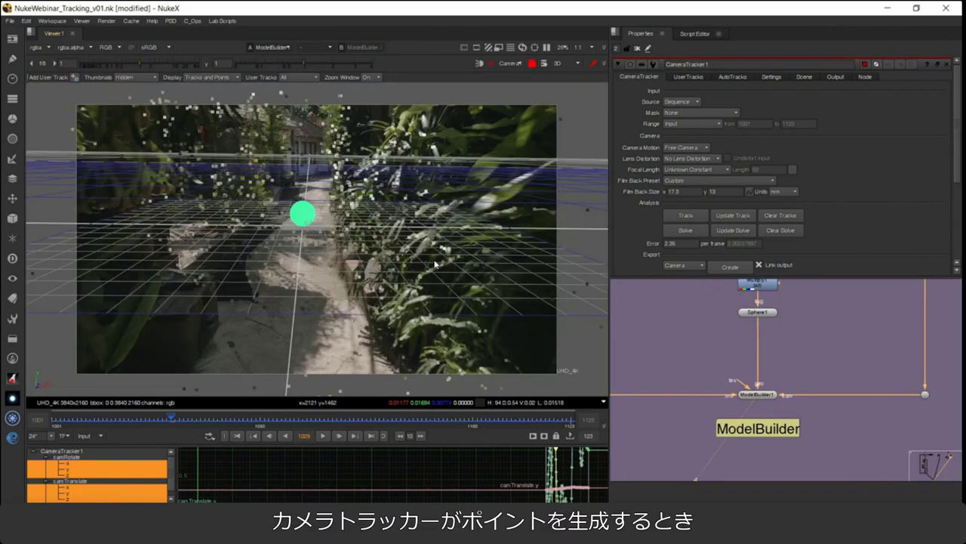
{"action": "scroll", "coordinate": [344, 194], "scroll_direction": "up", "scroll_amount": 10}
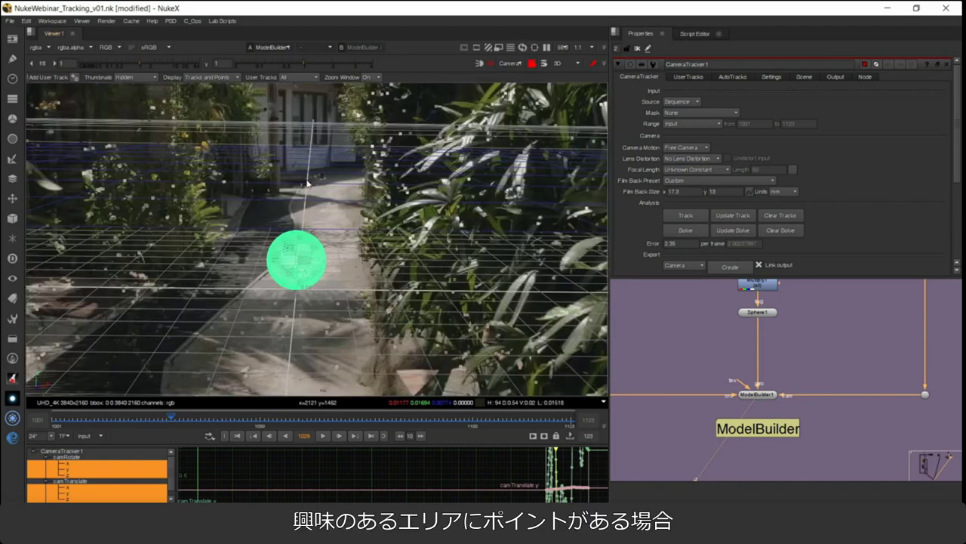
{"action": "left_click_drag", "start_coordinate": [345, 194], "coordinate": [343, 208]}
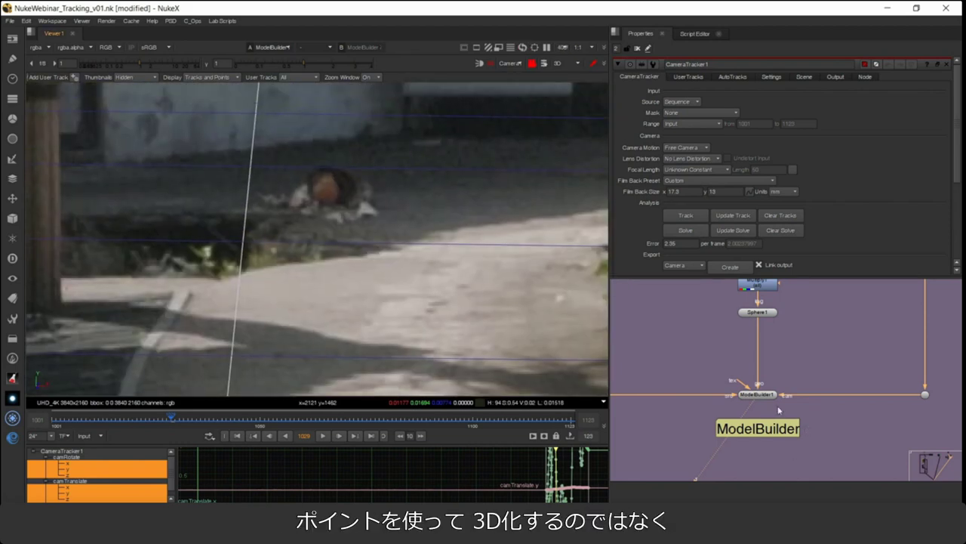
Open ModelBuilder1 and add a point on top of the orange object at the far end of the path.
{"action": "double_click", "coordinate": [770, 396]}
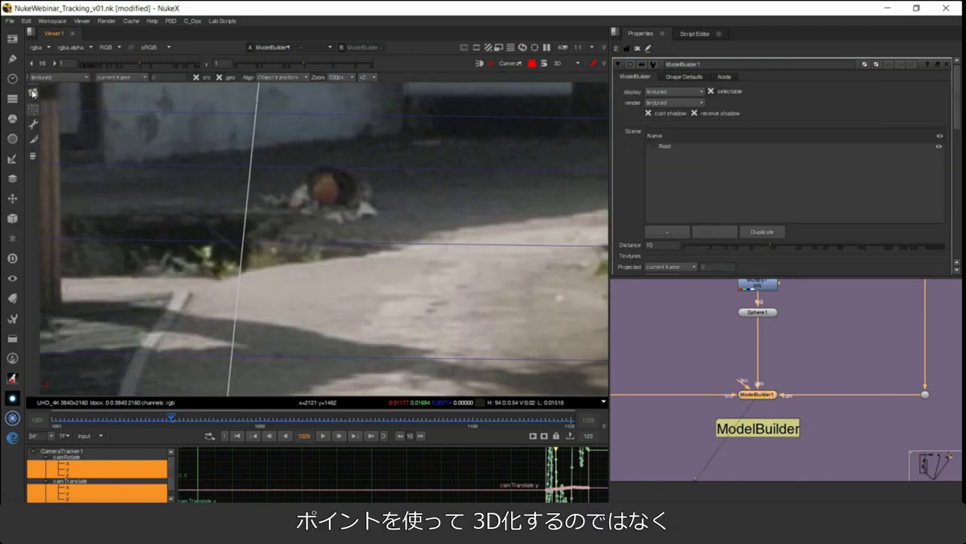
{"action": "left_click", "coordinate": [33, 92]}
{"action": "left_click", "coordinate": [47, 103]}
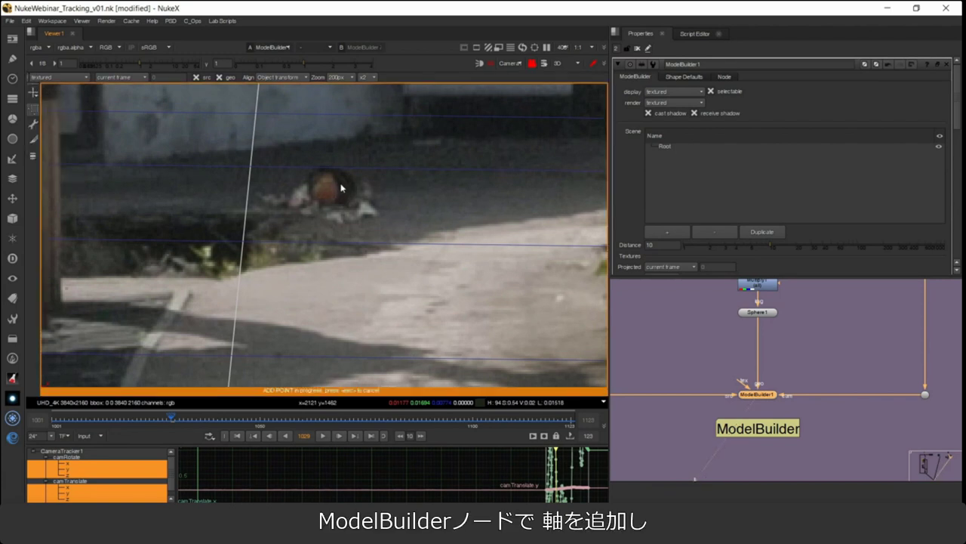
{"action": "left_click", "coordinate": [329, 179]}
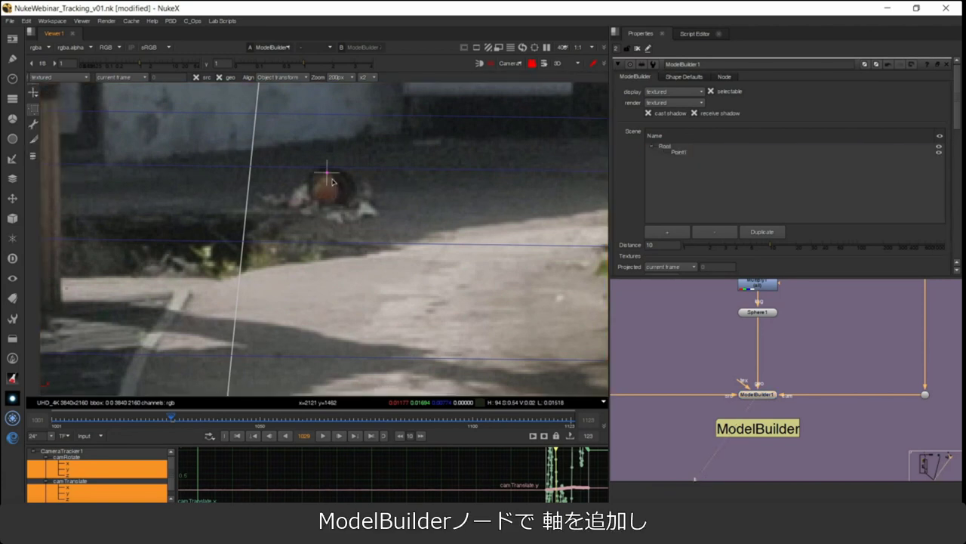
Go to frame 1067, align the point with the top of the orange object, and scrub back to check it.
{"action": "left_click", "coordinate": [332, 417]}
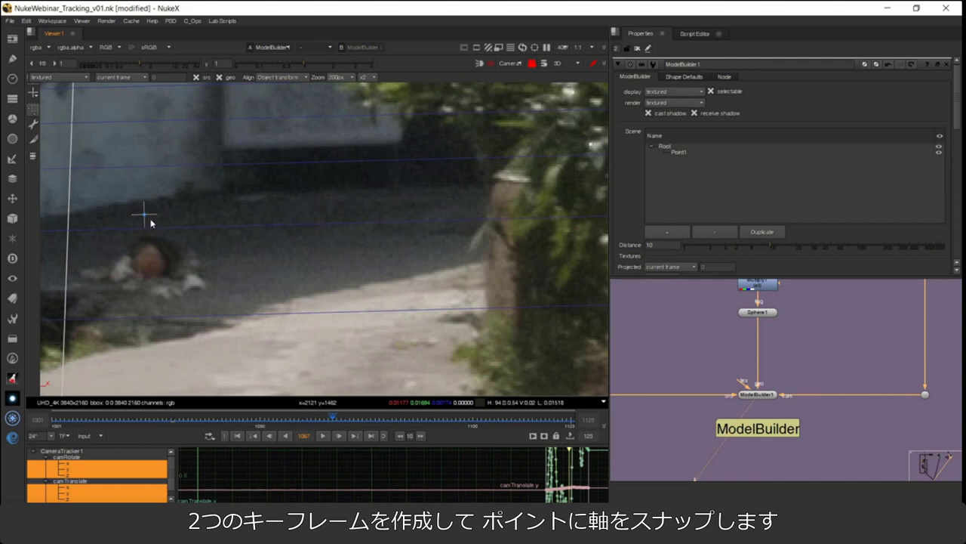
{"action": "left_click_drag", "start_coordinate": [150, 223], "coordinate": [153, 243]}
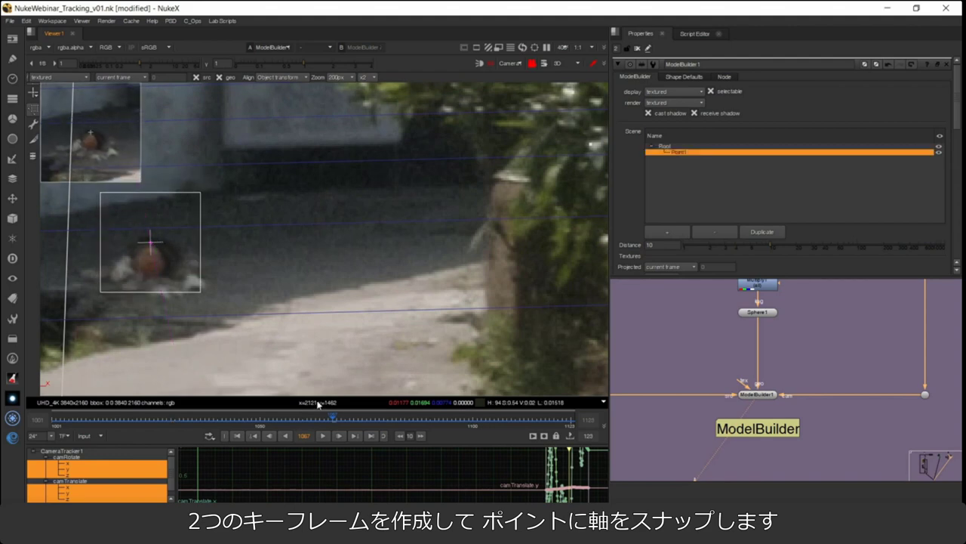
{"action": "left_click_drag", "start_coordinate": [332, 418], "coordinate": [208, 418]}
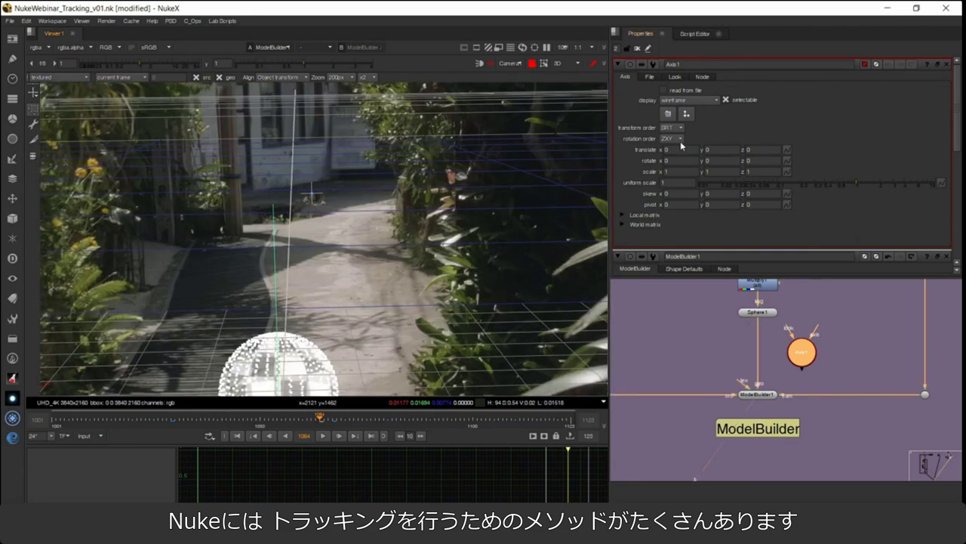
Snap Axis1's position to the selected ModelBuilder point on the orange object.
{"action": "left_click", "coordinate": [686, 113]}
{"action": "left_click", "coordinate": [701, 120]}
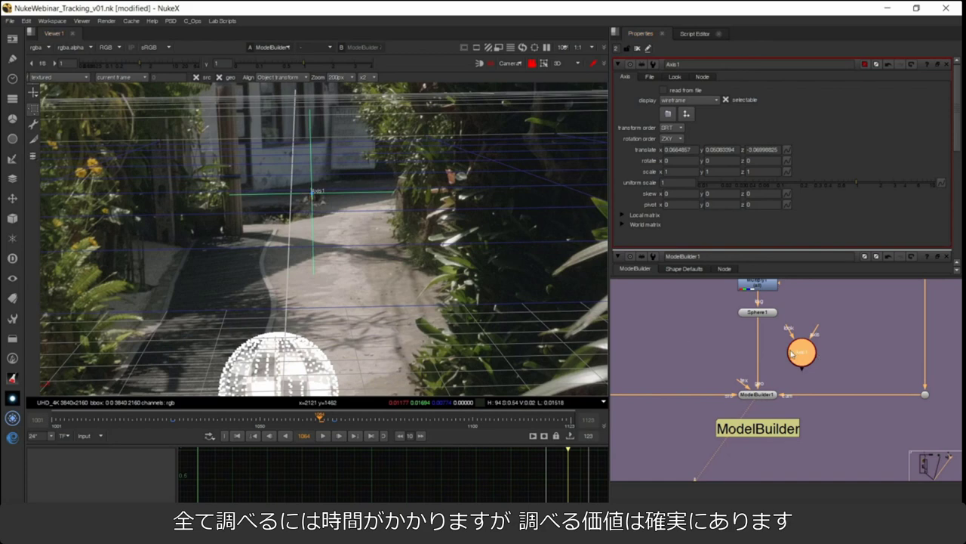
{"action": "scroll", "coordinate": [764, 344], "scroll_direction": "down", "scroll_amount": 5}
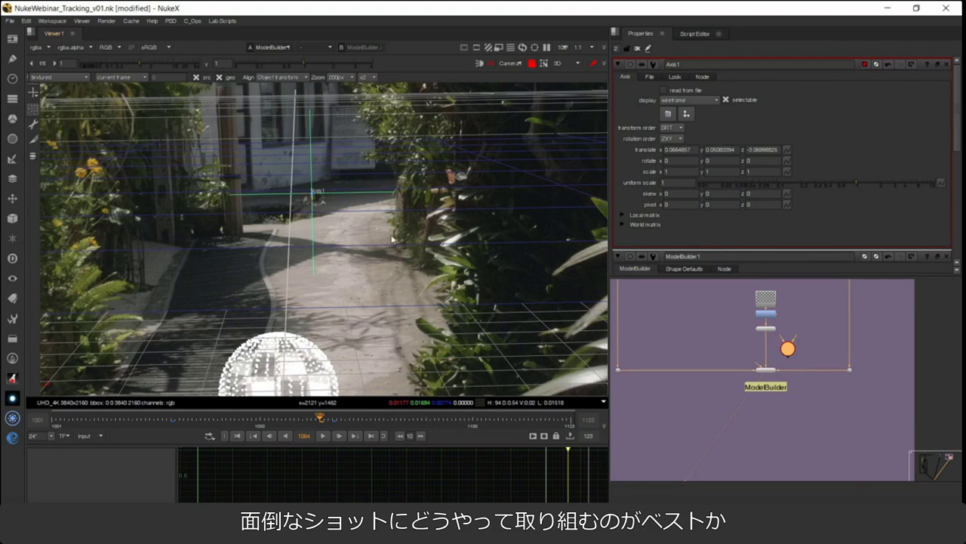
{"action": "key", "text": "Tab"}
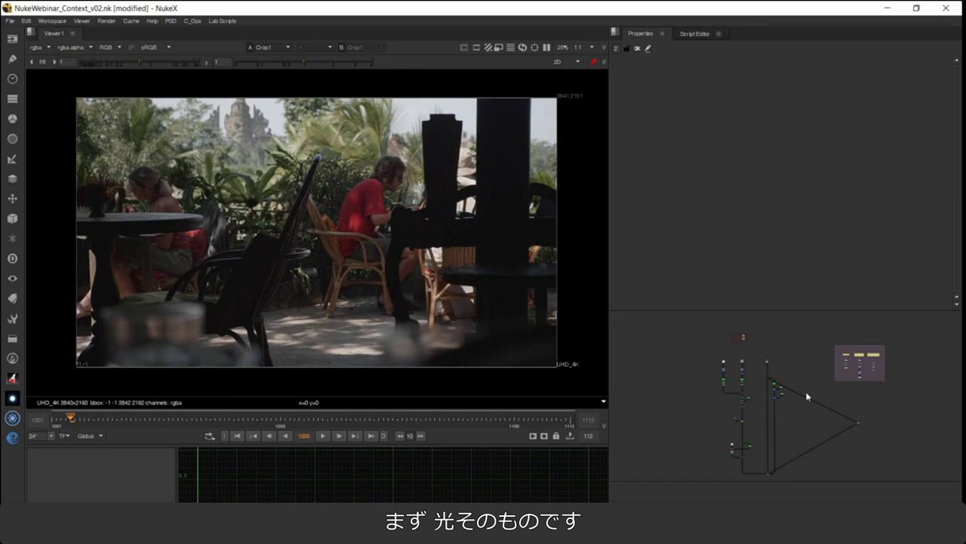
In the NukeWebinar_Context_v02 script, view the temple gate, stone statue and café background source images in turn.
{"action": "scroll", "coordinate": [784, 390], "scroll_direction": "up", "scroll_amount": 3}
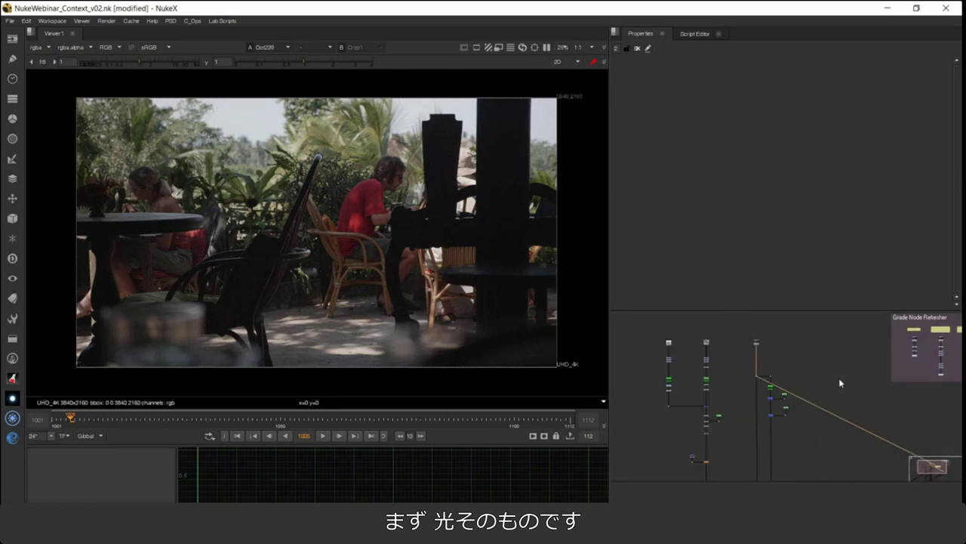
{"action": "scroll", "coordinate": [856, 400], "scroll_direction": "down", "scroll_amount": 2}
{"action": "left_click_drag", "start_coordinate": [833, 401], "coordinate": [786, 398]}
{"action": "scroll", "coordinate": [726, 375], "scroll_direction": "up", "scroll_amount": 7}
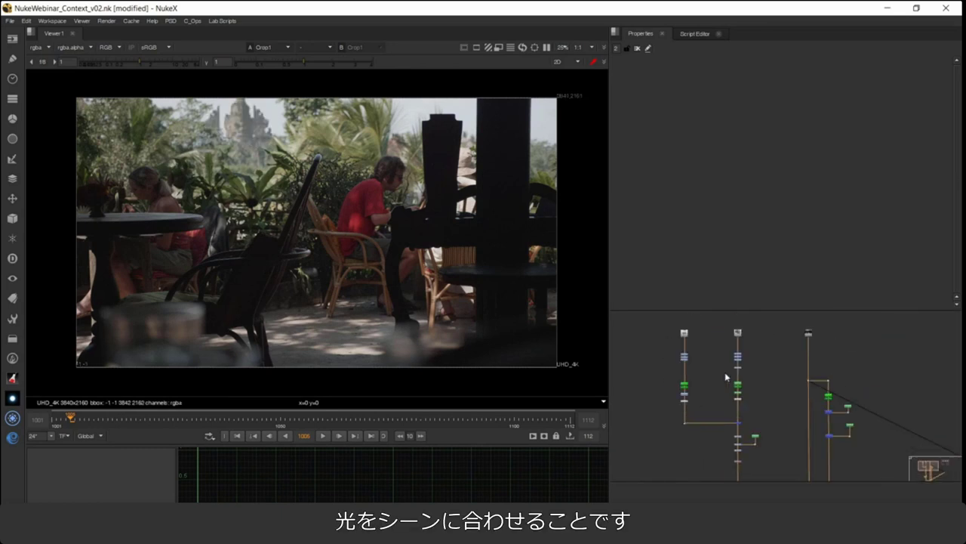
{"action": "left_click_drag", "start_coordinate": [766, 329], "coordinate": [703, 366]}
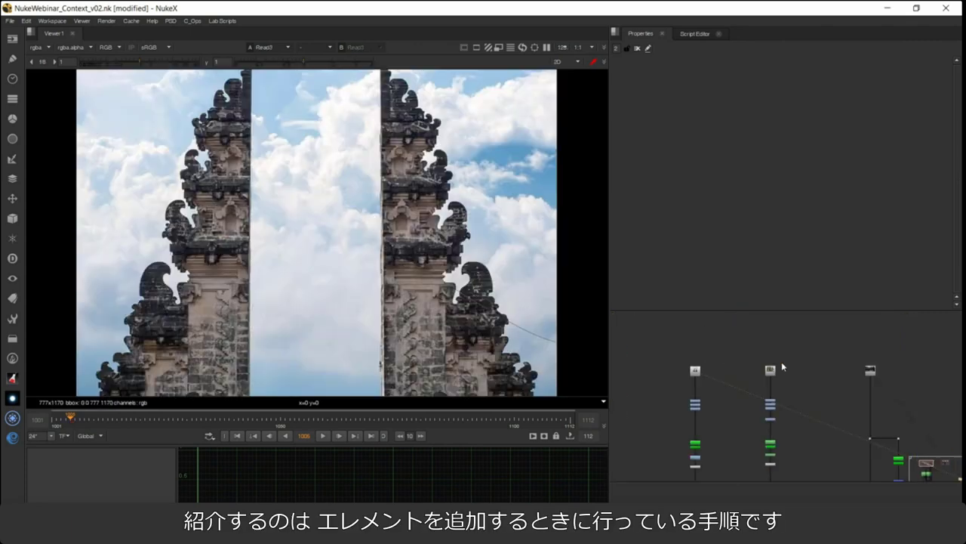
{"action": "left_click", "coordinate": [771, 370]}
{"action": "key", "text": "1"}
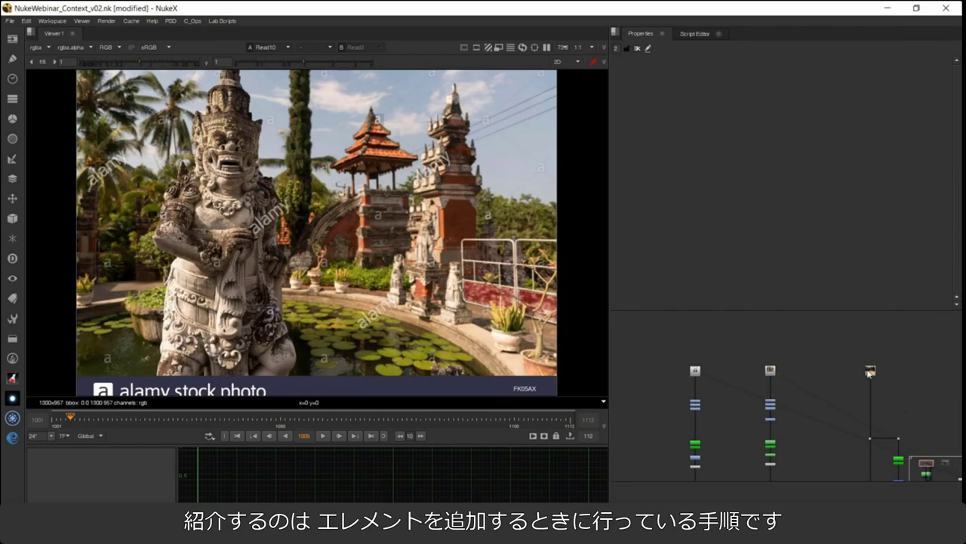
{"action": "left_click", "coordinate": [869, 372]}
{"action": "key", "text": "1"}
Go to the Grade Node Refresher setup and select the Slice_Tool1 node in the Read7 branch.
{"action": "scroll", "coordinate": [899, 375], "scroll_direction": "down", "scroll_amount": 4}
{"action": "left_click_drag", "start_coordinate": [923, 391], "coordinate": [755, 369]}
{"action": "scroll", "coordinate": [885, 363], "scroll_direction": "up", "scroll_amount": 2}
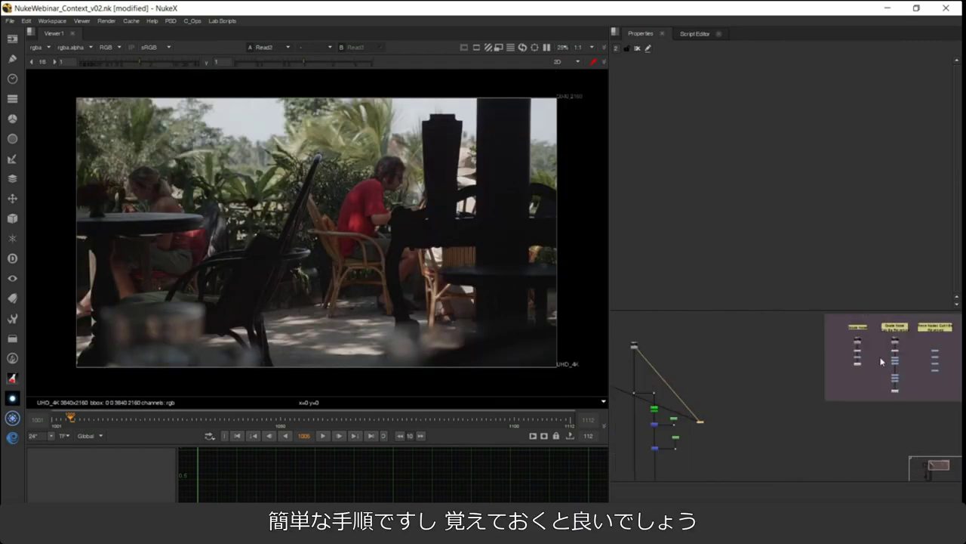
{"action": "scroll", "coordinate": [882, 361], "scroll_direction": "up", "scroll_amount": 6}
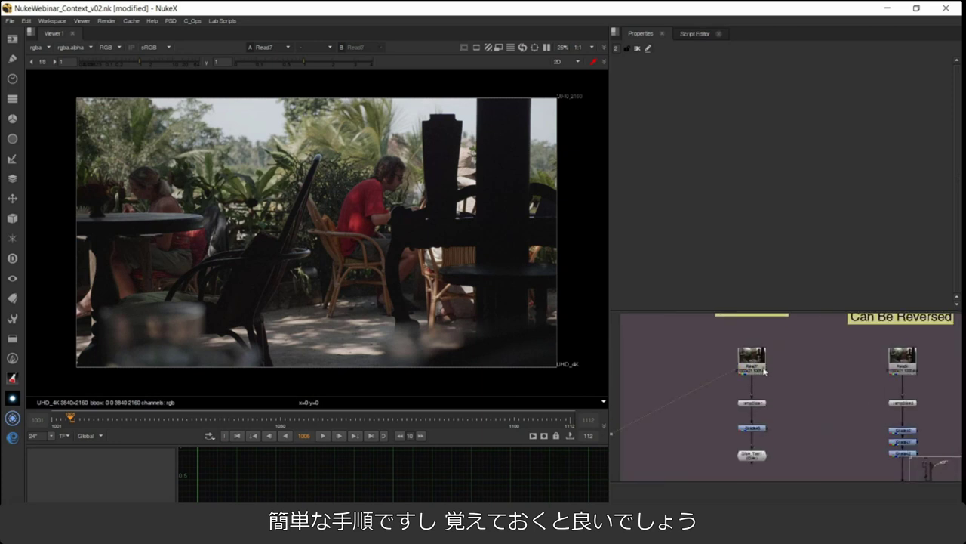
{"action": "left_click_drag", "start_coordinate": [764, 370], "coordinate": [785, 346]}
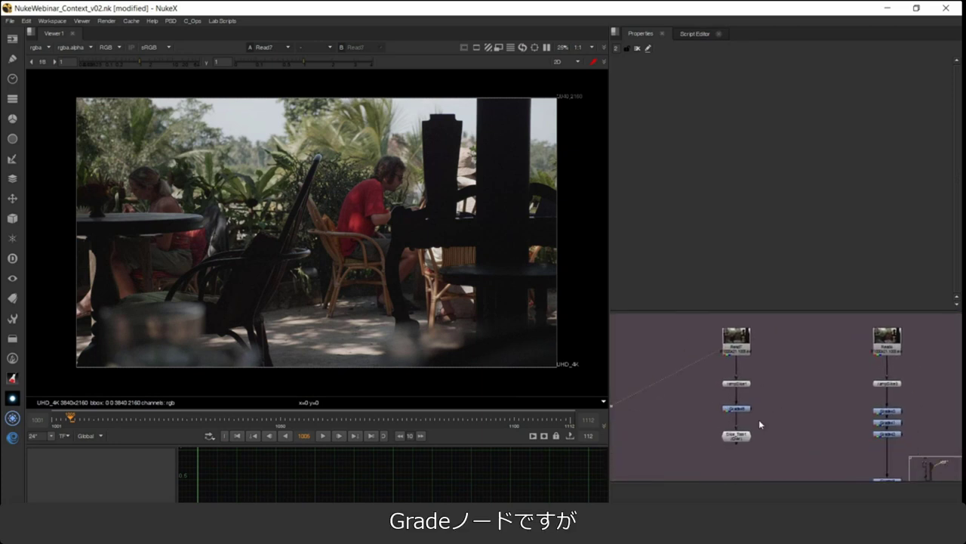
{"action": "scroll", "coordinate": [758, 420], "scroll_direction": "up", "scroll_amount": 2}
{"action": "left_click", "coordinate": [730, 443]}
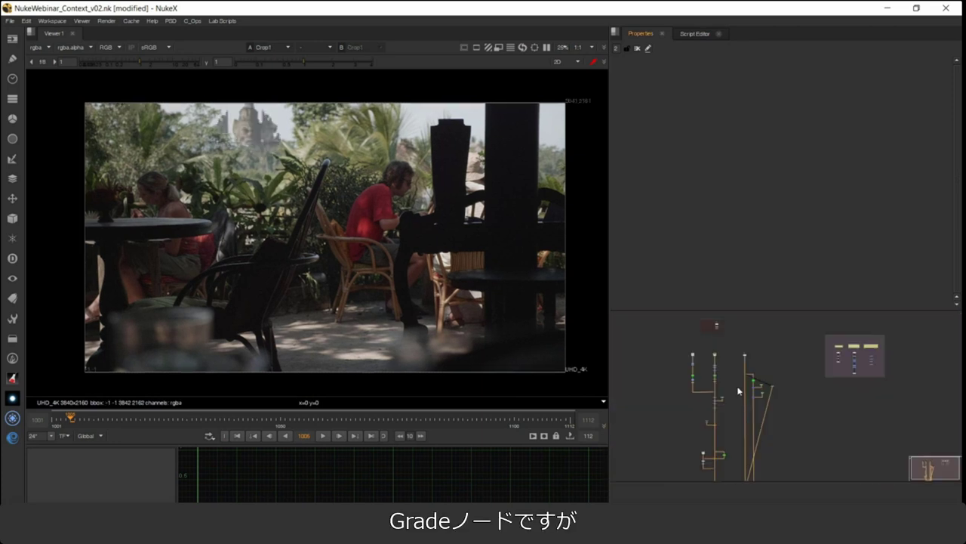
Try adjusting the blackpoint of the Grade node feeding Slice_Tool1, and reset it to its default.
{"action": "scroll", "coordinate": [726, 369], "scroll_direction": "up", "scroll_amount": 2}
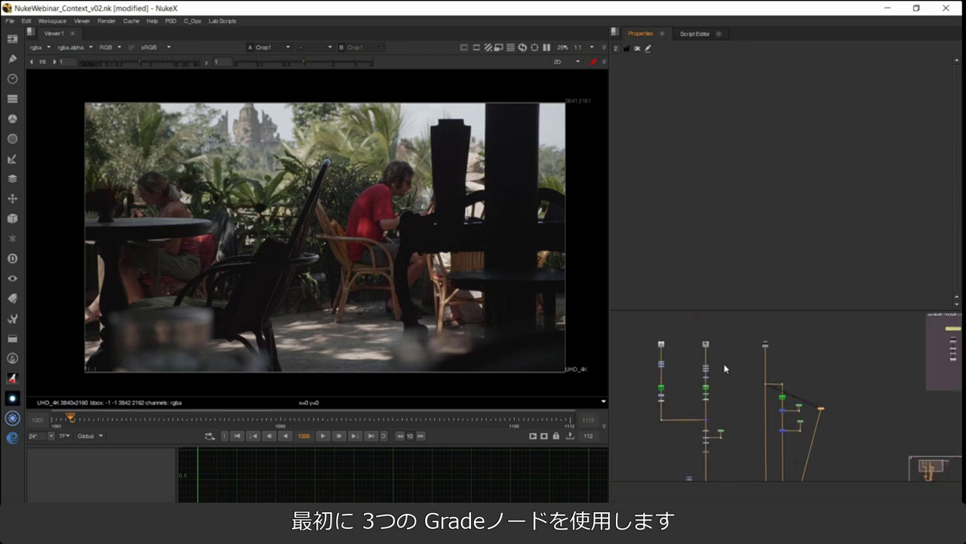
{"action": "left_click_drag", "start_coordinate": [642, 349], "coordinate": [717, 379]}
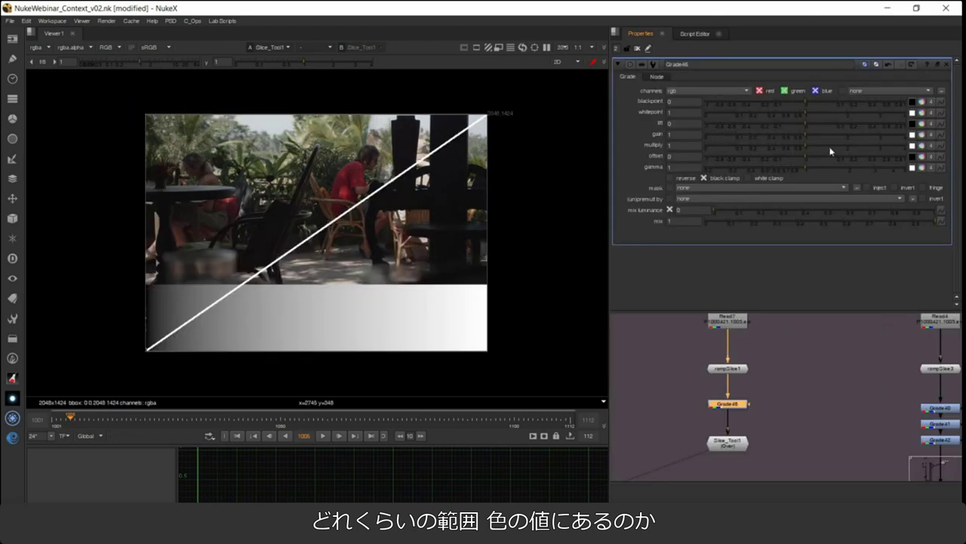
{"action": "scroll", "coordinate": [789, 341], "scroll_direction": "down", "scroll_amount": 3}
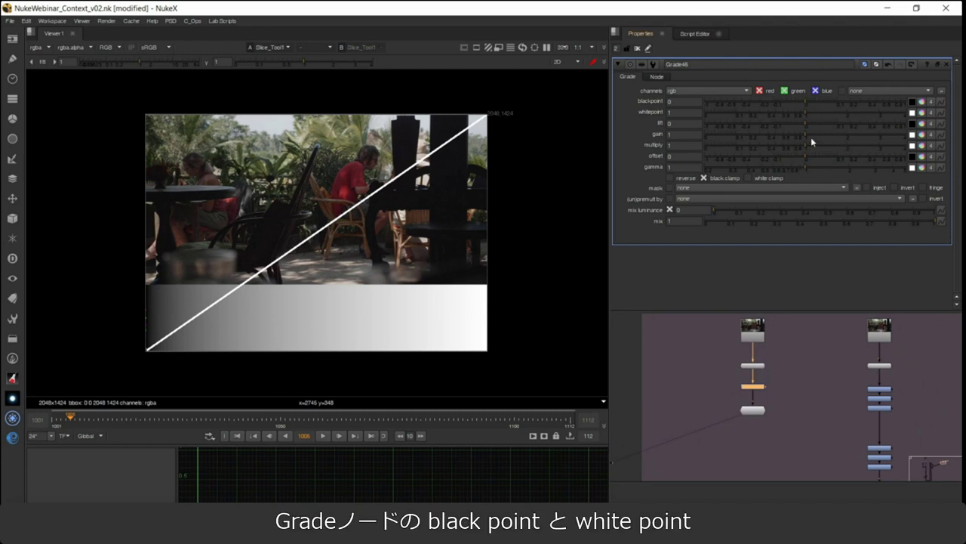
{"action": "left_click_drag", "start_coordinate": [802, 105], "coordinate": [808, 171]}
{"action": "left_click", "coordinate": [830, 103], "text": "ctrl"}
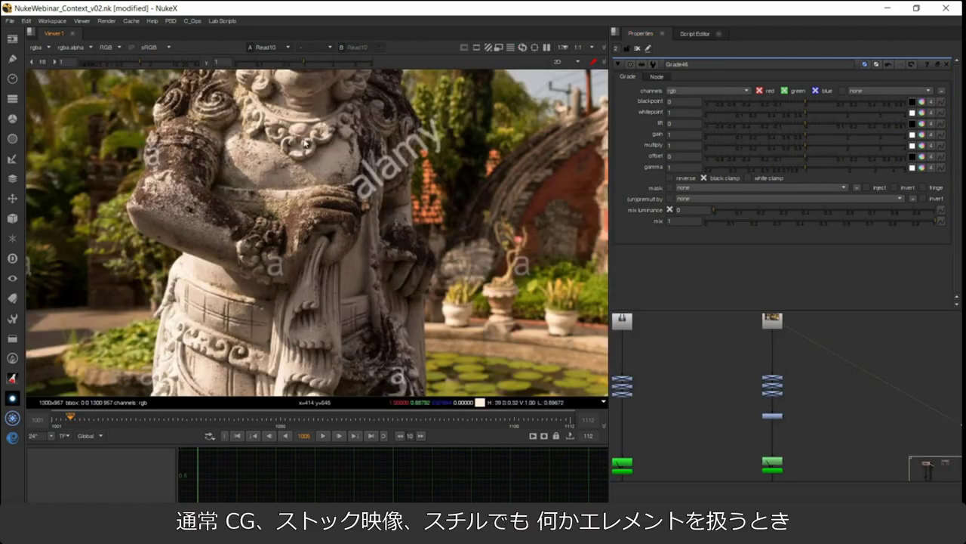
Lower the viewer gamma to about 0.09 and inspect the brightest areas of the stone statue in Read10.
{"action": "left_click_drag", "start_coordinate": [302, 64], "coordinate": [256, 65]}
{"action": "left_click_drag", "start_coordinate": [321, 87], "coordinate": [341, 261]}
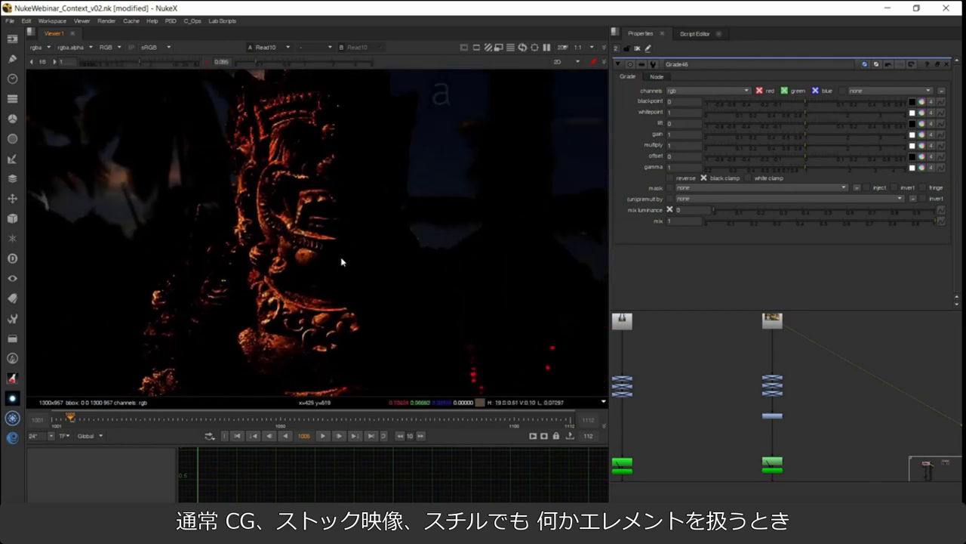
Raise the viewer gamma to about 0.25 and sample the whitepoint of Grade1 below Read10 from the statue's brightest stone.
{"action": "left_click_drag", "start_coordinate": [259, 63], "coordinate": [270, 63]}
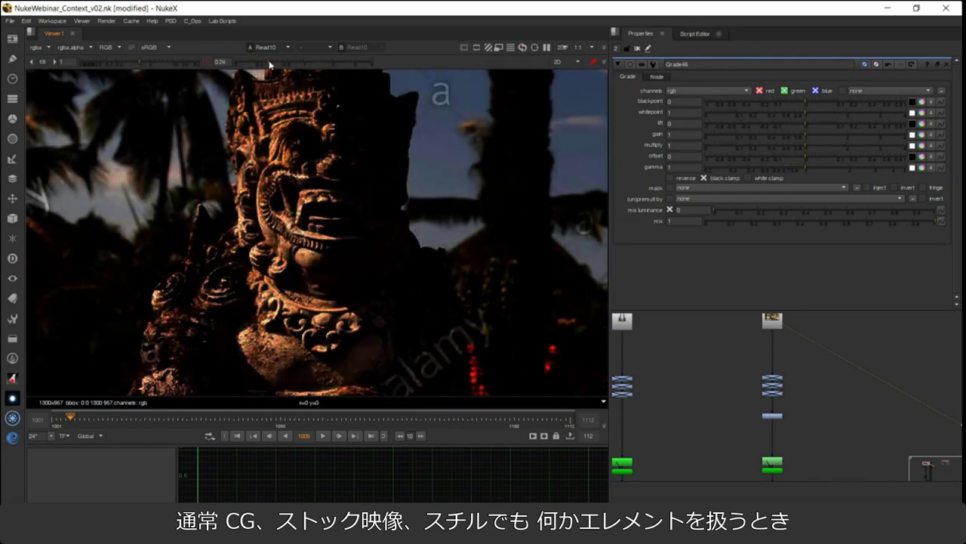
{"action": "left_click_drag", "start_coordinate": [280, 351], "coordinate": [353, 105]}
{"action": "scroll", "coordinate": [353, 106], "scroll_direction": "up", "scroll_amount": 5}
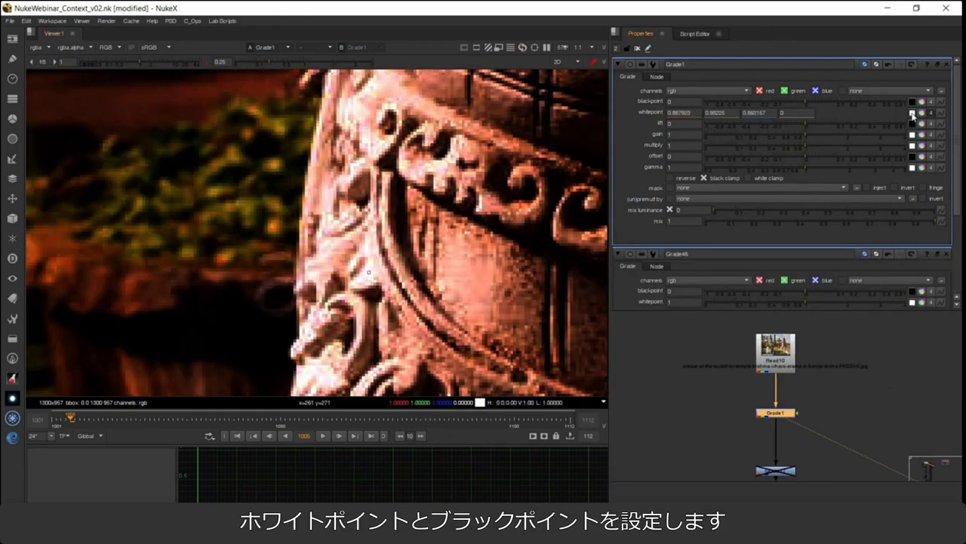
{"action": "scroll", "coordinate": [393, 197], "scroll_direction": "down", "scroll_amount": 6}
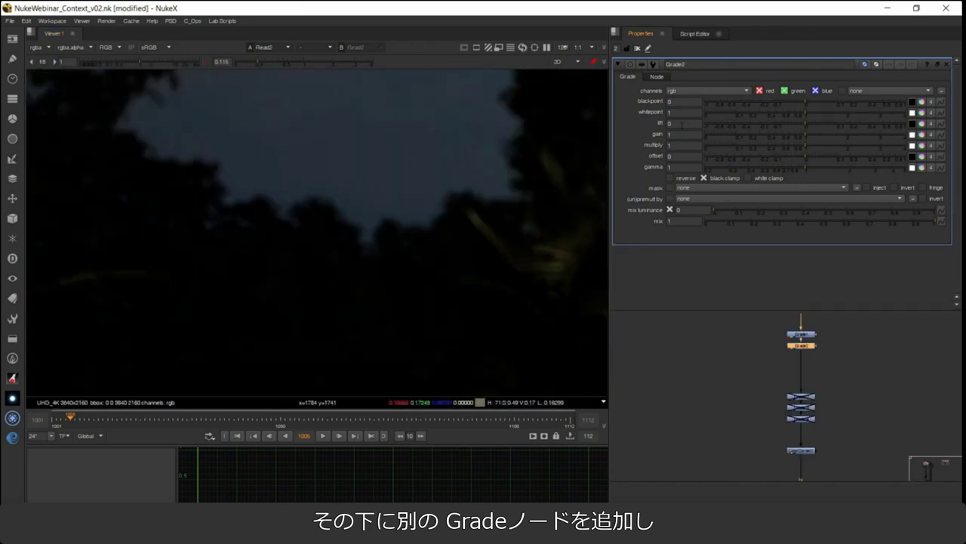
Sample the gain of Grade2 from the brightest sky in the Read2 plate and its lift from the dark foliage.
{"action": "left_click", "coordinate": [913, 135]}
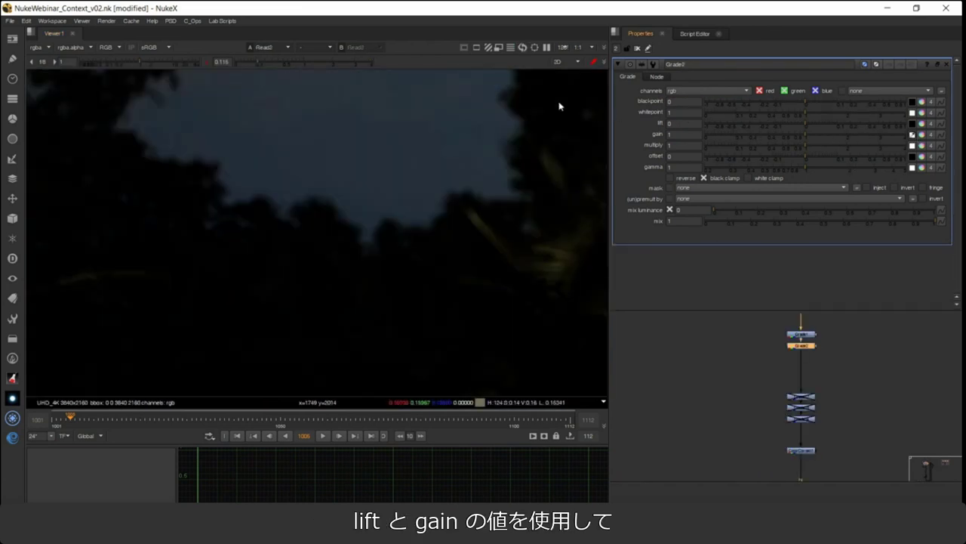
{"action": "left_click_drag", "start_coordinate": [558, 106], "coordinate": [470, 216]}
{"action": "scroll", "coordinate": [463, 217], "scroll_direction": "up", "scroll_amount": 2}
{"action": "scroll", "coordinate": [410, 279], "scroll_direction": "up", "scroll_amount": 1}
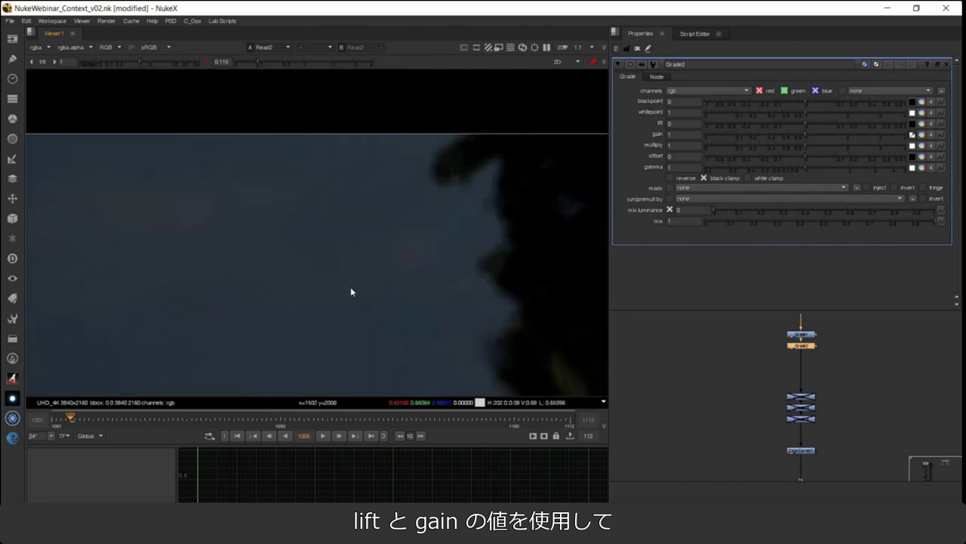
{"action": "left_click", "coordinate": [393, 266], "text": "ctrl"}
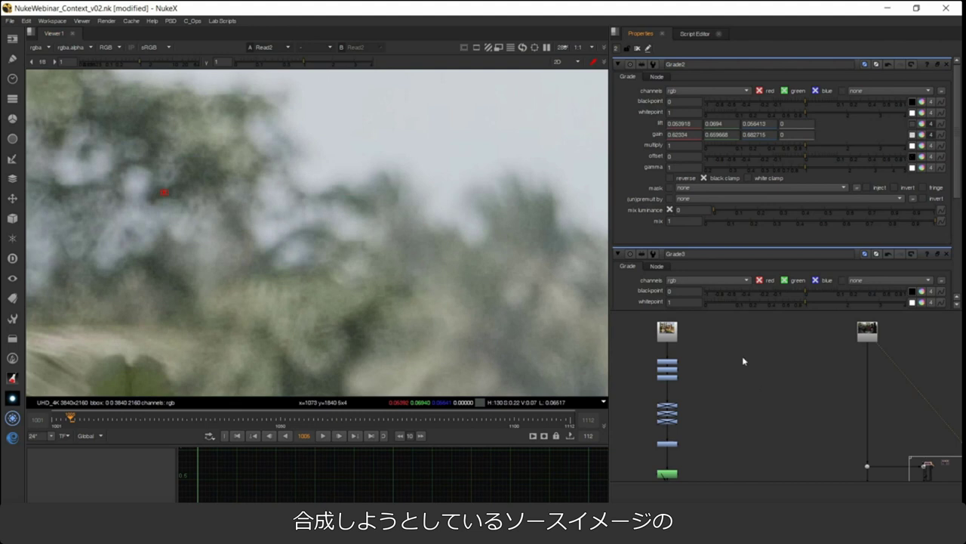
Show the final comp at Crop1 in the viewer to judge the graded statue against the café plate.
{"action": "scroll", "coordinate": [743, 358], "scroll_direction": "down", "scroll_amount": 5}
{"action": "left_click_drag", "start_coordinate": [788, 428], "coordinate": [782, 390]}
{"action": "mouse_move", "coordinate": [765, 468]}
{"action": "left_mouse_down"}
{"action": "mouse_move", "coordinate": [743, 394]}
{"action": "mouse_move", "coordinate": [732, 416]}
{"action": "left_mouse_up"}
{"action": "scroll", "coordinate": [731, 416], "scroll_direction": "up", "scroll_amount": 2}
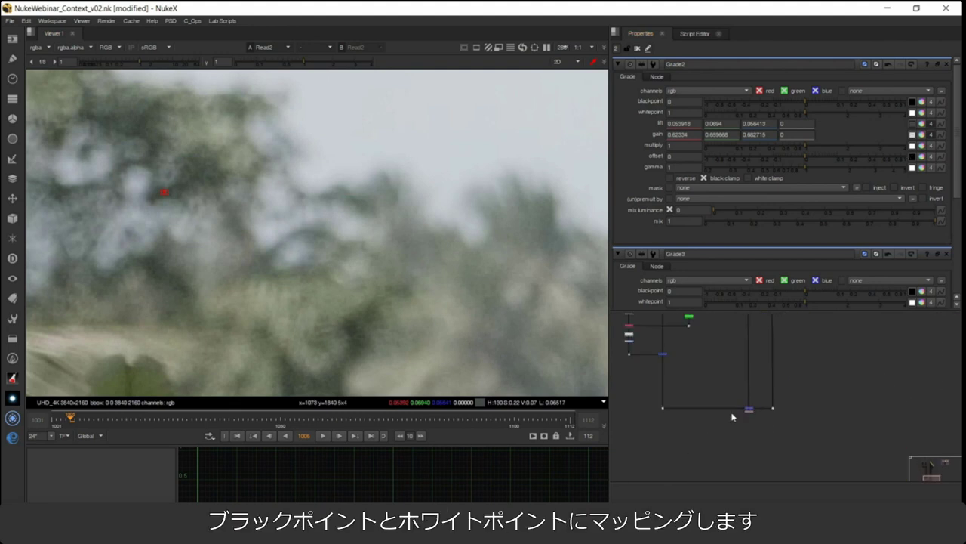
{"action": "scroll", "coordinate": [732, 414], "scroll_direction": "up", "scroll_amount": 1}
{"action": "left_click", "coordinate": [754, 412]}
{"action": "key", "text": "1"}
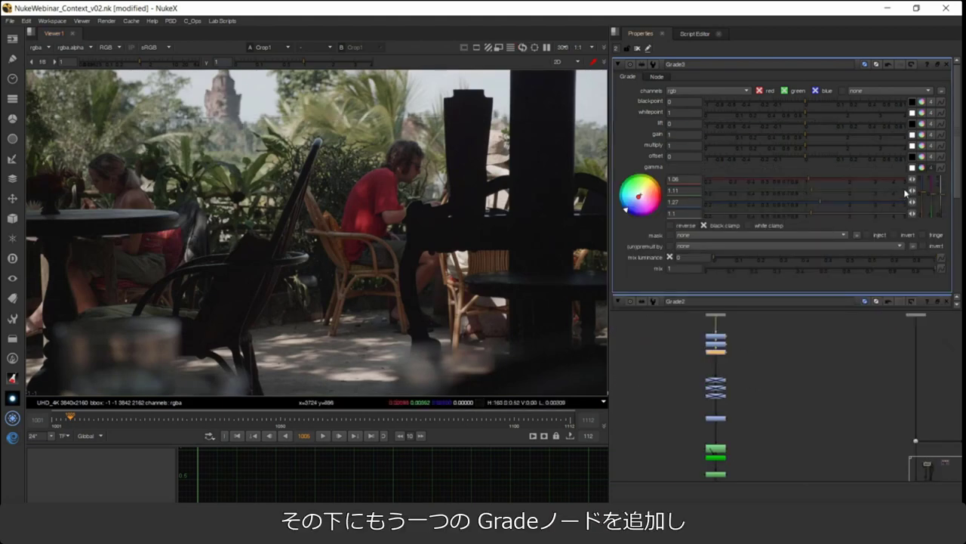
Fine-tune the gamma of Grade3 using its color picker.
{"action": "left_click", "coordinate": [922, 168]}
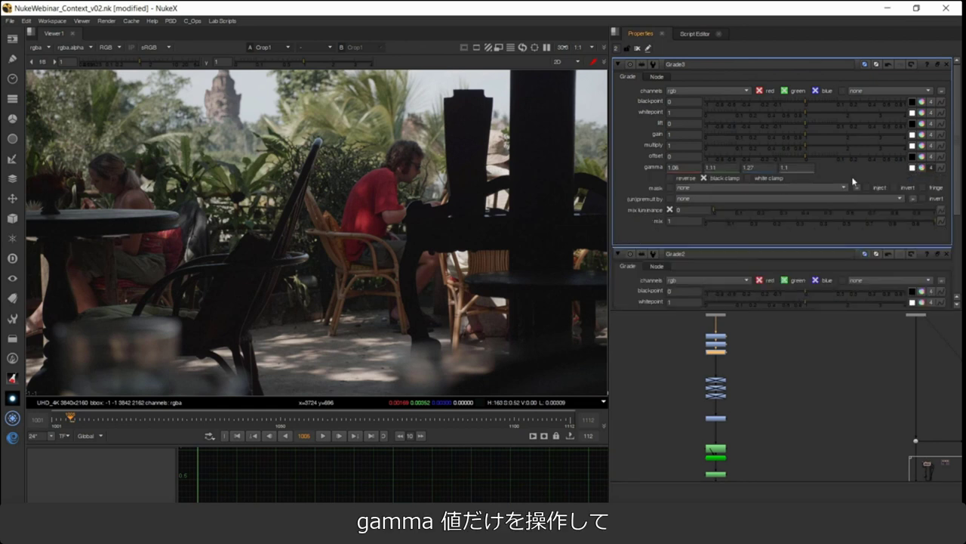
{"action": "left_click", "coordinate": [753, 168]}
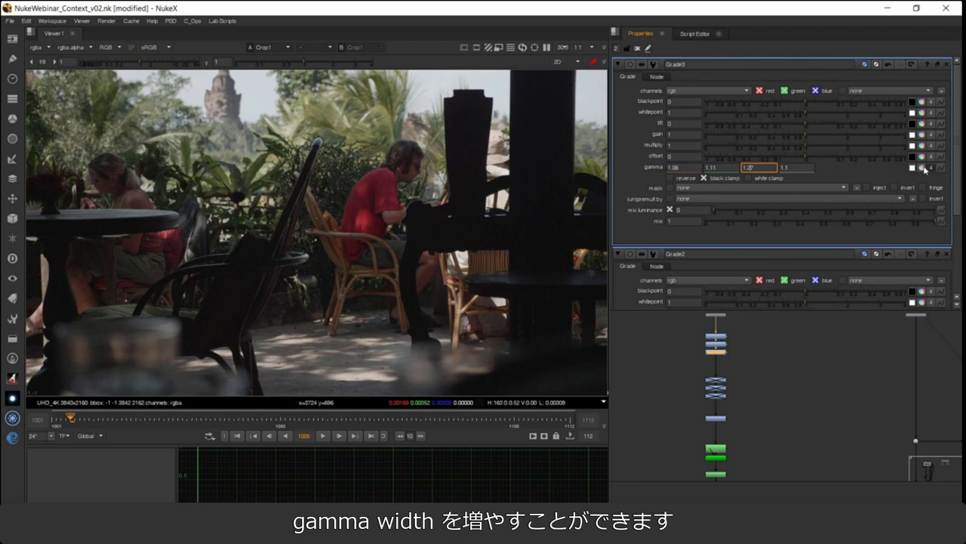
{"action": "left_click", "coordinate": [924, 168]}
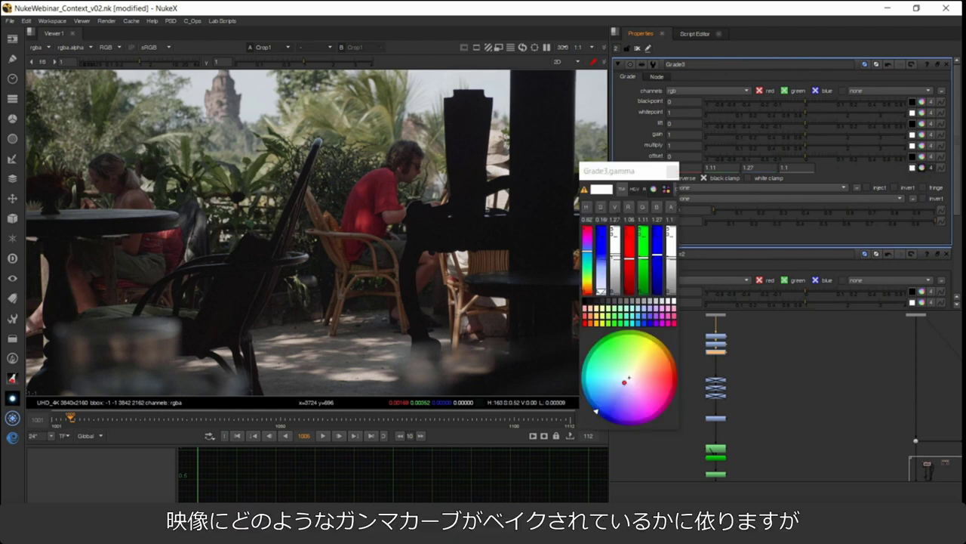
{"action": "left_click", "coordinate": [615, 220]}
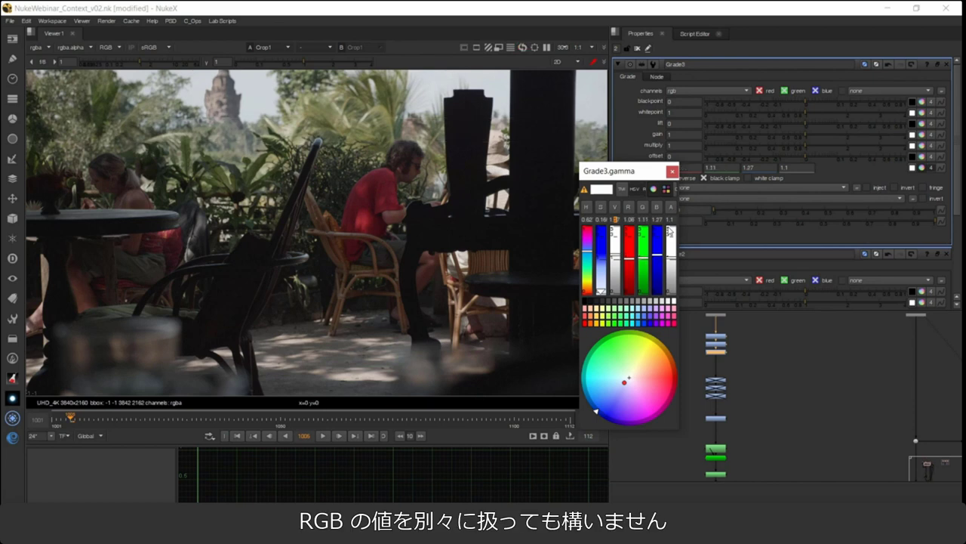
{"action": "key", "text": "Up"}
{"action": "key", "text": "Up"}
{"action": "key", "text": "Up"}
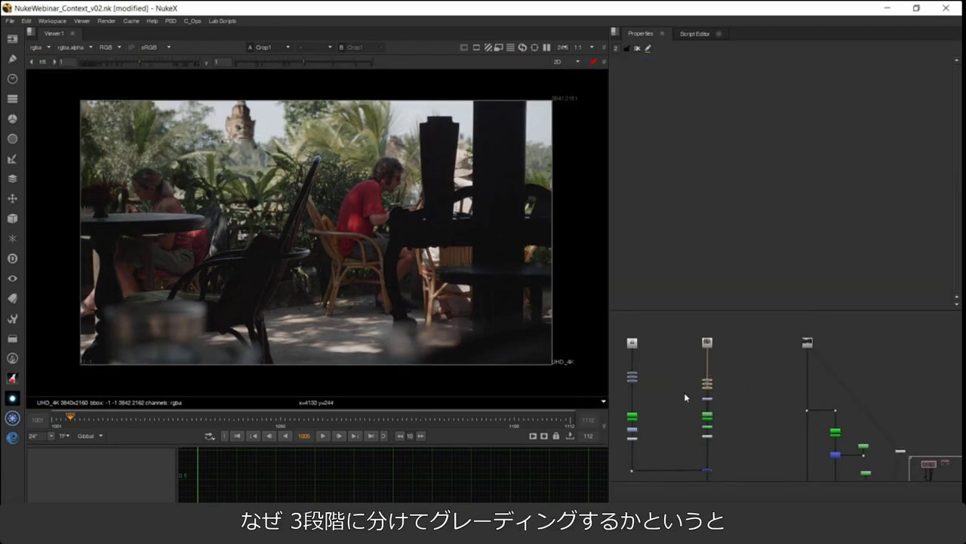
Copy Grade1, Grade2 and Grade3 into the refresher setup below the ramp node, replacing Grade40, Grade41 and Grade42.
{"action": "scroll", "coordinate": [711, 379], "scroll_direction": "down", "scroll_amount": 1}
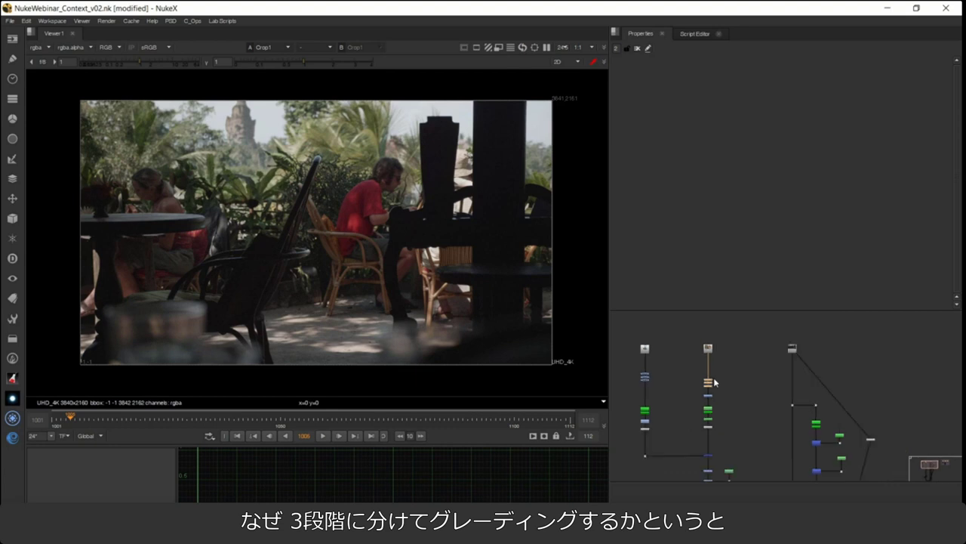
{"action": "scroll", "coordinate": [712, 379], "scroll_direction": "up", "scroll_amount": 4}
{"action": "left_click_drag", "start_coordinate": [727, 370], "coordinate": [690, 401]}
{"action": "scroll", "coordinate": [731, 385], "scroll_direction": "down", "scroll_amount": 5}
{"action": "scroll", "coordinate": [722, 385], "scroll_direction": "up", "scroll_amount": 8}
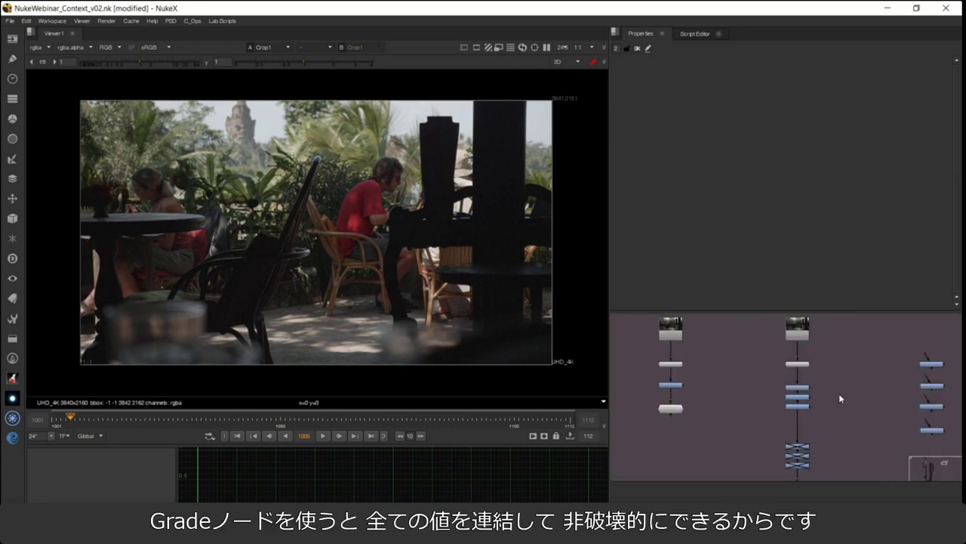
{"action": "key", "text": "ctrl+v"}
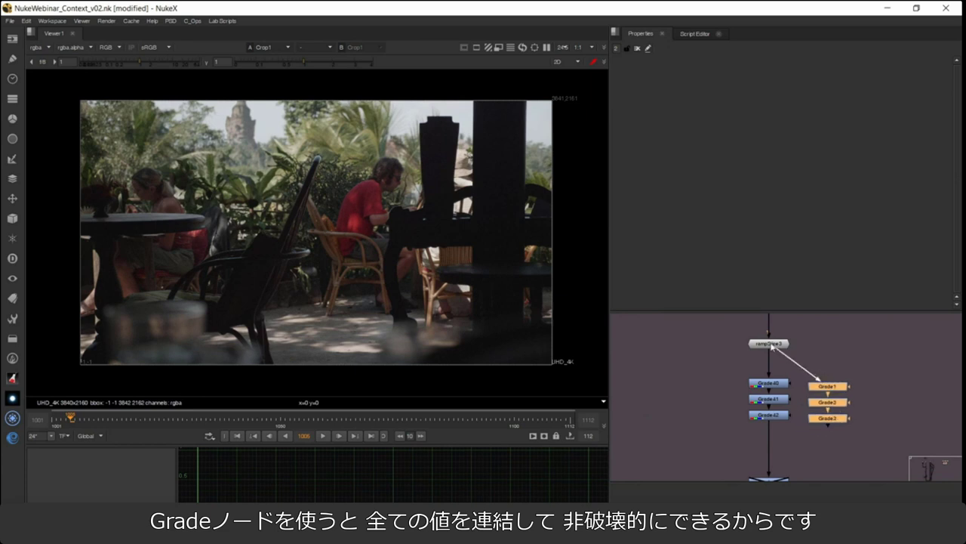
{"action": "left_click_drag", "start_coordinate": [795, 428], "coordinate": [743, 376]}
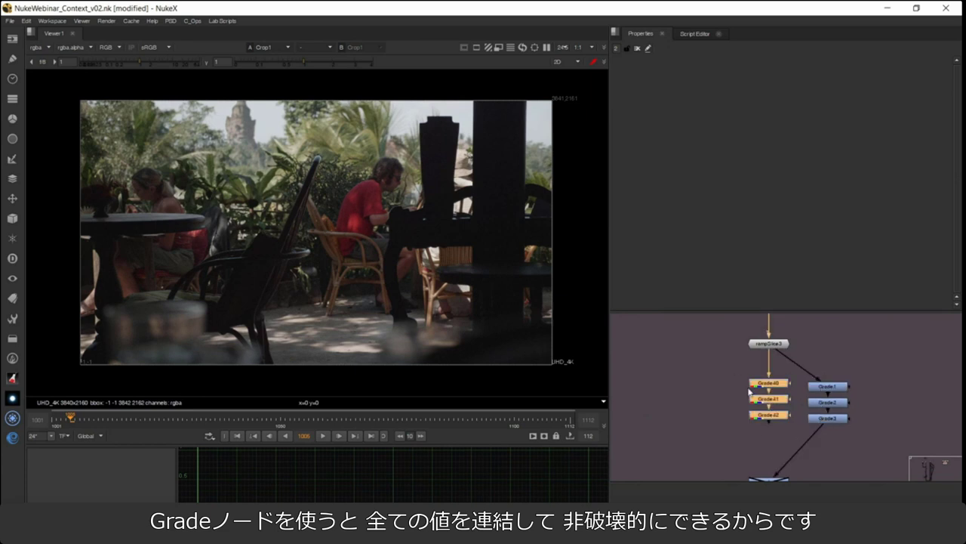
{"action": "key", "text": "Delete"}
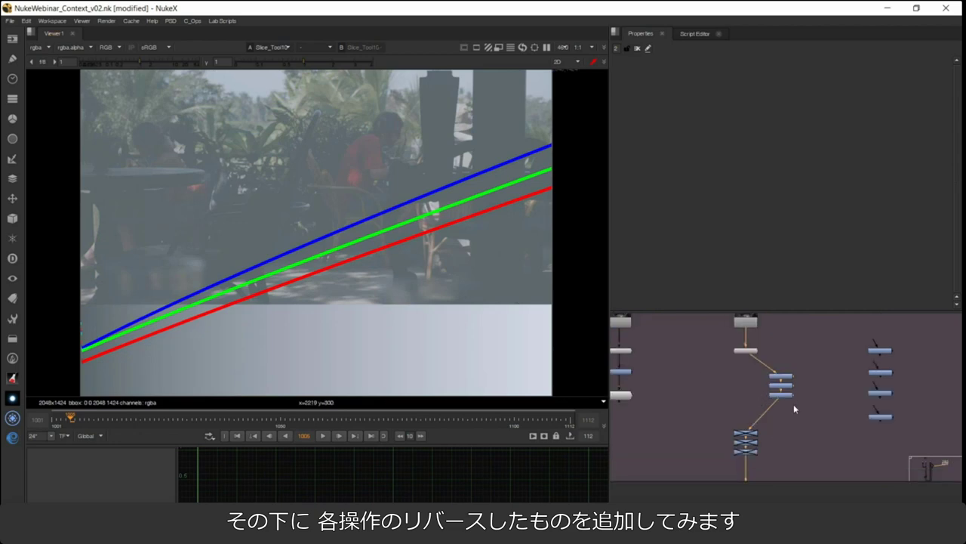
Replace the disabled nodes below the pasted grades with reversed copies of the gamma Grade and the lift and gain Grade.
{"action": "left_click_drag", "start_coordinate": [795, 406], "coordinate": [719, 406]}
{"action": "key", "text": "d"}
{"action": "key", "text": "d"}
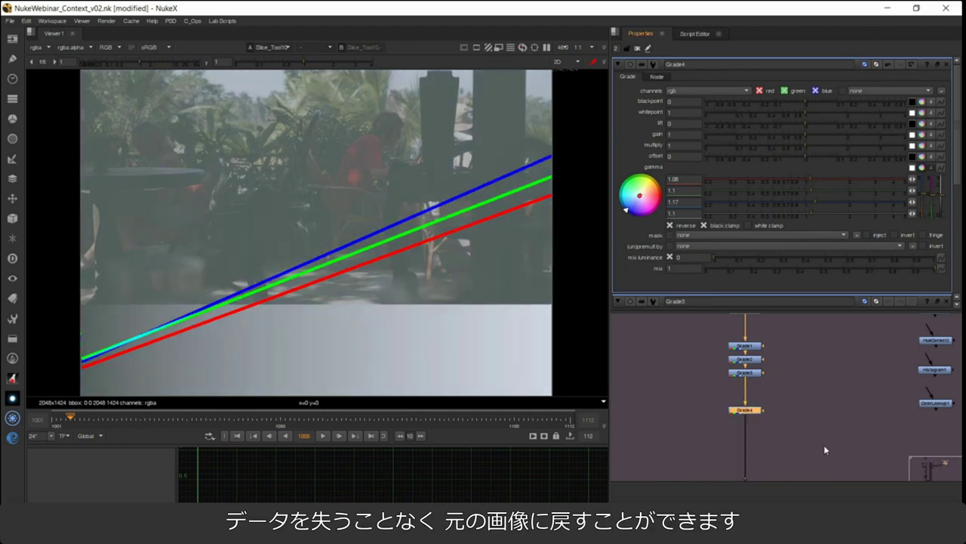
{"action": "left_click", "coordinate": [824, 449]}
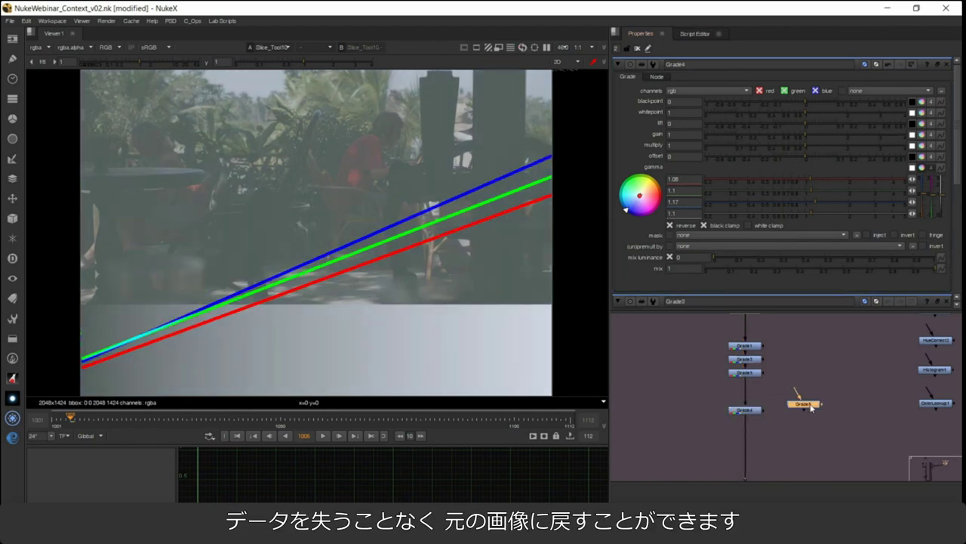
{"action": "left_click_drag", "start_coordinate": [811, 408], "coordinate": [753, 427]}
{"action": "left_click", "coordinate": [670, 178]}
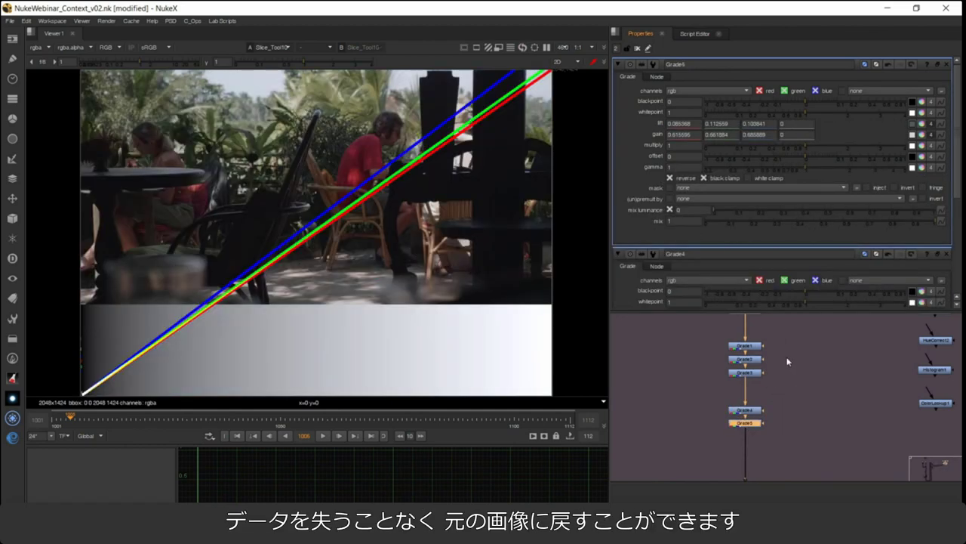
Add a reversed copy of the blackpoint and whitepoint Grade at the chain's end, and close all open node properties.
{"action": "scroll", "coordinate": [780, 386], "scroll_direction": "down", "scroll_amount": 3}
{"action": "scroll", "coordinate": [752, 363], "scroll_direction": "up", "scroll_amount": 2}
{"action": "key", "text": "ctrl+v"}
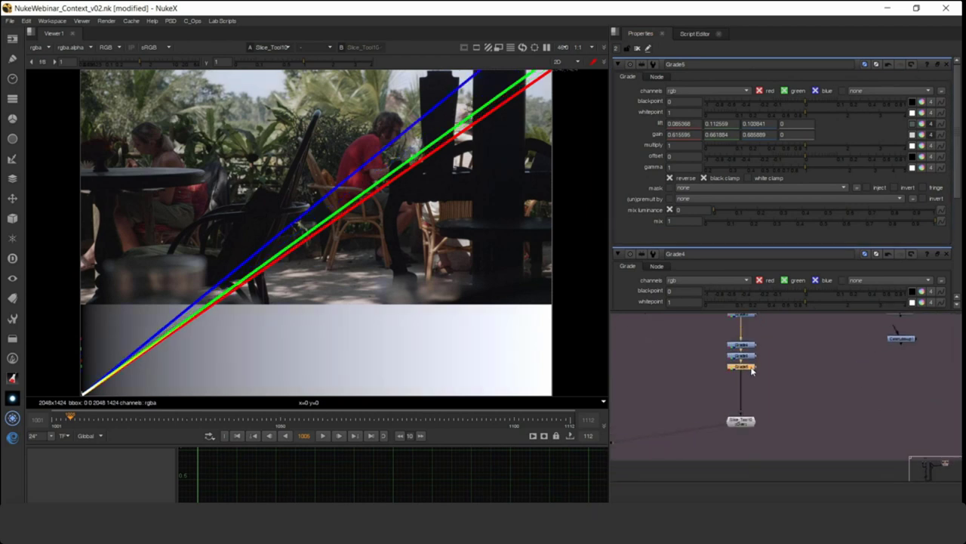
{"action": "double_click", "coordinate": [749, 367]}
{"action": "left_click", "coordinate": [671, 179]}
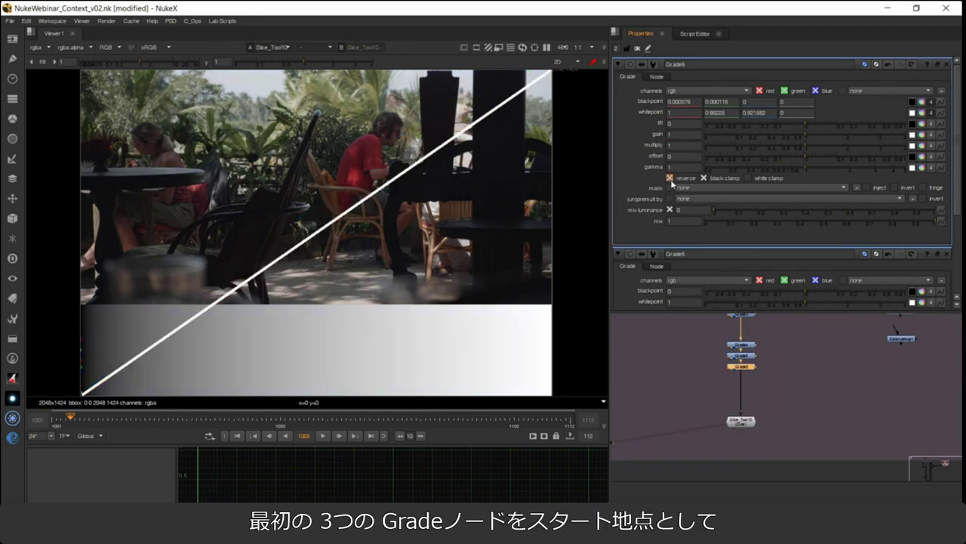
{"action": "left_click", "coordinate": [637, 48]}
Look over the ColorCorrect, HueCorrect, Histogram and ColorLookup nodes in the group of nodes that can't be reversed.
{"action": "scroll", "coordinate": [752, 352], "scroll_direction": "down", "scroll_amount": 2}
{"action": "left_click_drag", "start_coordinate": [772, 362], "coordinate": [726, 422]}
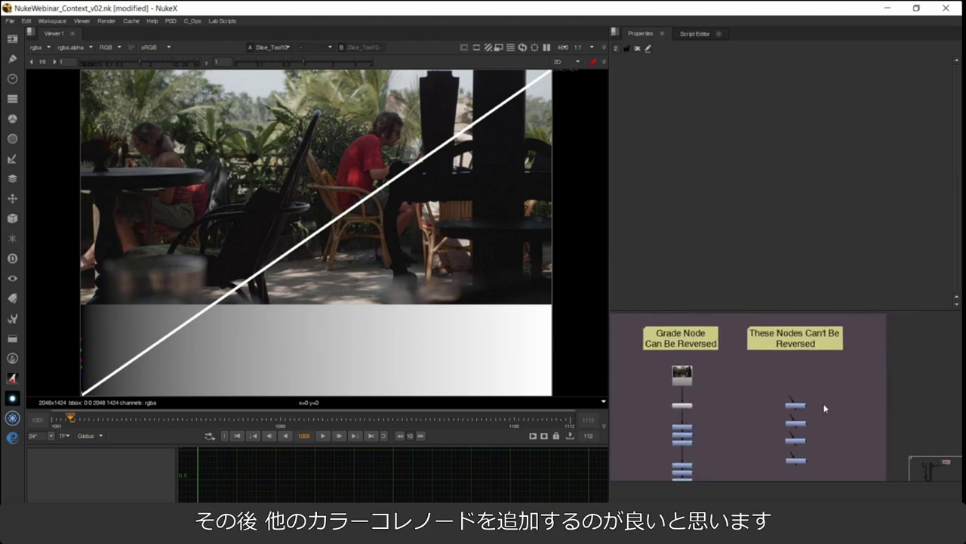
{"action": "scroll", "coordinate": [815, 444], "scroll_direction": "up", "scroll_amount": 5}
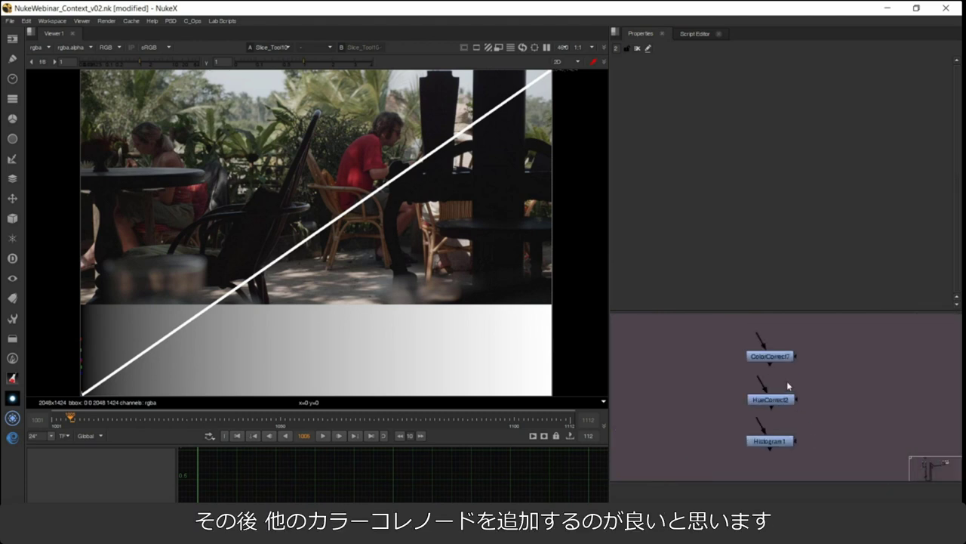
{"action": "left_click_drag", "start_coordinate": [795, 408], "coordinate": [802, 359]}
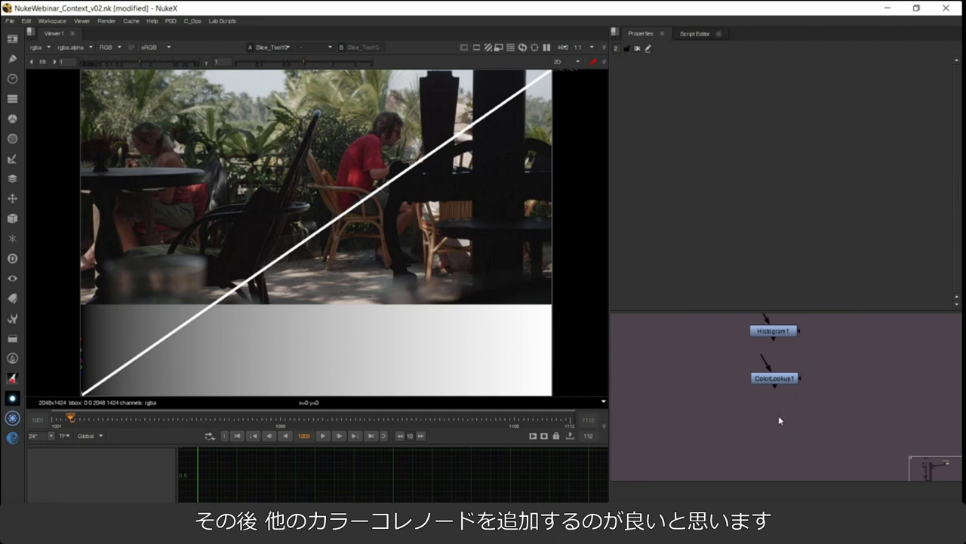
Return to the main comp and show the Crop1 output in the viewer.
{"action": "key", "text": "f"}
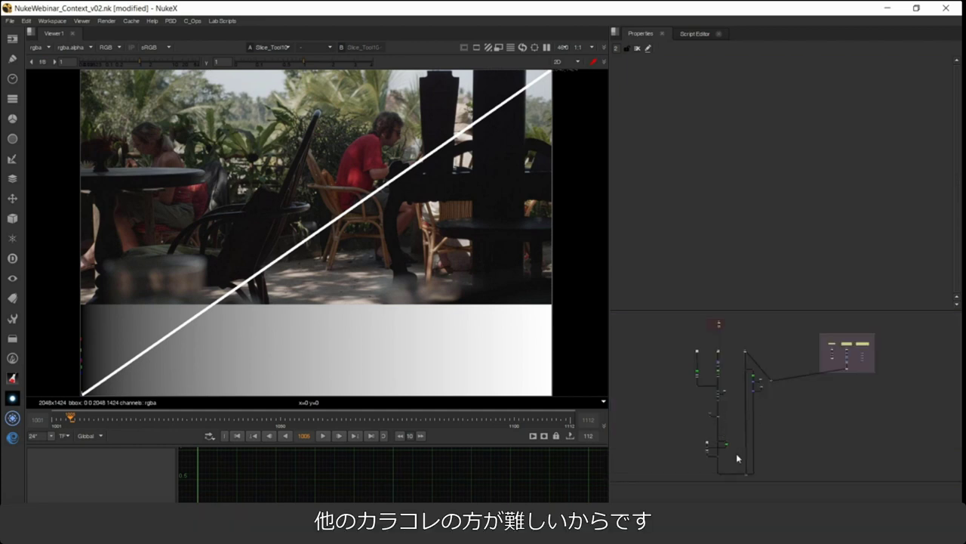
{"action": "scroll", "coordinate": [736, 454], "scroll_direction": "up", "scroll_amount": 3}
{"action": "left_click_drag", "start_coordinate": [736, 458], "coordinate": [727, 386]}
{"action": "scroll", "coordinate": [733, 407], "scroll_direction": "up", "scroll_amount": 2}
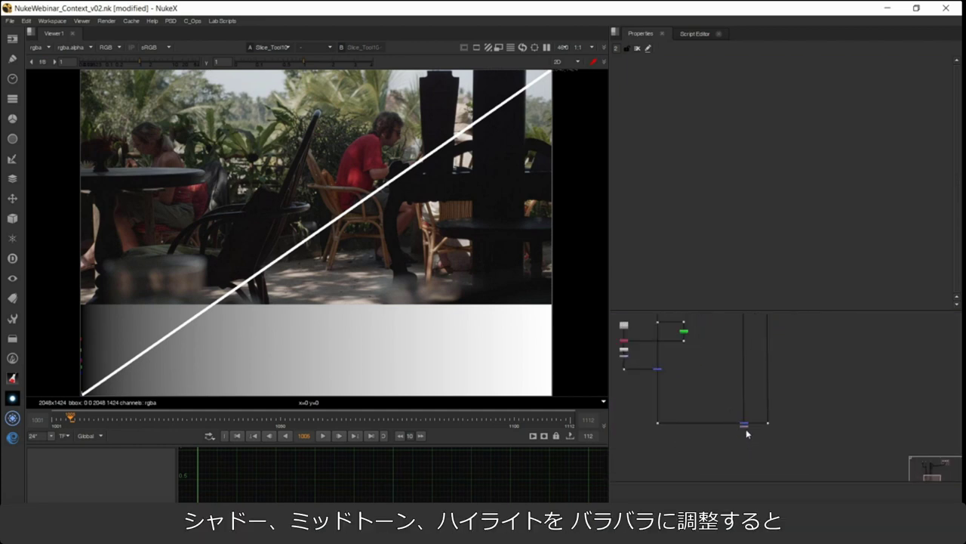
{"action": "left_click", "coordinate": [746, 427]}
{"action": "key", "text": "1"}
Toggle the three Grade nodes in both element branches off and on to compare the ungraded and graded temple elements.
{"action": "scroll", "coordinate": [743, 404], "scroll_direction": "down", "scroll_amount": 3}
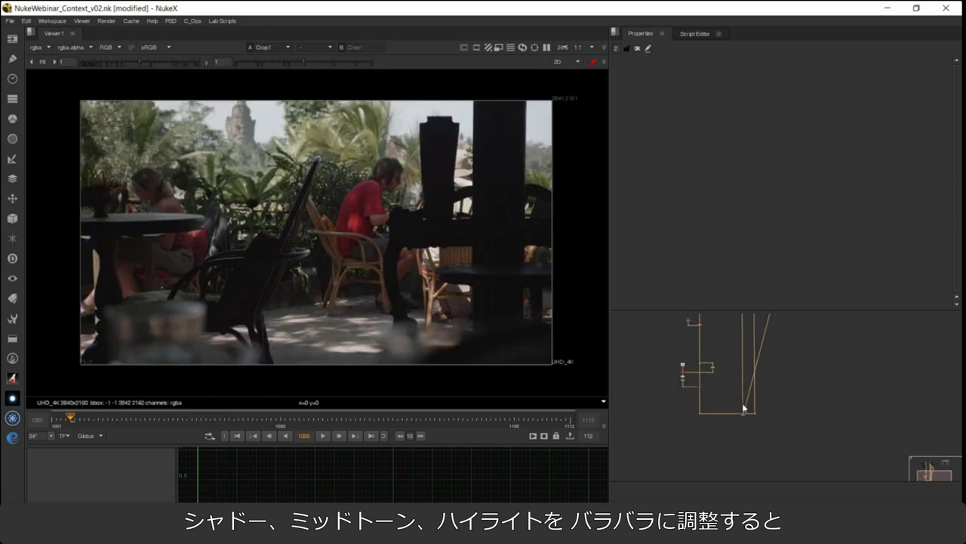
{"action": "scroll", "coordinate": [717, 355], "scroll_direction": "up", "scroll_amount": 5}
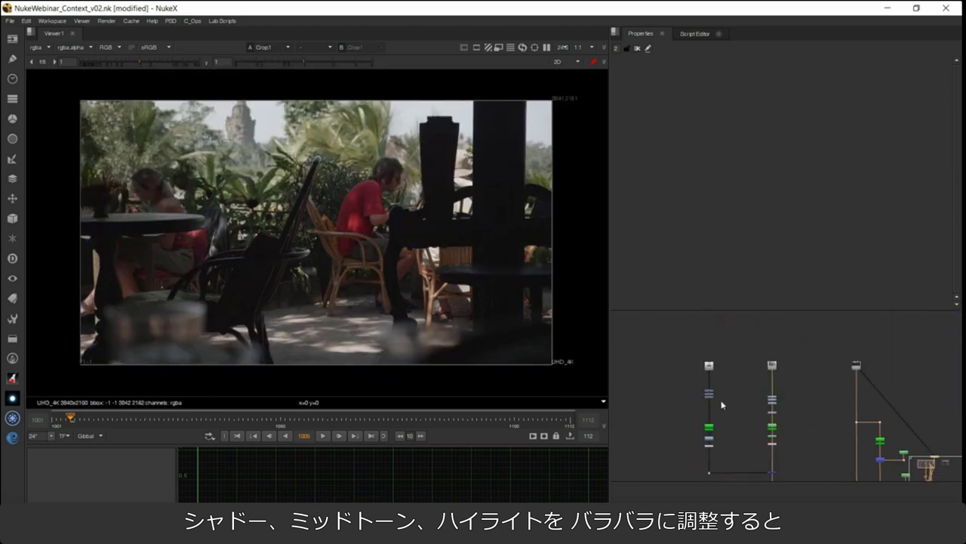
{"action": "left_click", "coordinate": [705, 392]}
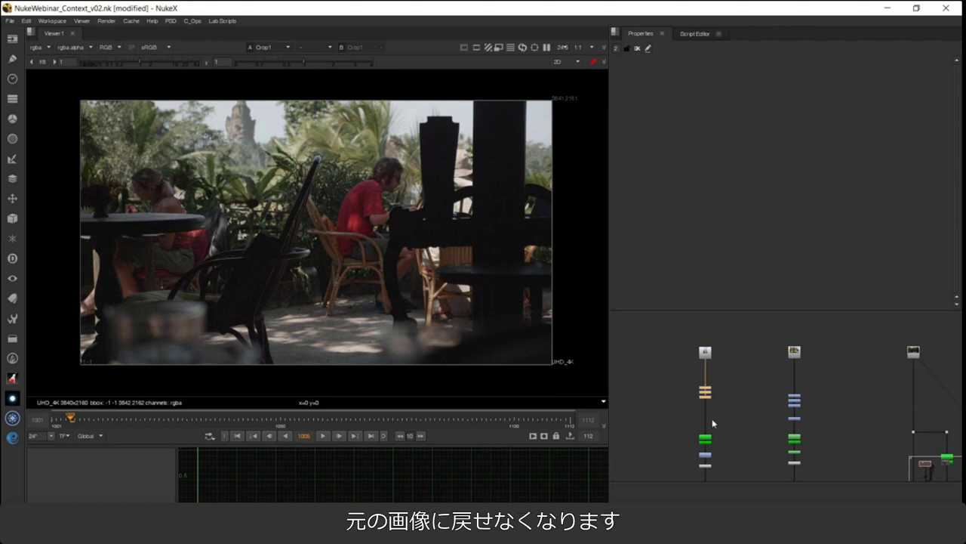
{"action": "scroll", "coordinate": [731, 419], "scroll_direction": "down", "scroll_amount": 4}
{"action": "left_click_drag", "start_coordinate": [773, 456], "coordinate": [743, 394]}
{"action": "scroll", "coordinate": [744, 394], "scroll_direction": "up", "scroll_amount": 3}
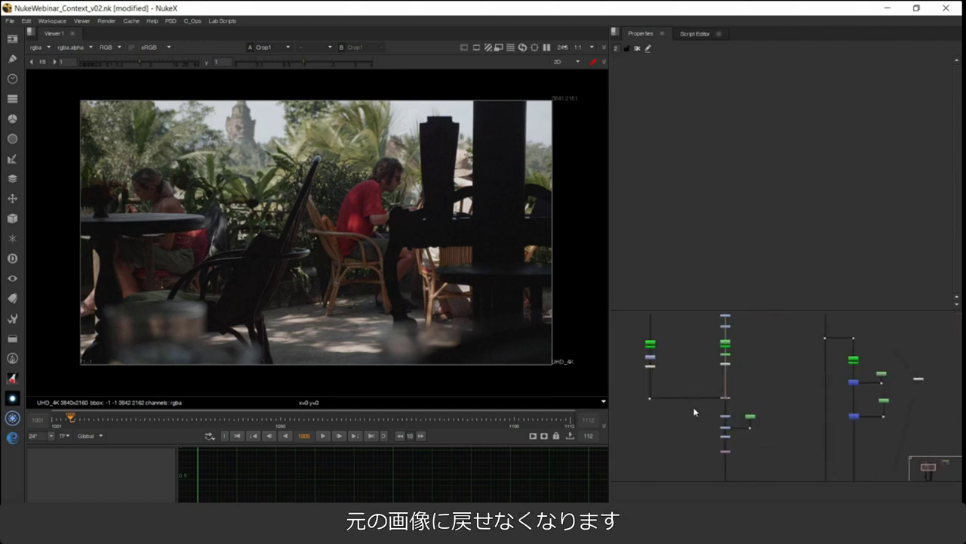
{"action": "key", "text": "d"}
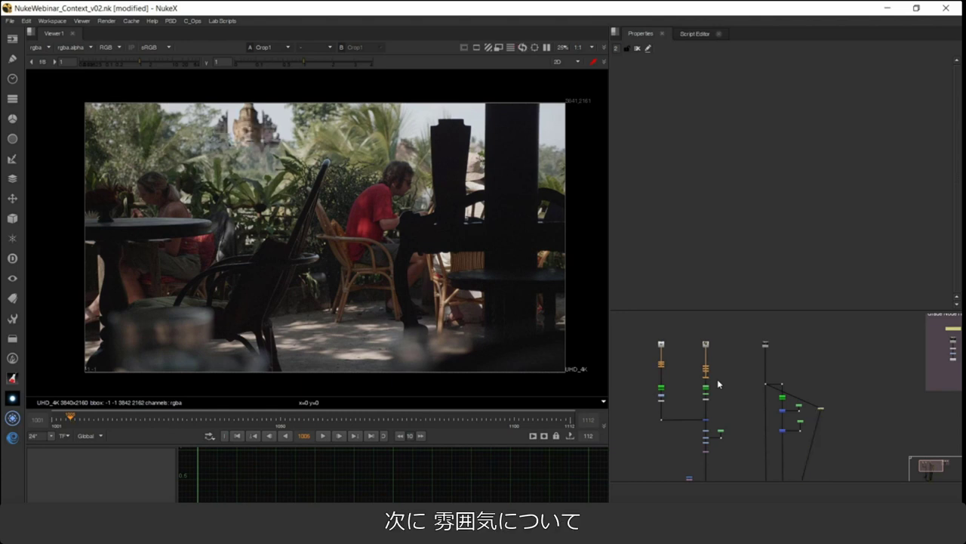
Disable the roto-masked node below Grade38 to check the haze over the added temple elements.
{"action": "scroll", "coordinate": [743, 406], "scroll_direction": "up", "scroll_amount": 6}
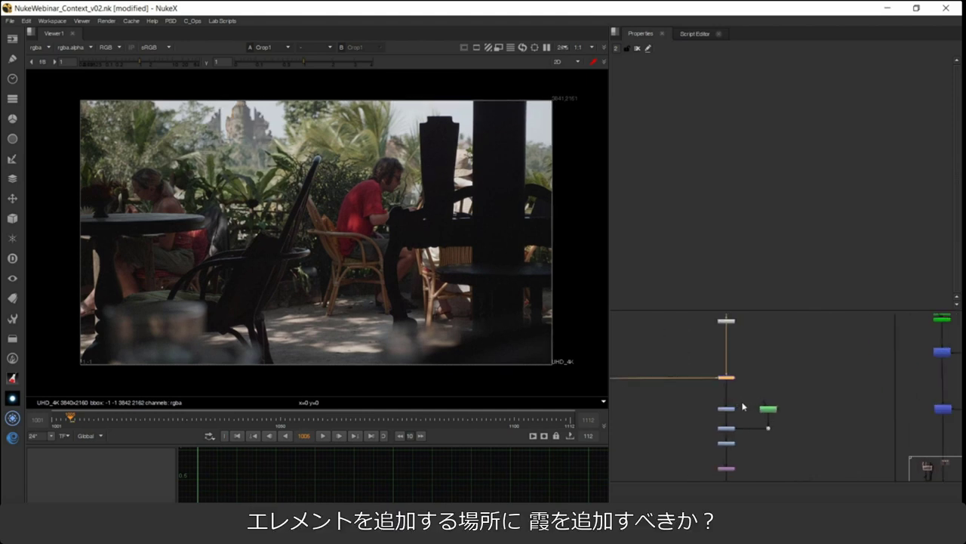
{"action": "left_click", "coordinate": [728, 438]}
{"action": "key", "text": "d"}
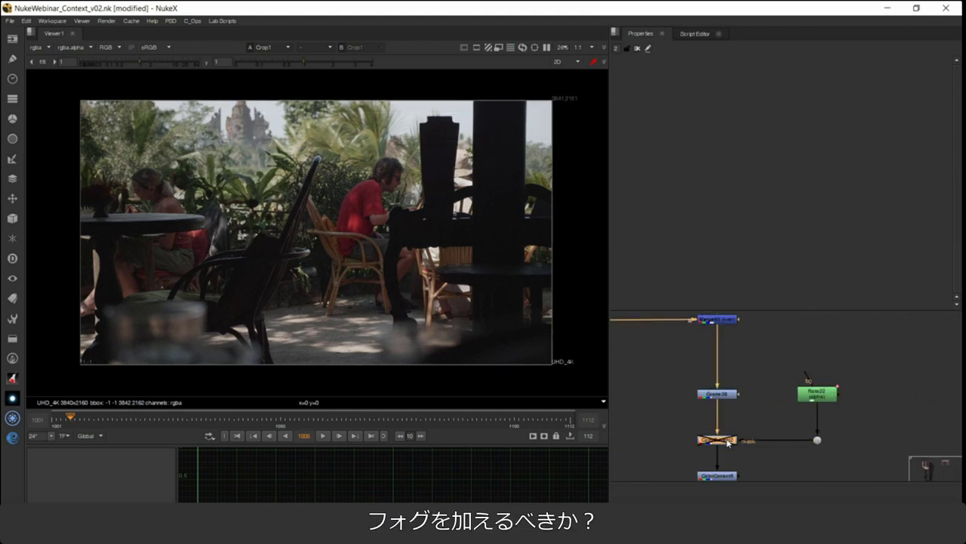
Inspect the Roto22 mask settings and re-enable the ColorCorrect2 node below Grade38.
{"action": "double_click", "coordinate": [821, 399]}
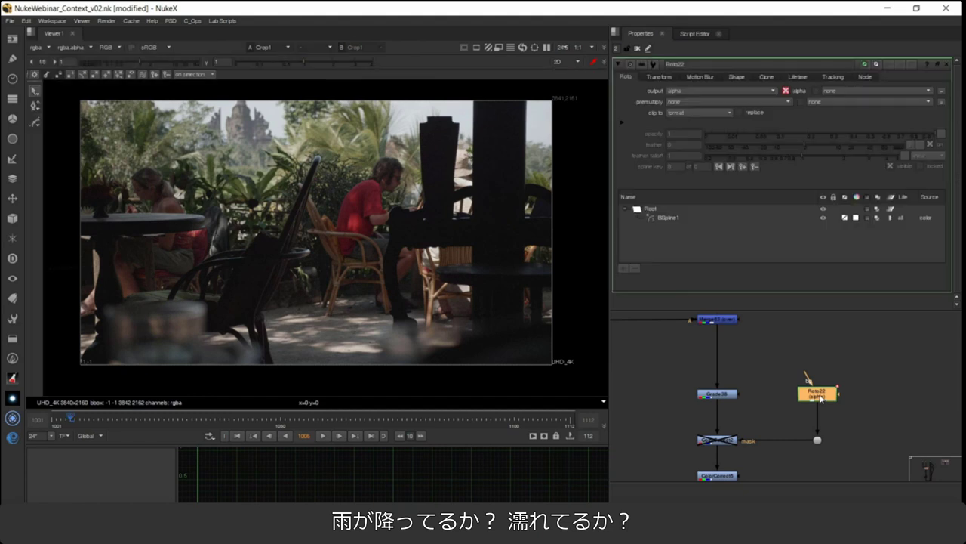
{"action": "scroll", "coordinate": [340, 219], "scroll_direction": "down", "scroll_amount": 4}
{"action": "scroll", "coordinate": [359, 225], "scroll_direction": "up", "scroll_amount": 4}
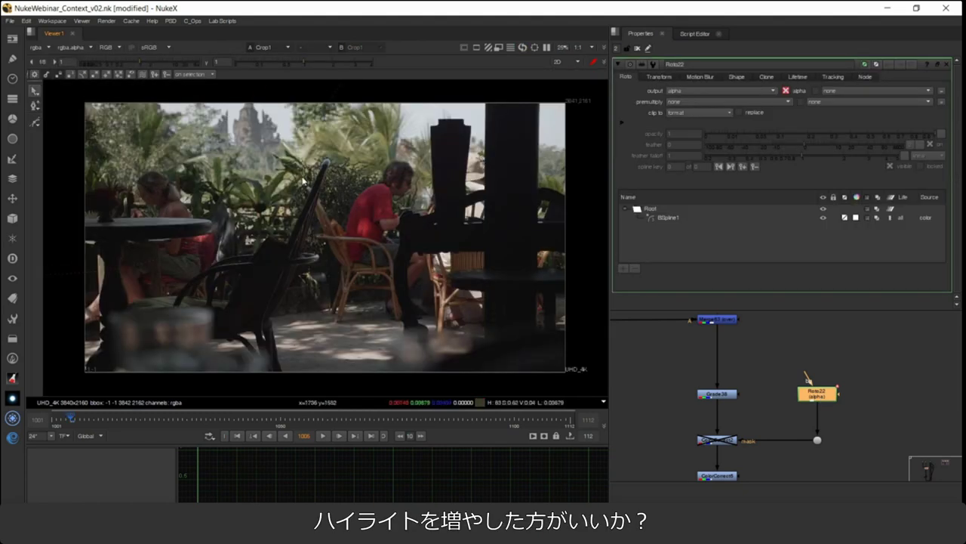
{"action": "left_click", "coordinate": [724, 442]}
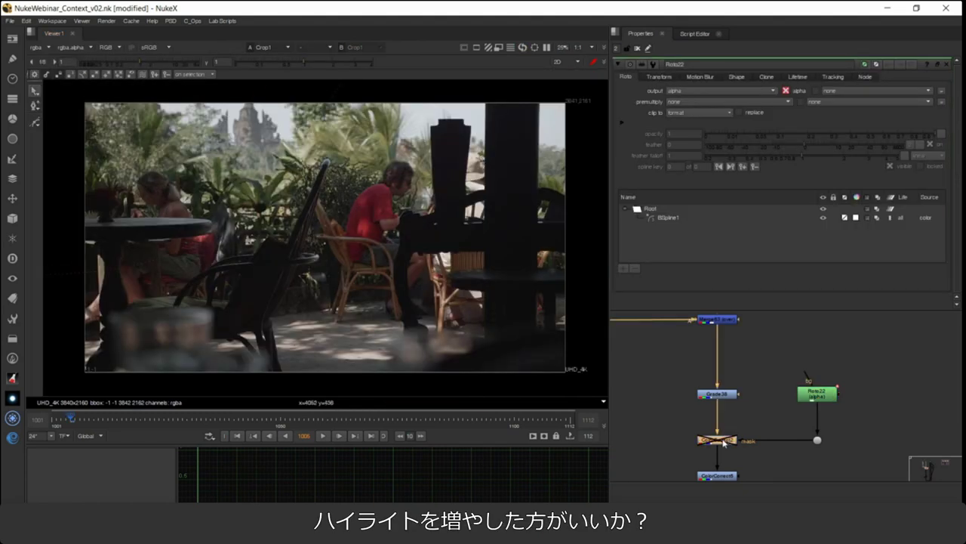
{"action": "key", "text": "d"}
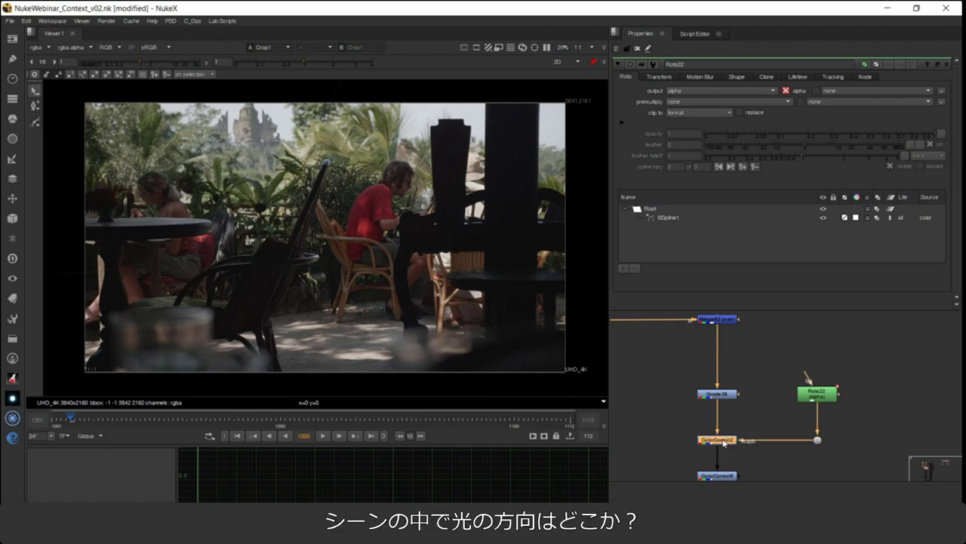
{"action": "scroll", "coordinate": [772, 398], "scroll_direction": "down", "scroll_amount": 3}
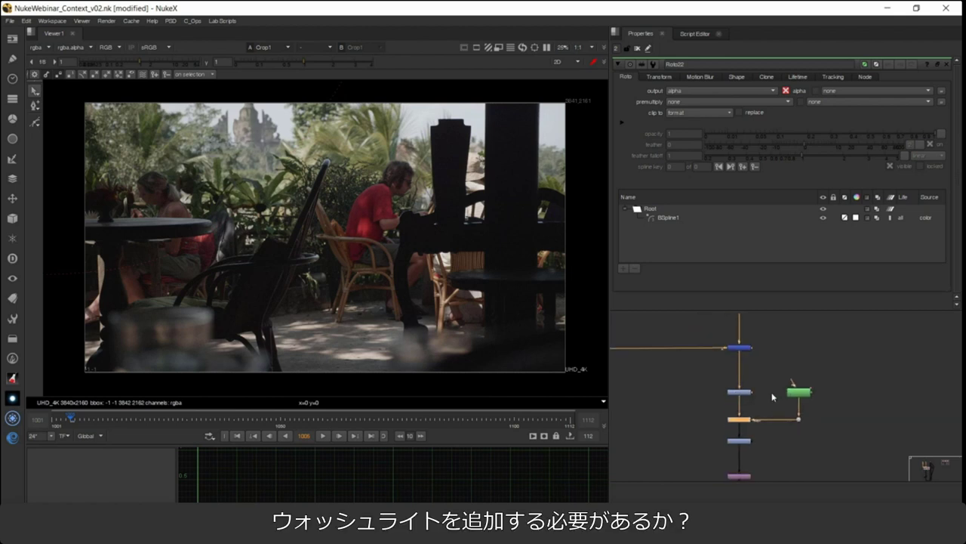
{"action": "scroll", "coordinate": [772, 430], "scroll_direction": "up", "scroll_amount": 2}
{"action": "left_click", "coordinate": [729, 350]}
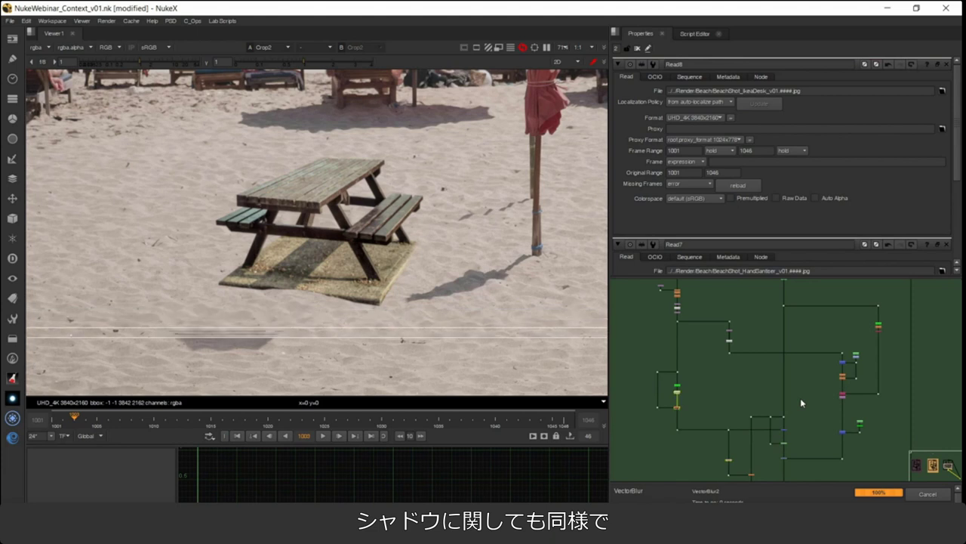
Look over the node tree of the beach comp to examine how the picnic table's shadow is built.
{"action": "scroll", "coordinate": [801, 402], "scroll_direction": "down", "scroll_amount": 6}
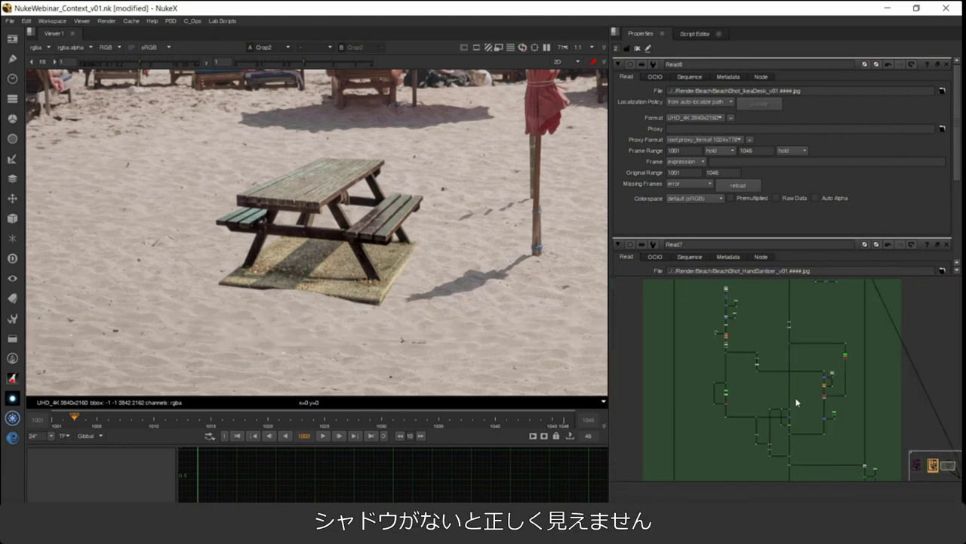
{"action": "scroll", "coordinate": [749, 349], "scroll_direction": "up", "scroll_amount": 5}
{"action": "scroll", "coordinate": [754, 321], "scroll_direction": "up", "scroll_amount": 4}
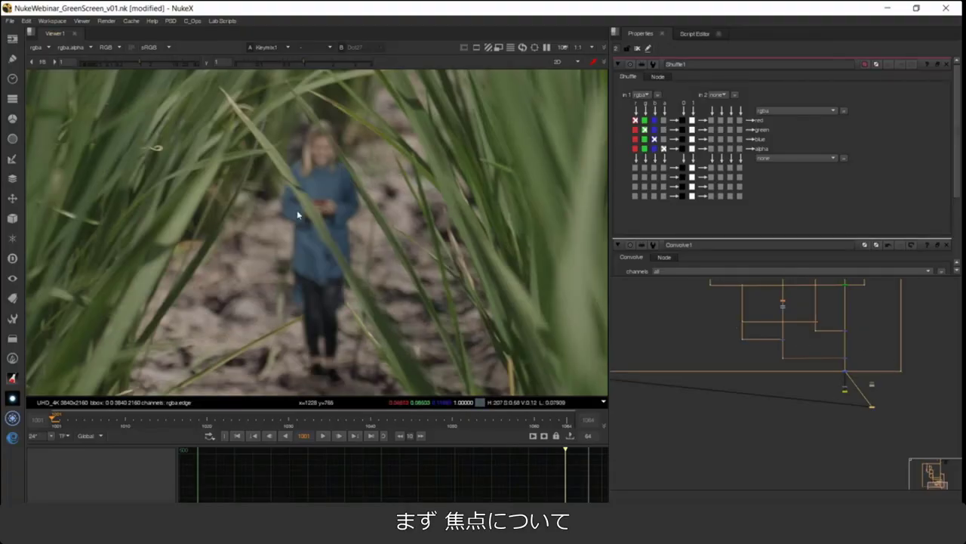
Examine the defocused woman and the Convolve1 node with its bokeh filter branch in the green-screen comp.
{"action": "left_click_drag", "start_coordinate": [773, 326], "coordinate": [815, 416]}
{"action": "scroll", "coordinate": [792, 320], "scroll_direction": "up", "scroll_amount": 5}
{"action": "scroll", "coordinate": [723, 388], "scroll_direction": "up", "scroll_amount": 4}
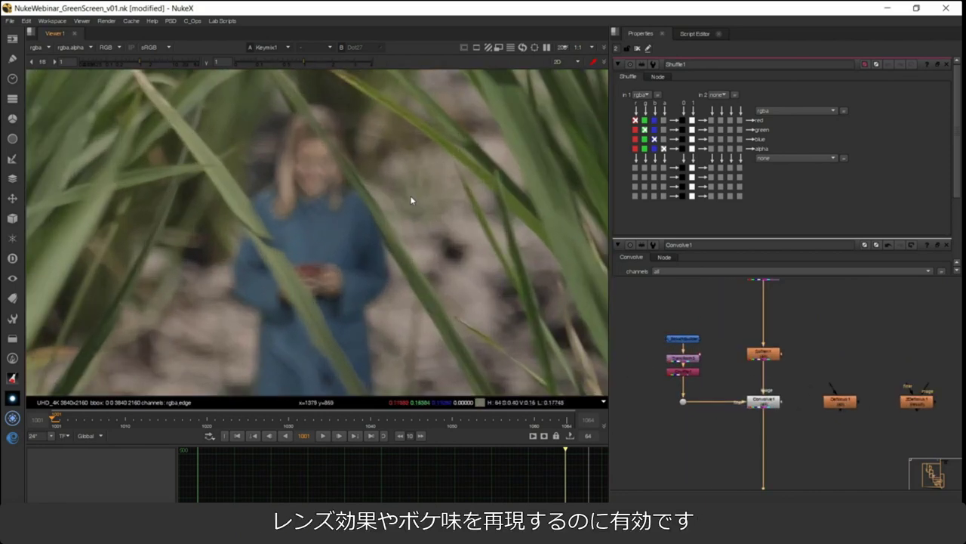
{"action": "left_click", "coordinate": [765, 403]}
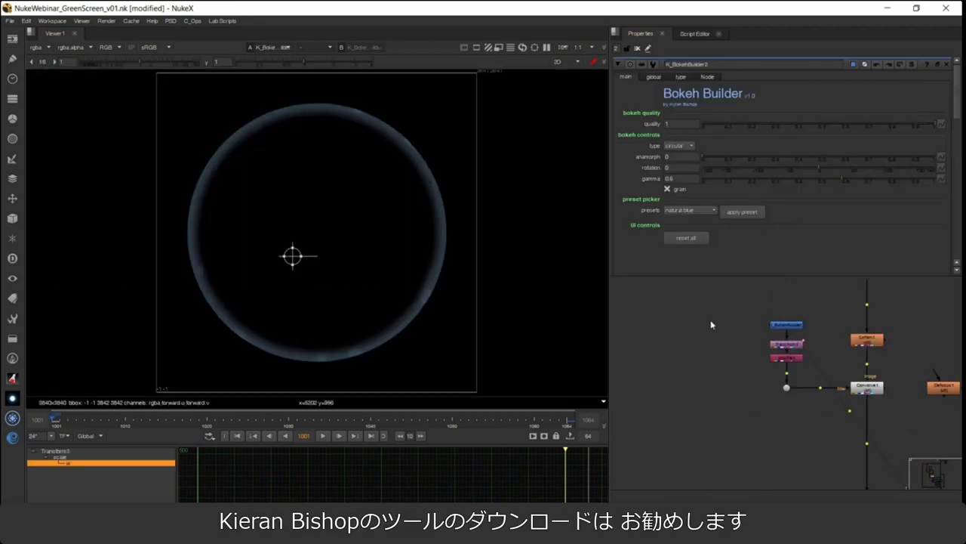
Move the spare K_BokehBuilder1 node level with the connected bokeh builder and apply the microscope preset to it.
{"action": "scroll", "coordinate": [715, 326], "scroll_direction": "up", "scroll_amount": 2}
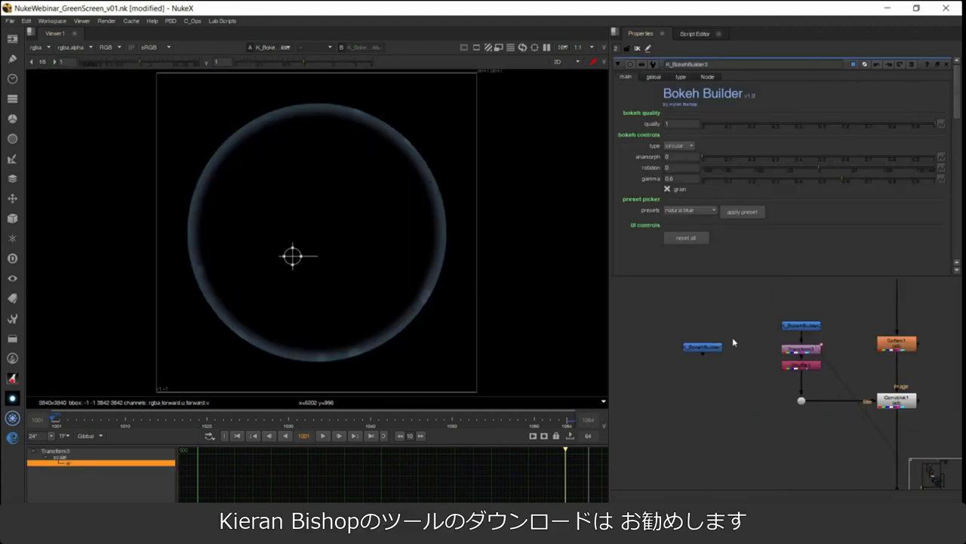
{"action": "left_click_drag", "start_coordinate": [716, 349], "coordinate": [718, 327]}
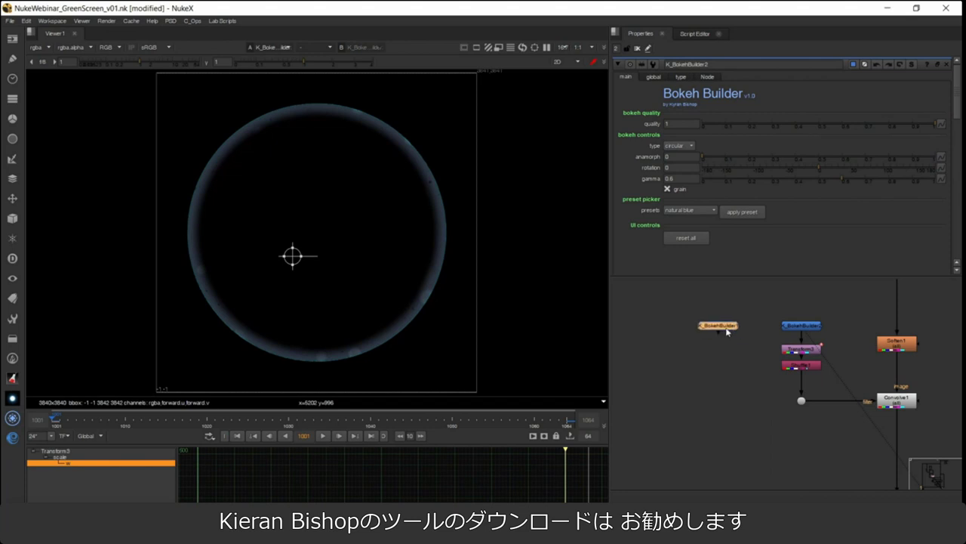
{"action": "left_click", "coordinate": [705, 211]}
{"action": "left_click", "coordinate": [704, 219]}
{"action": "left_click", "coordinate": [733, 212]}
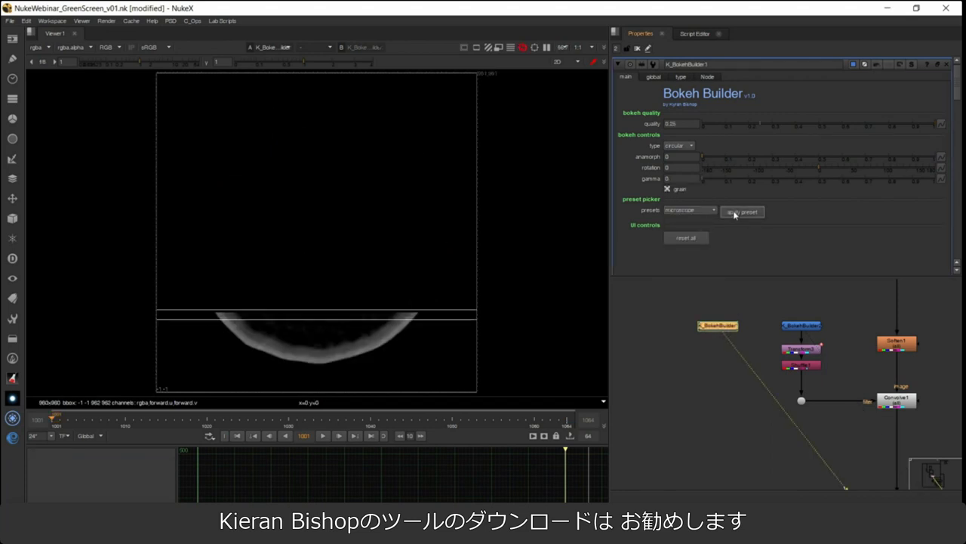
Apply the purple haze preset to K_BokehBuilder1.
{"action": "left_click", "coordinate": [703, 211]}
{"action": "left_click", "coordinate": [683, 240]}
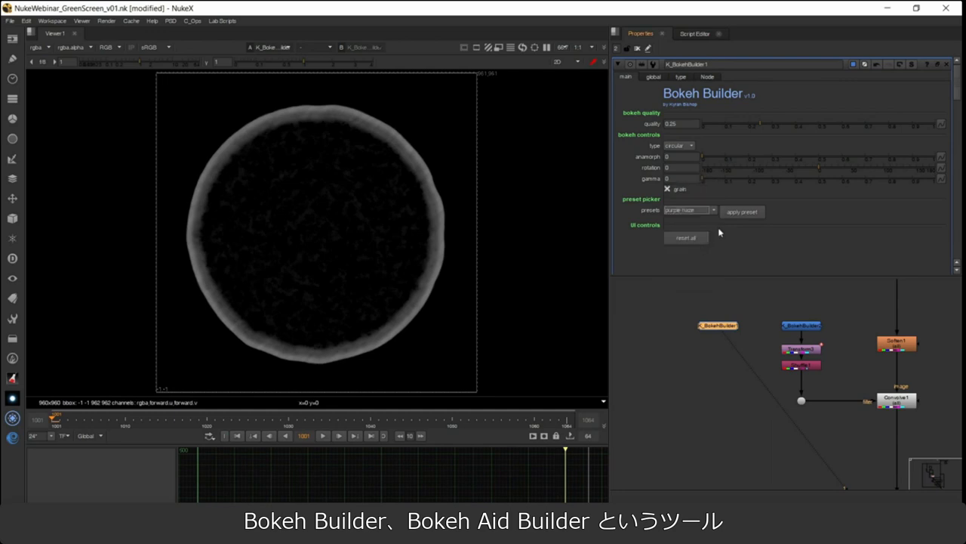
{"action": "left_click", "coordinate": [728, 213]}
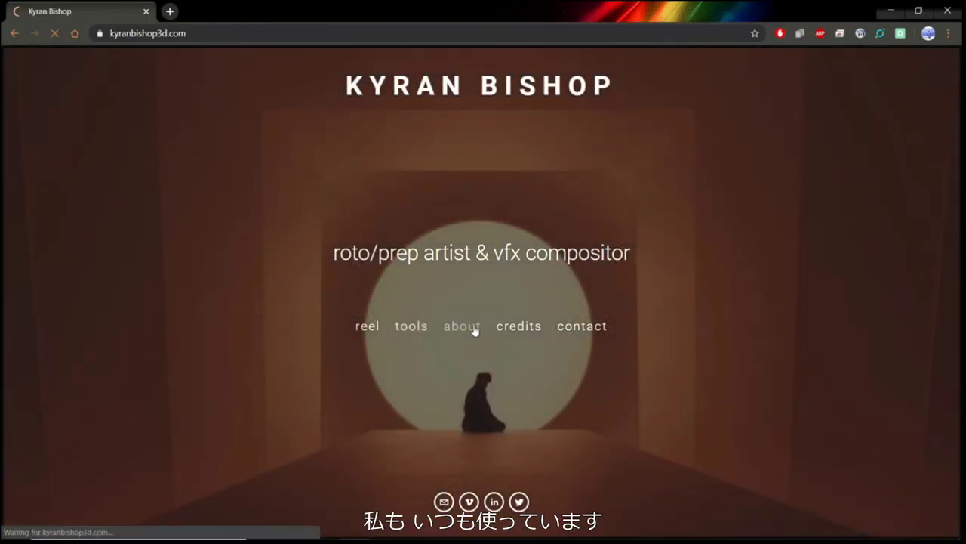
Switch to the browser and read the Bokeh Builder entry on the developer's Nuke tools page.
{"action": "scroll", "coordinate": [588, 292], "scroll_direction": "down", "scroll_amount": 3}
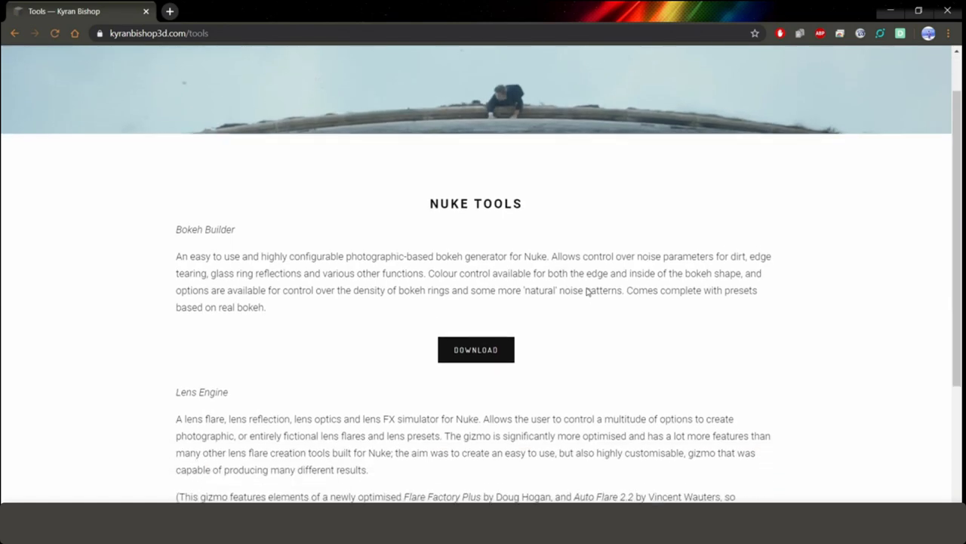
{"action": "scroll", "coordinate": [587, 290], "scroll_direction": "up", "scroll_amount": 2}
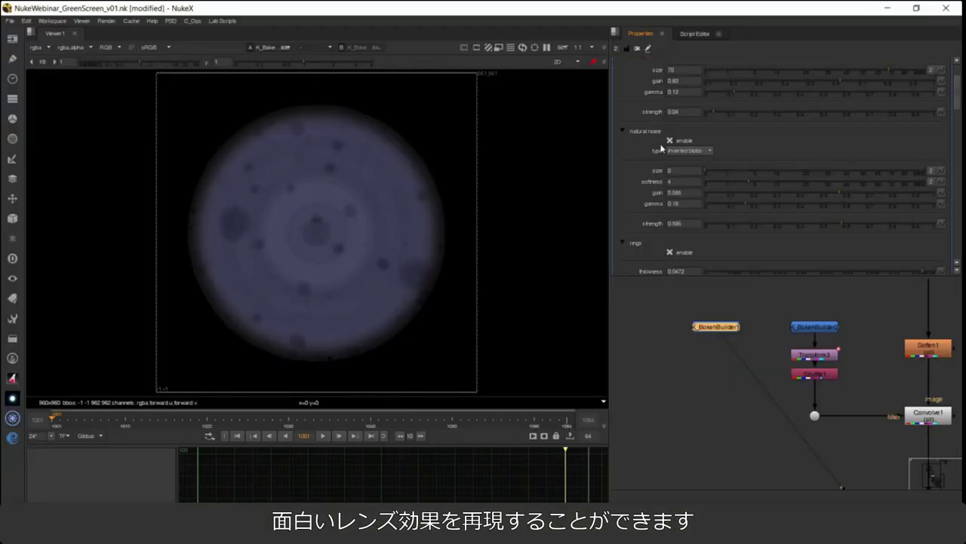
Toggle the natural noise and rings options of K_BokehBuilder1 off and on to compare the bokeh shape.
{"action": "left_click", "coordinate": [669, 140]}
{"action": "left_click", "coordinate": [669, 141]}
{"action": "left_click", "coordinate": [670, 252]}
{"action": "left_click", "coordinate": [670, 252]}
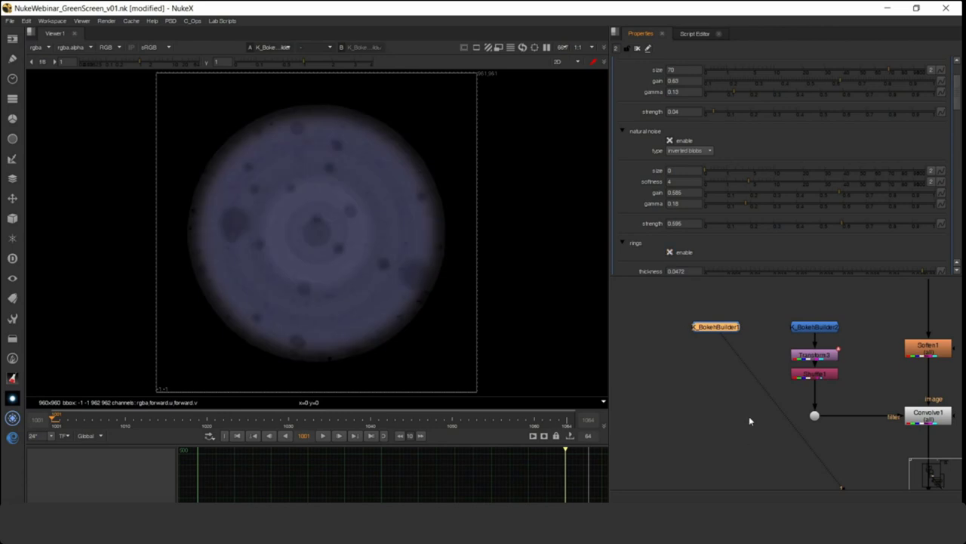
Open the chromatic_aberation1 node's properties and insert the node into the vertical branch beside it.
{"action": "left_click", "coordinate": [732, 363]}
{"action": "key", "text": "f"}
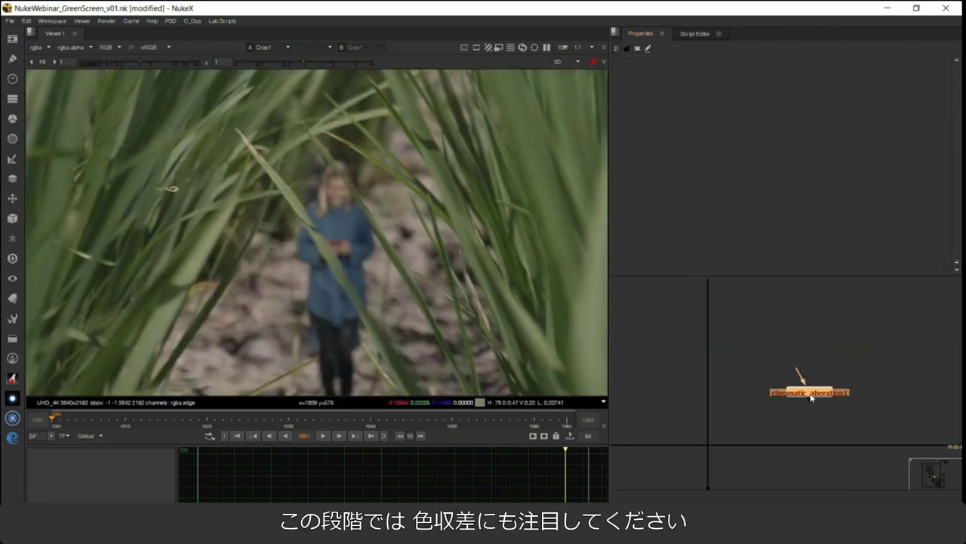
{"action": "double_click", "coordinate": [808, 392]}
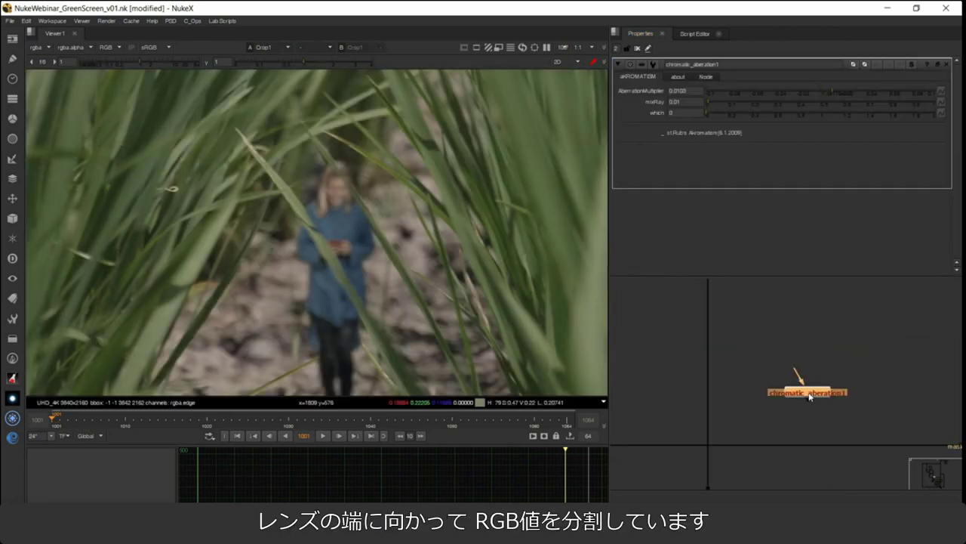
{"action": "left_click_drag", "start_coordinate": [805, 387], "coordinate": [712, 364]}
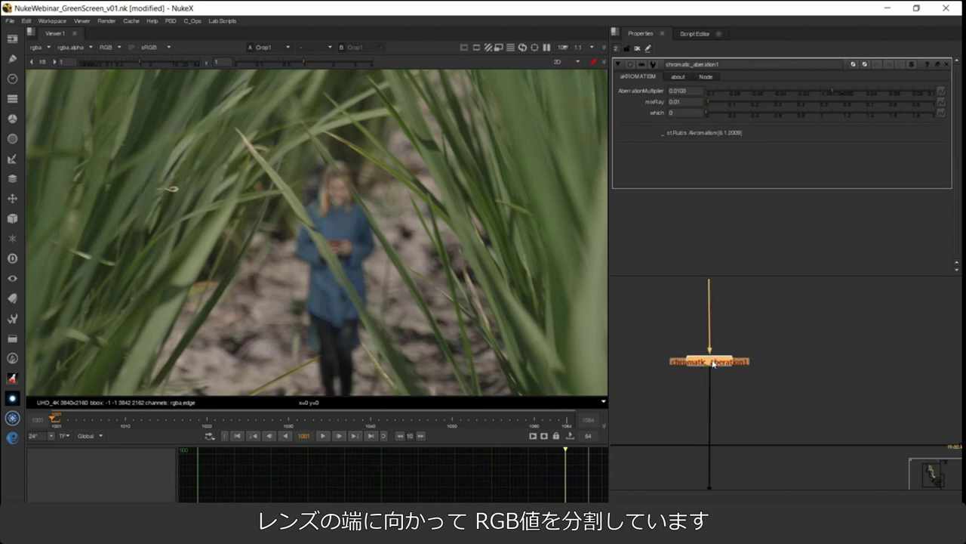
View the chromatic_aberation1 output and set its AberrationMultiplier to -0.02.
{"action": "key", "text": "1"}
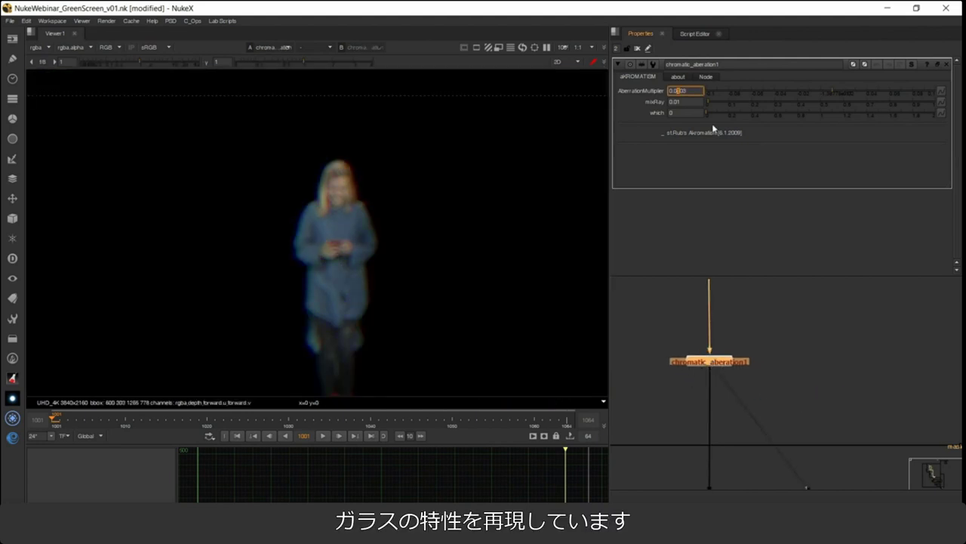
{"action": "left_click_drag", "start_coordinate": [796, 336], "coordinate": [628, 389]}
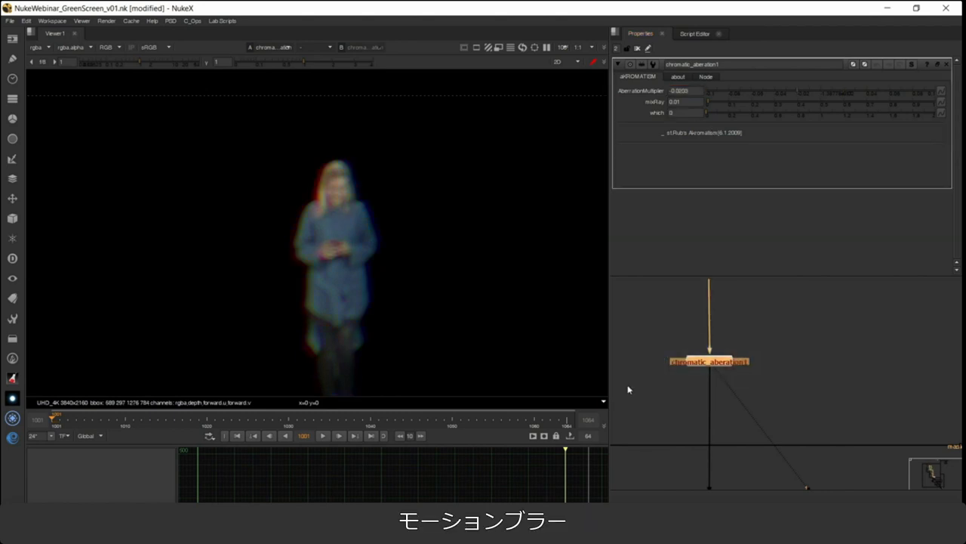
{"action": "left_click_drag", "start_coordinate": [709, 361], "coordinate": [748, 354]}
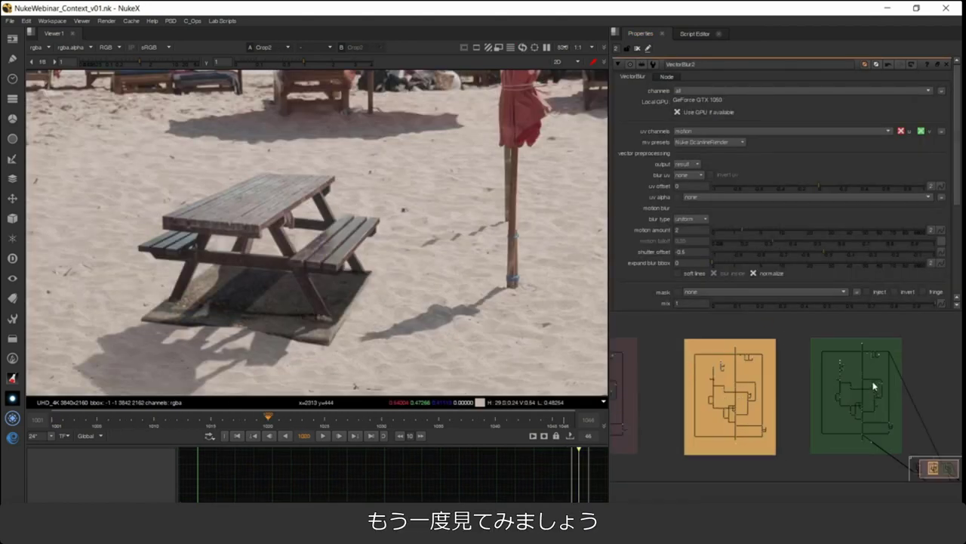
Inspect the Transform_MatchMove1 and MotionBlur2D2 settings in the beach comp and view the MotionBlur2D2 output.
{"action": "scroll", "coordinate": [812, 377], "scroll_direction": "up", "scroll_amount": 6}
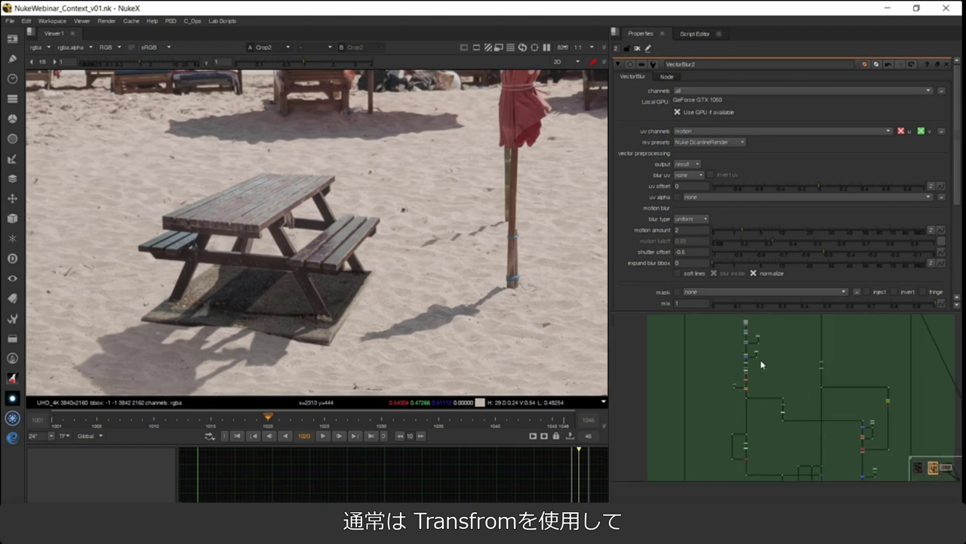
{"action": "scroll", "coordinate": [724, 405], "scroll_direction": "up", "scroll_amount": 3}
{"action": "double_click", "coordinate": [696, 352]}
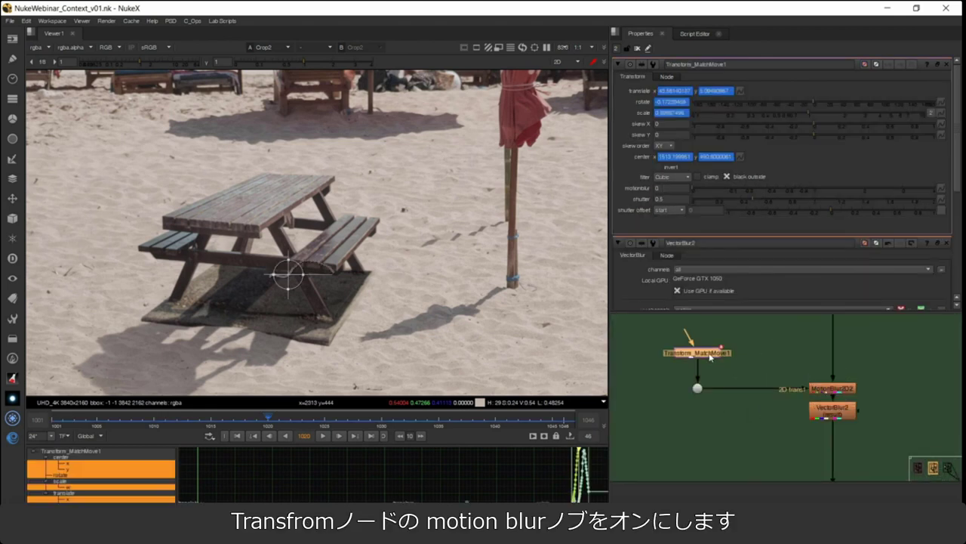
{"action": "left_click", "coordinate": [841, 391]}
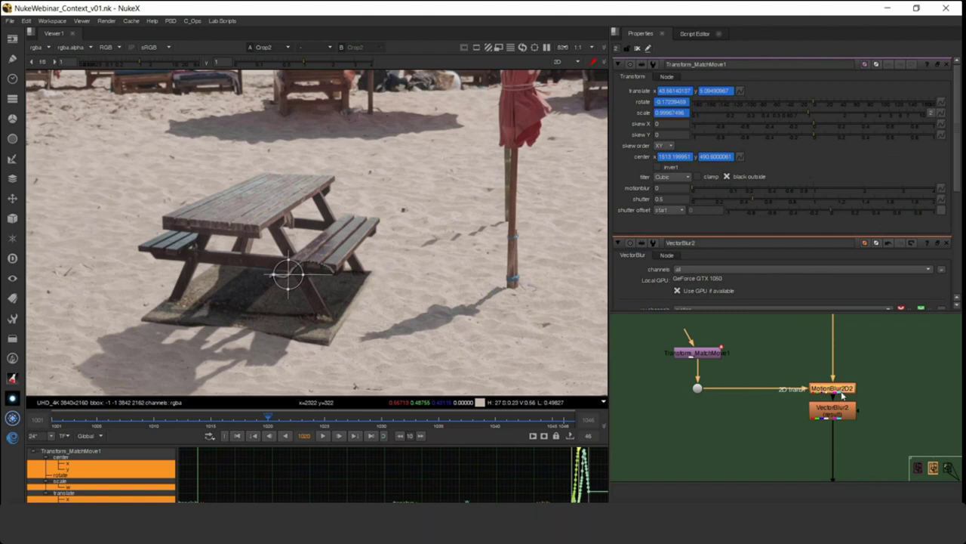
{"action": "double_click", "coordinate": [841, 391]}
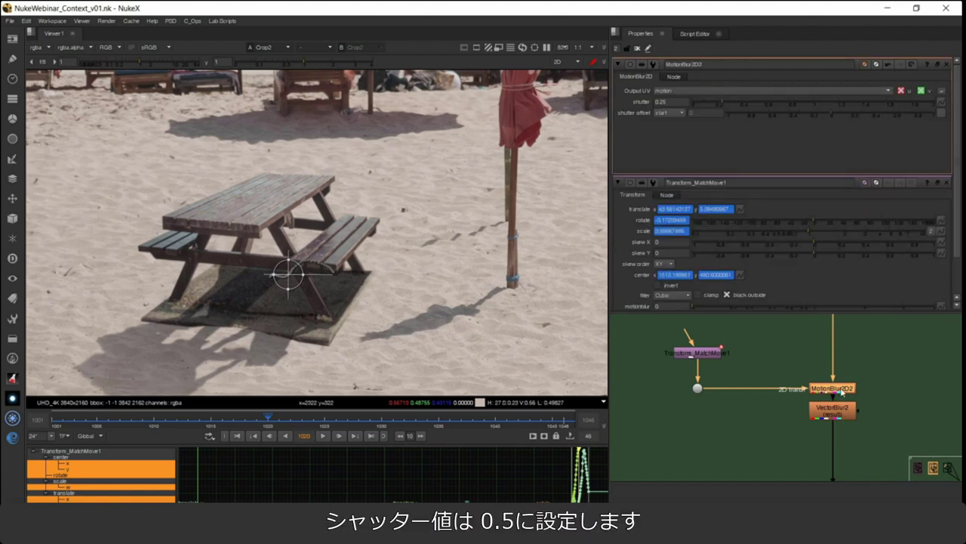
{"action": "key", "text": "1"}
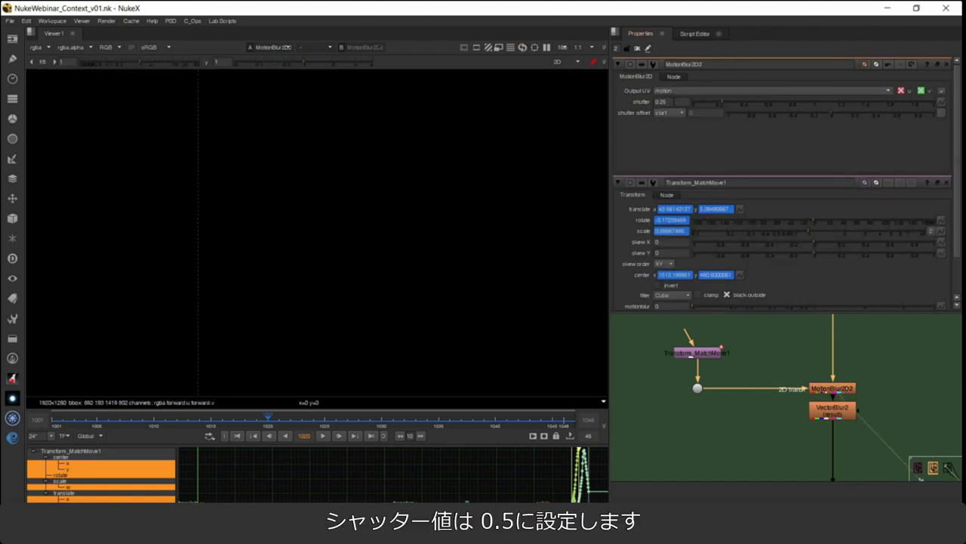
Show the VectorBlur2 output in the viewer and set its motion amount to 10.
{"action": "left_click", "coordinate": [826, 416]}
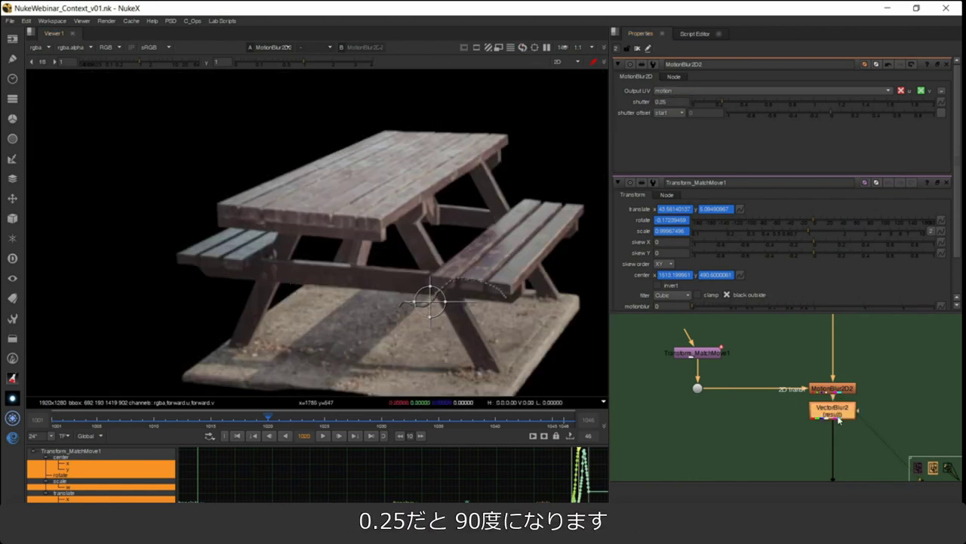
{"action": "double_click", "coordinate": [835, 411]}
{"action": "key", "text": "1"}
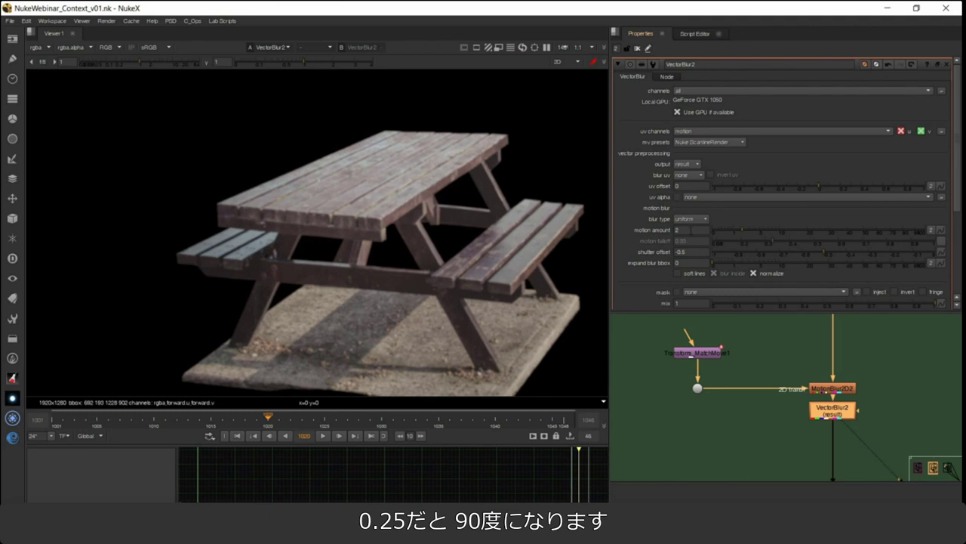
{"action": "double_click", "coordinate": [679, 229]}
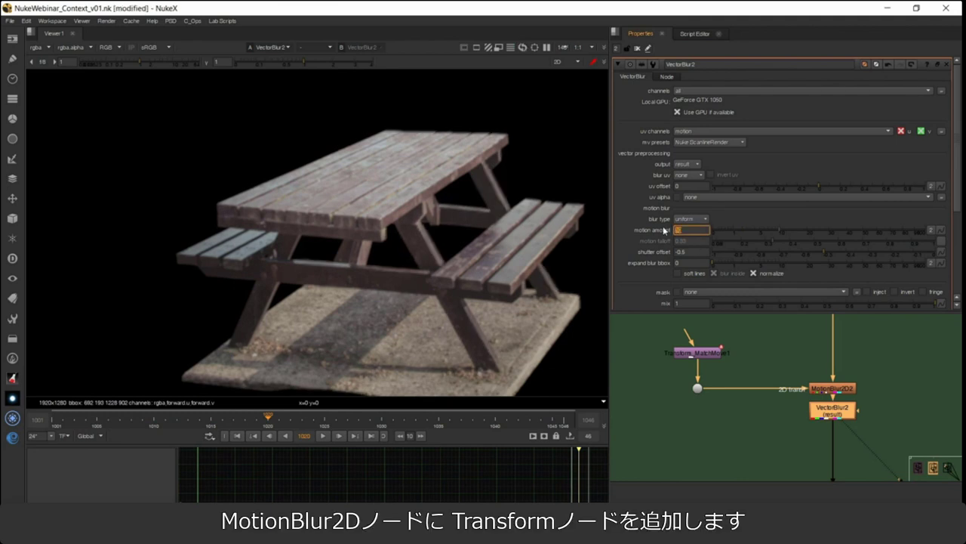
{"action": "scroll", "coordinate": [427, 222], "scroll_direction": "up", "scroll_amount": 3}
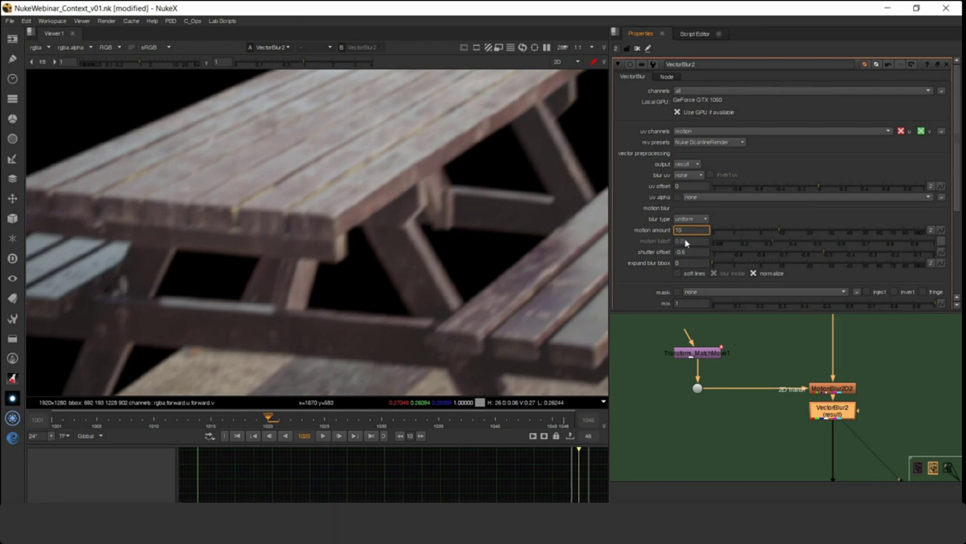
Compare VectorBlur2 motion amounts of 1 and 10 while viewing the Crop2 output.
{"action": "left_click", "coordinate": [41, 48]}
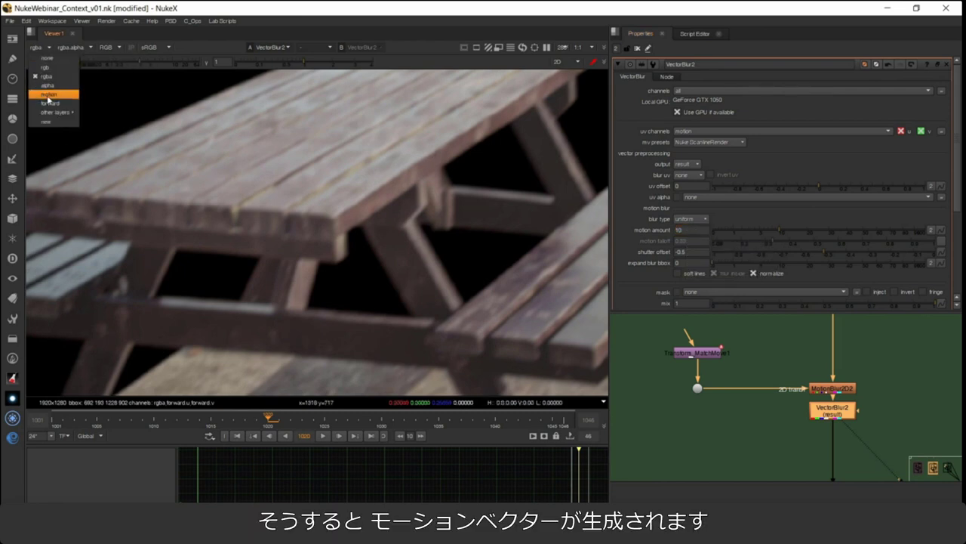
{"action": "left_click", "coordinate": [151, 116]}
{"action": "left_click", "coordinate": [683, 229]}
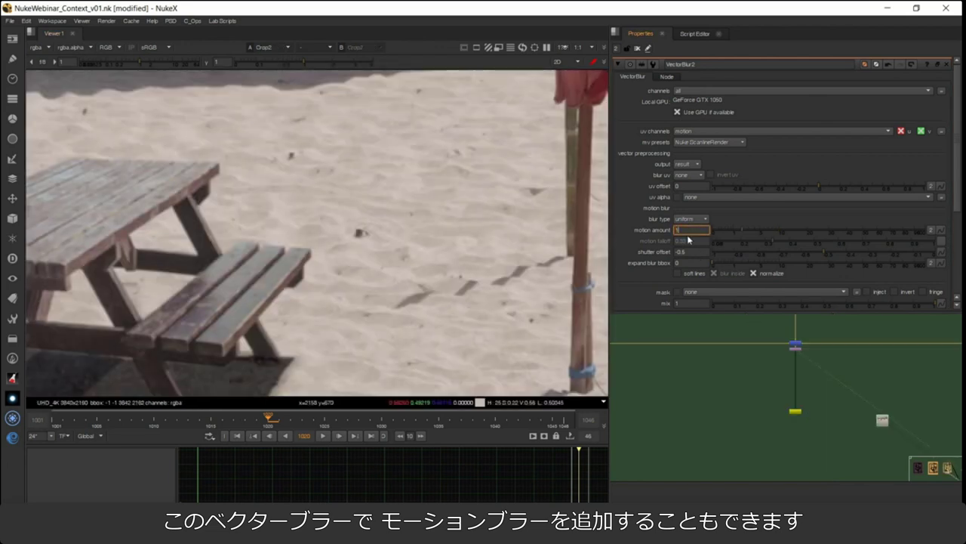
{"action": "type", "text": "20"}
{"action": "key", "text": "Return"}
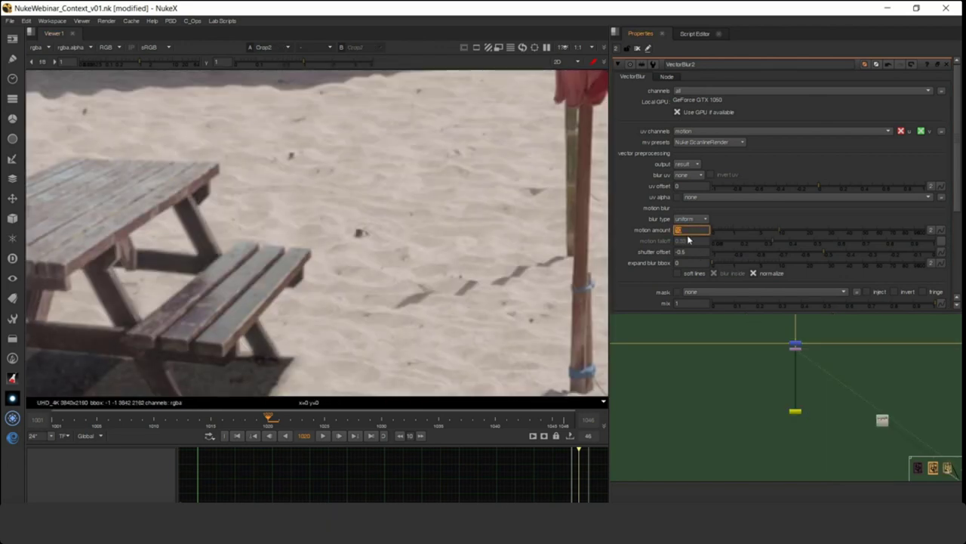
{"action": "type", "text": "5"}
{"action": "key", "text": "Return"}
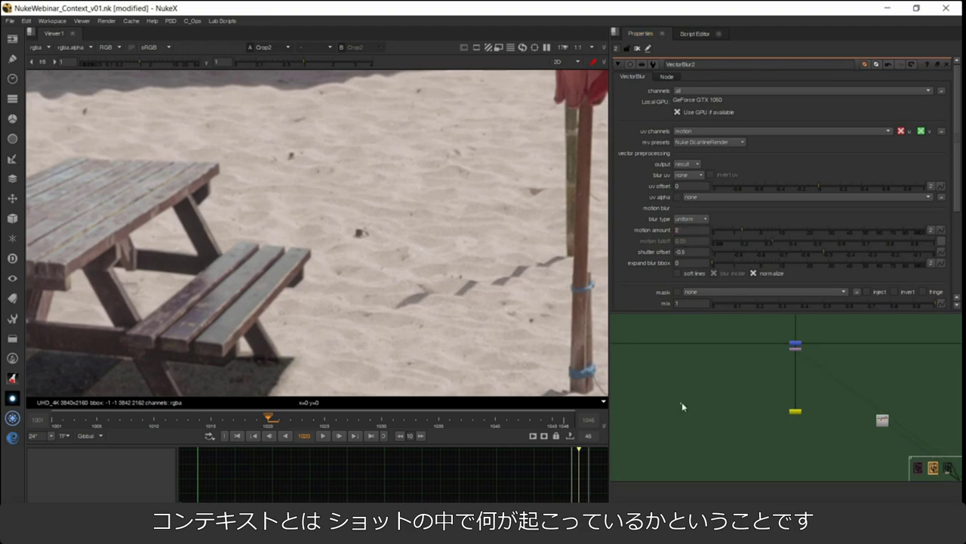
Stop the playback of the Read4 grass footage in the green screen script.
{"action": "key", "text": "f"}
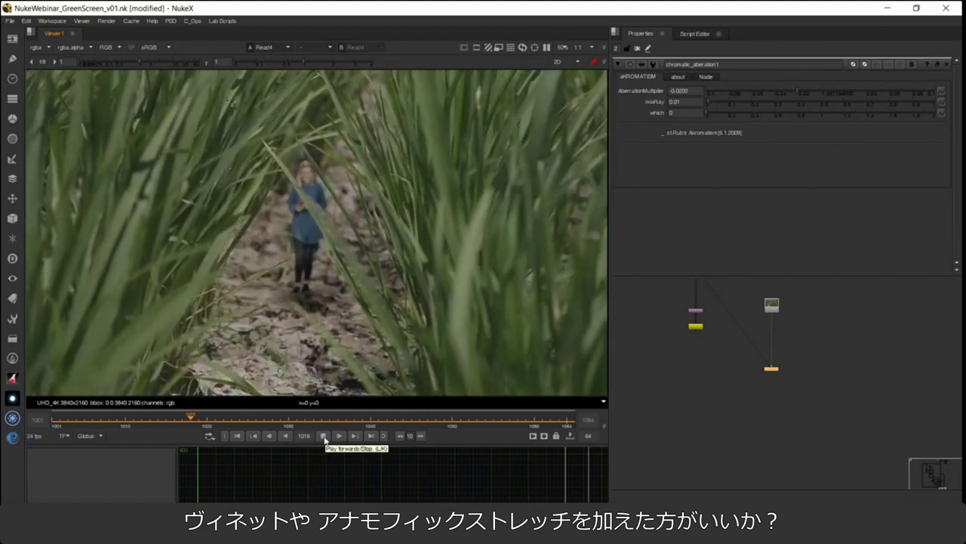
{"action": "left_click", "coordinate": [324, 437]}
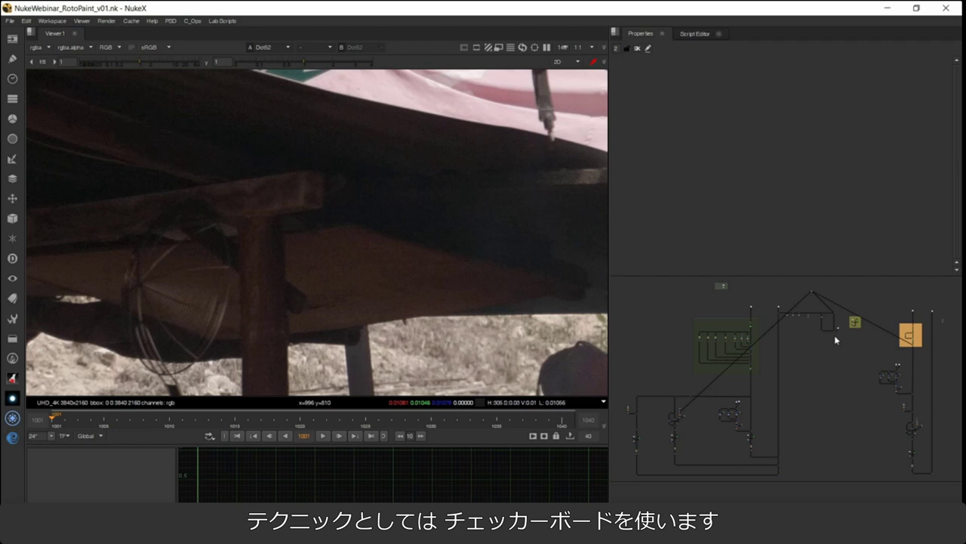
Display the CheckerBoard node's output fitted in the viewer of the roto paint script.
{"action": "scroll", "coordinate": [836, 340], "scroll_direction": "up", "scroll_amount": 10}
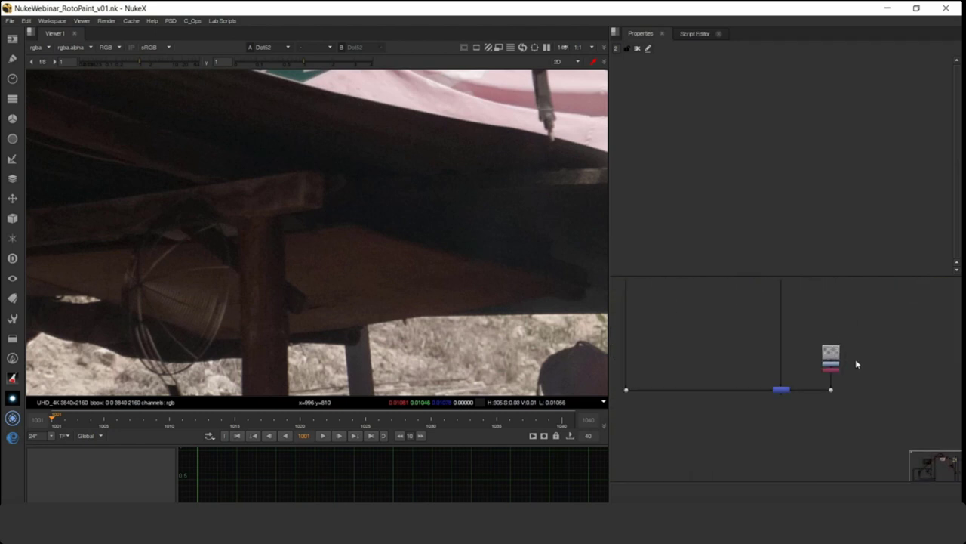
{"action": "scroll", "coordinate": [856, 364], "scroll_direction": "up", "scroll_amount": 3}
{"action": "scroll", "coordinate": [821, 338], "scroll_direction": "up", "scroll_amount": 2}
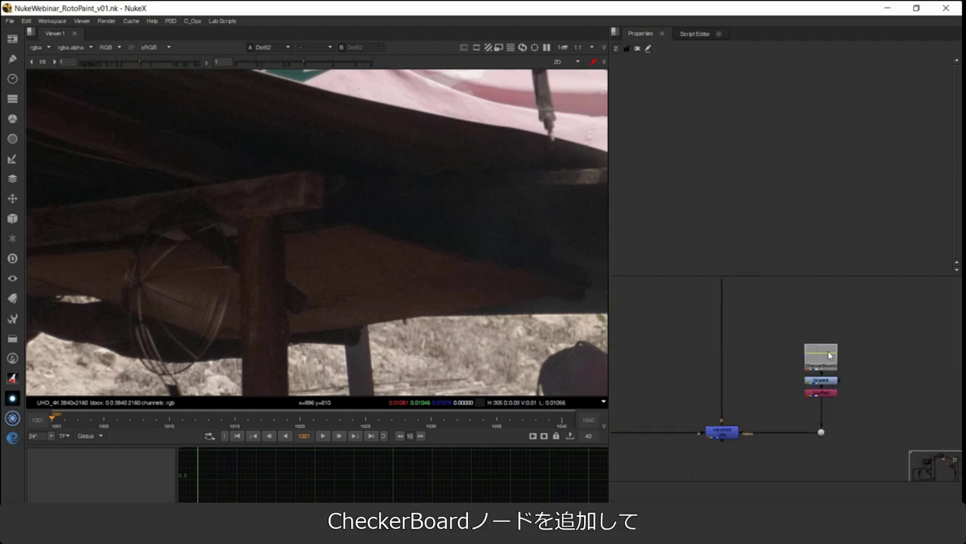
{"action": "left_click", "coordinate": [831, 354]}
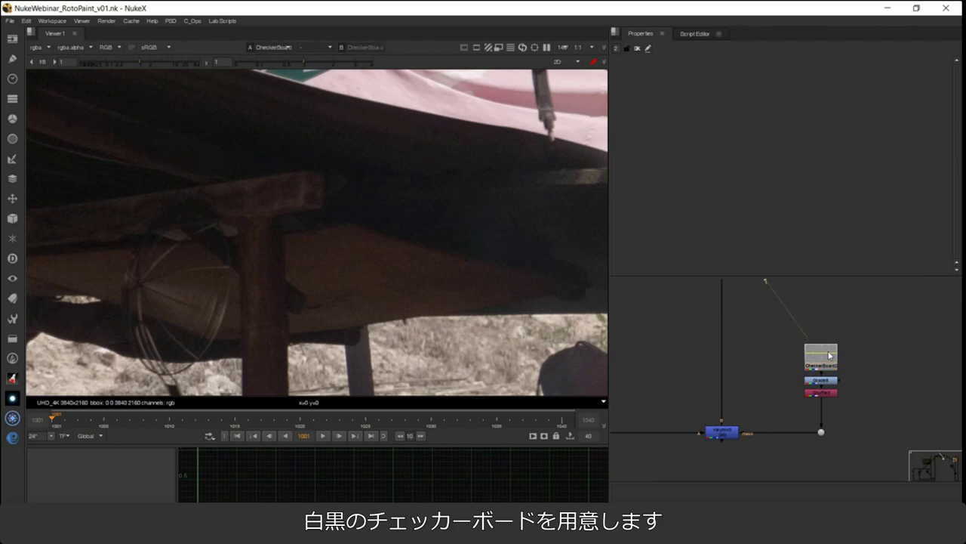
{"action": "key", "text": "1"}
{"action": "key", "text": "f"}
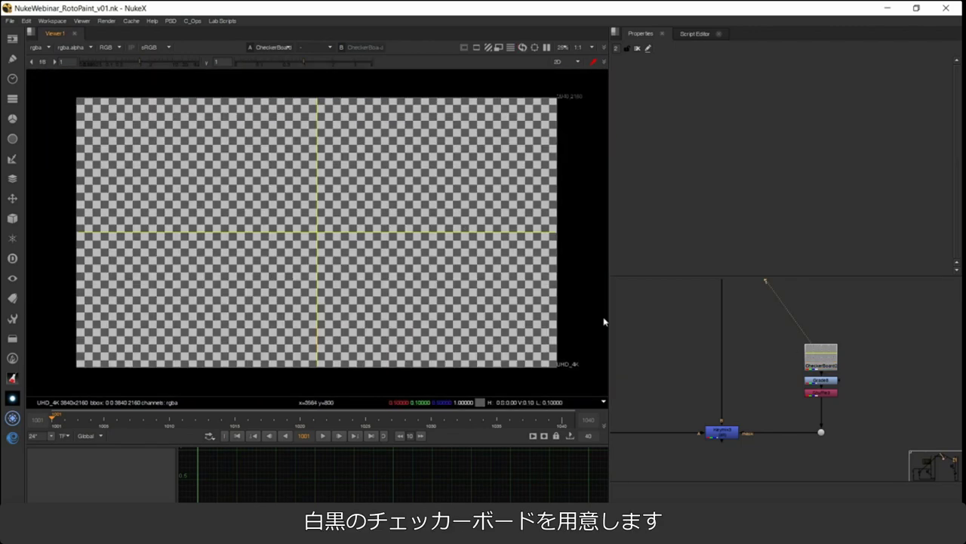
View the outputs of Grade8 and the Shuffle3 node below it, and open the Grade8 settings.
{"action": "left_click", "coordinate": [824, 380]}
{"action": "key", "text": "1"}
{"action": "double_click", "coordinate": [828, 380]}
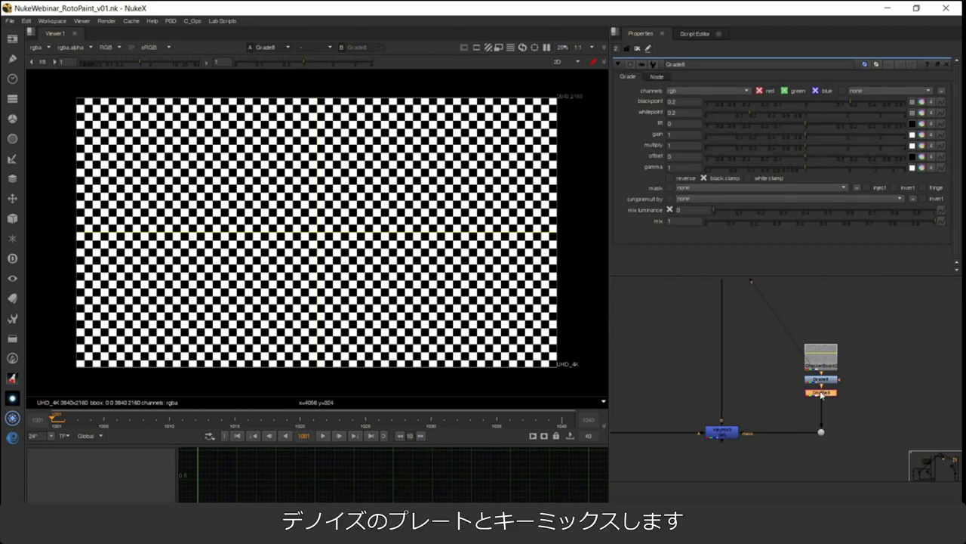
{"action": "left_click", "coordinate": [821, 393]}
{"action": "key", "text": "1"}
{"action": "key", "text": "a"}
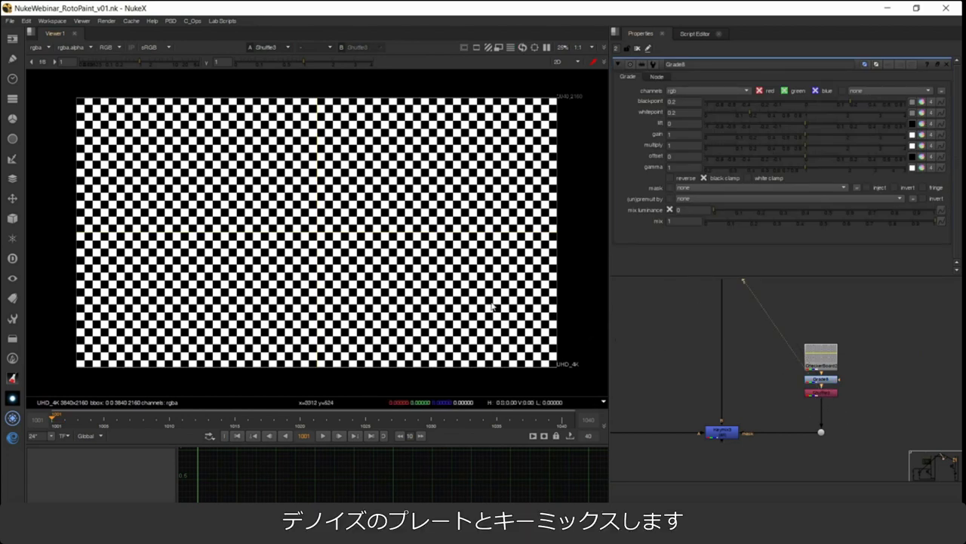
View the Keymix3 output and magnify the dark area under the awning to compare the grain.
{"action": "left_click", "coordinate": [722, 431]}
{"action": "key", "text": "1"}
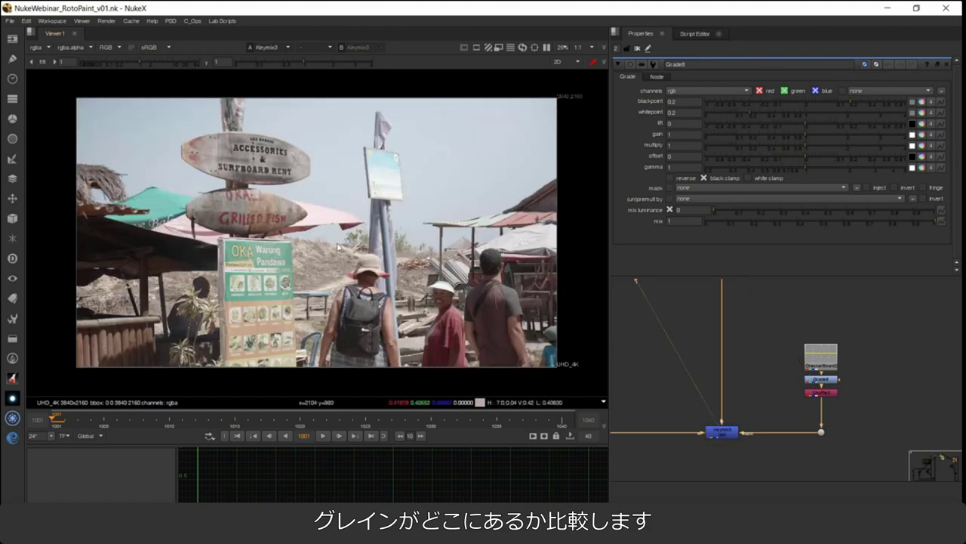
{"action": "scroll", "coordinate": [338, 246], "scroll_direction": "up", "scroll_amount": 10}
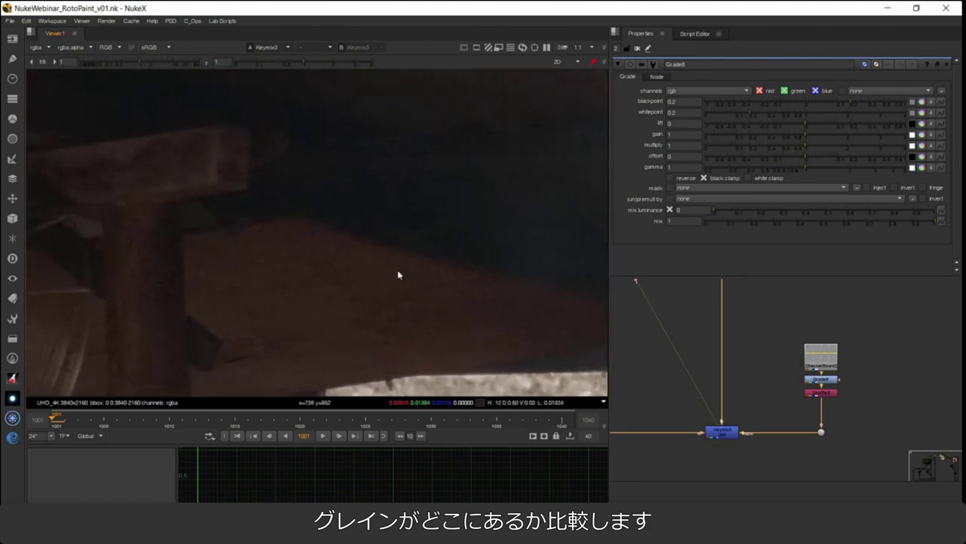
{"action": "scroll", "coordinate": [398, 275], "scroll_direction": "down", "scroll_amount": 2}
{"action": "scroll", "coordinate": [740, 377], "scroll_direction": "down", "scroll_amount": 2}
Open the Grain2_6 settings and examine the red channel of the dark wooden area under the awning.
{"action": "left_click_drag", "start_coordinate": [740, 377], "coordinate": [839, 414]}
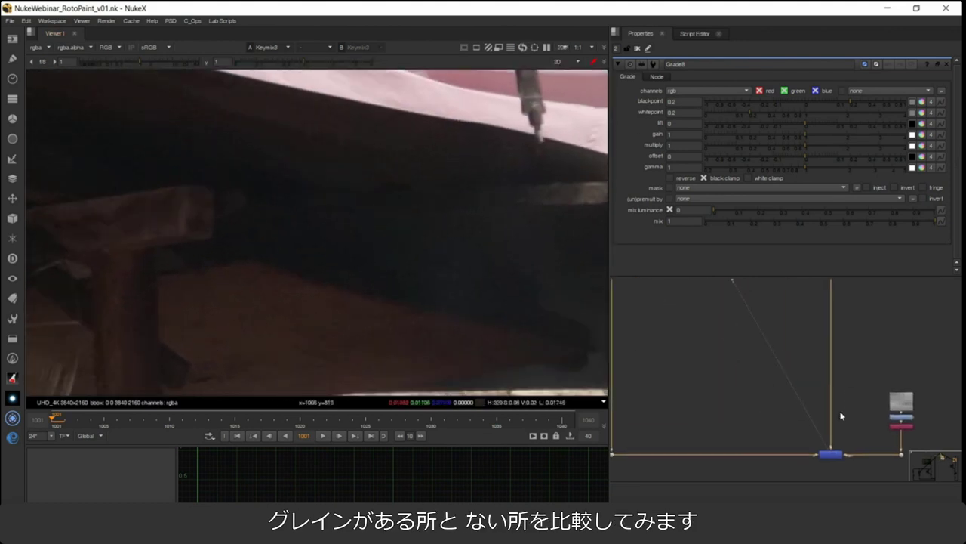
{"action": "scroll", "coordinate": [754, 404], "scroll_direction": "down", "scroll_amount": 3}
{"action": "scroll", "coordinate": [717, 382], "scroll_direction": "up", "scroll_amount": 1}
{"action": "left_click_drag", "start_coordinate": [658, 296], "coordinate": [719, 344]}
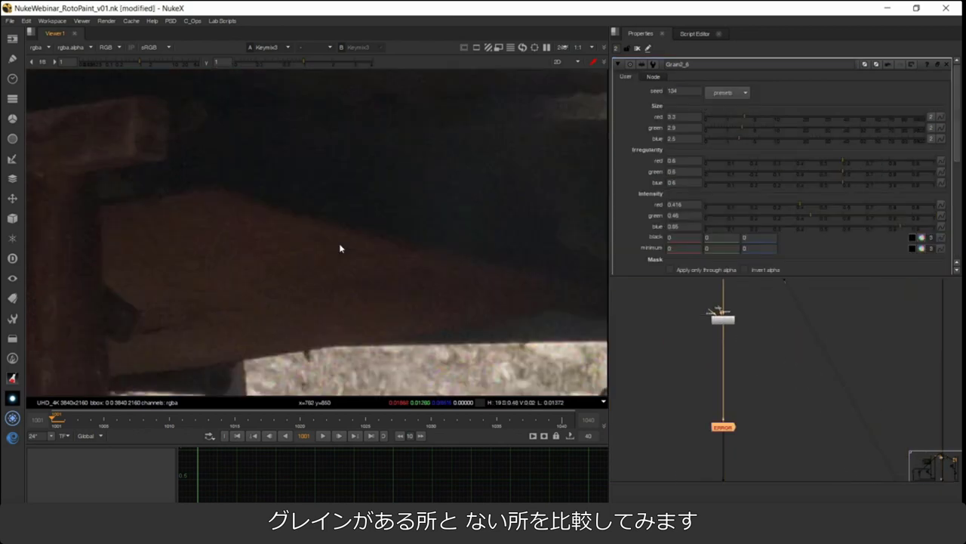
{"action": "key", "text": "r"}
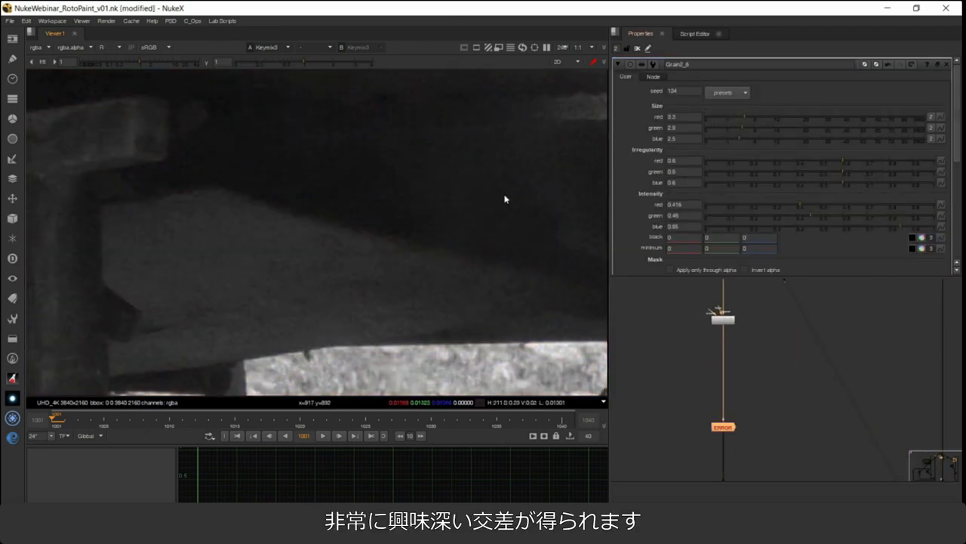
{"action": "left_click_drag", "start_coordinate": [401, 217], "coordinate": [425, 242]}
{"action": "scroll", "coordinate": [351, 284], "scroll_direction": "up", "scroll_amount": 1}
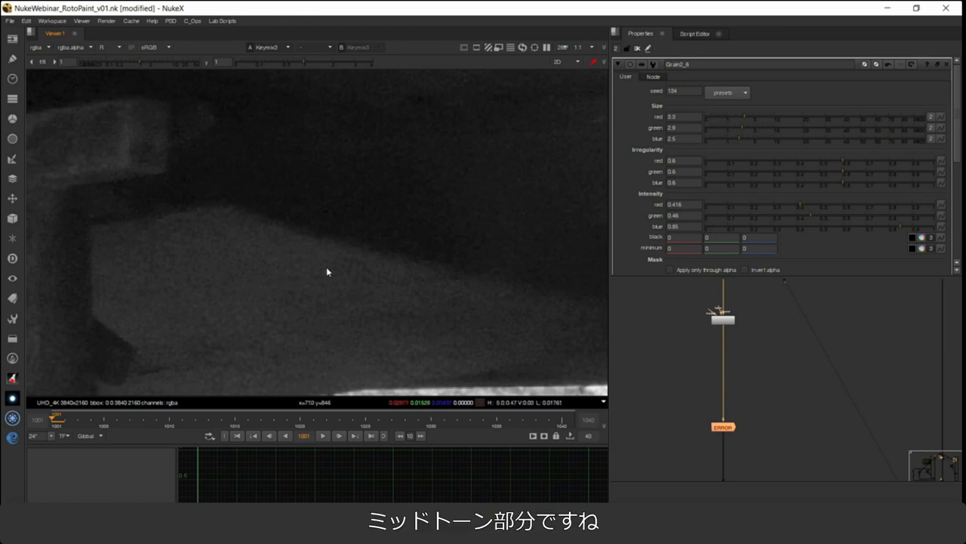
Set the Grain2_6 size to 2.3 for red and green, and its intensity to 0.516 for red and 0.45 for blue.
{"action": "left_click", "coordinate": [670, 116]}
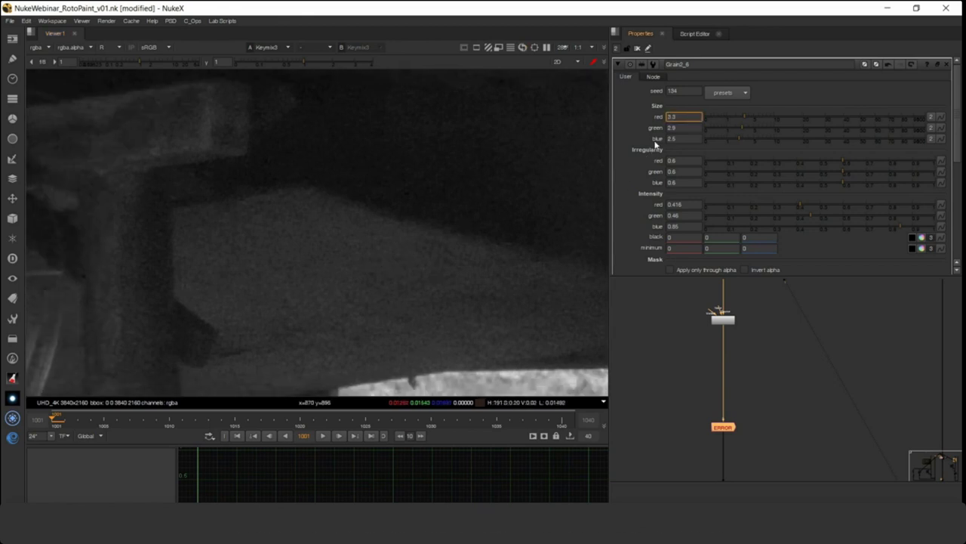
{"action": "key", "text": "Down"}
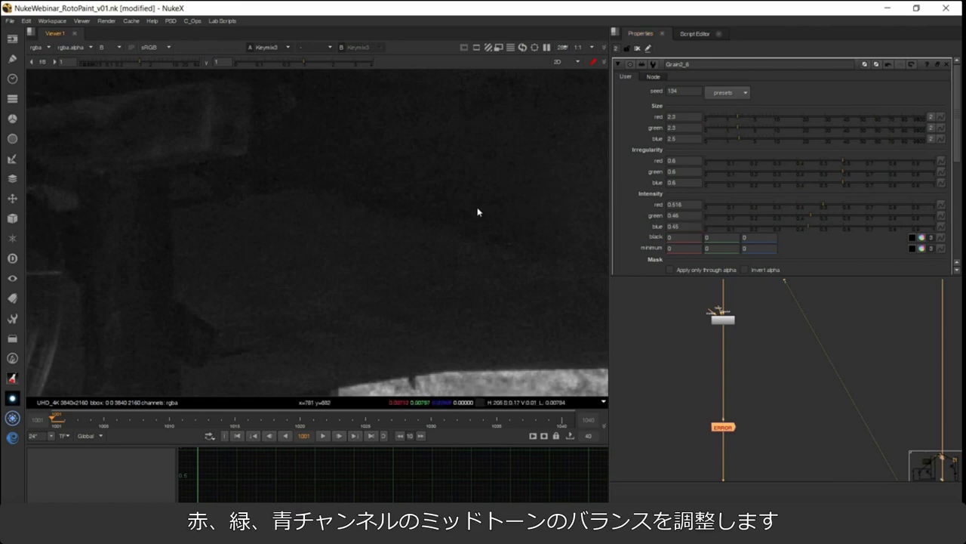
{"action": "key", "text": "b"}
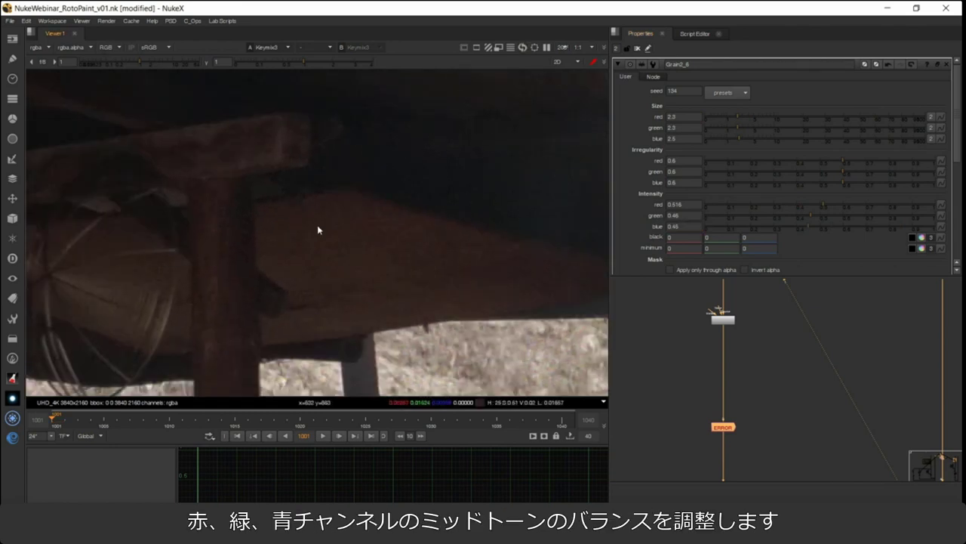
Set the Grain2_6 black value to 0.001 for red and green, judging each channel in the darkest area under the roof.
{"action": "left_click_drag", "start_coordinate": [219, 228], "coordinate": [604, 205]}
{"action": "scroll", "coordinate": [514, 193], "scroll_direction": "down", "scroll_amount": 1}
{"action": "scroll", "coordinate": [388, 183], "scroll_direction": "up", "scroll_amount": 2}
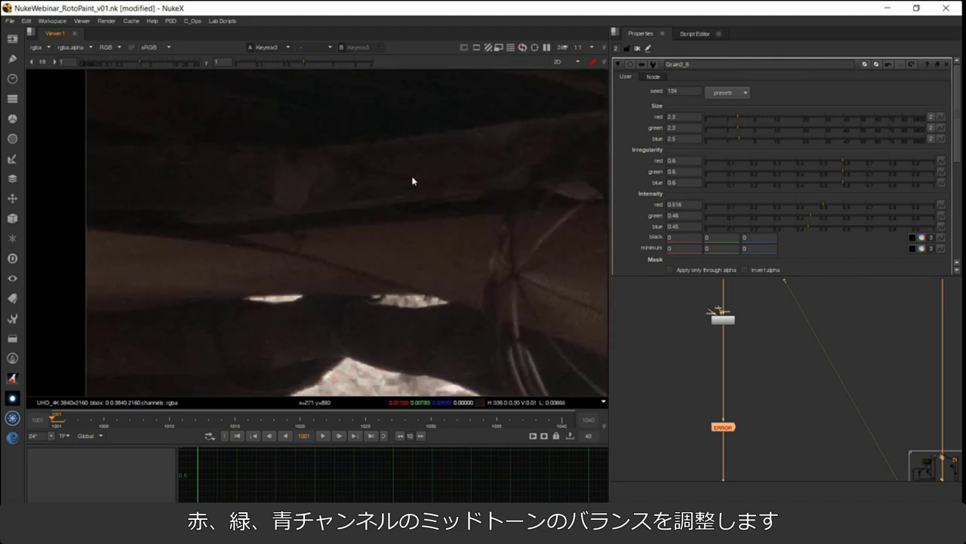
{"action": "key", "text": "r"}
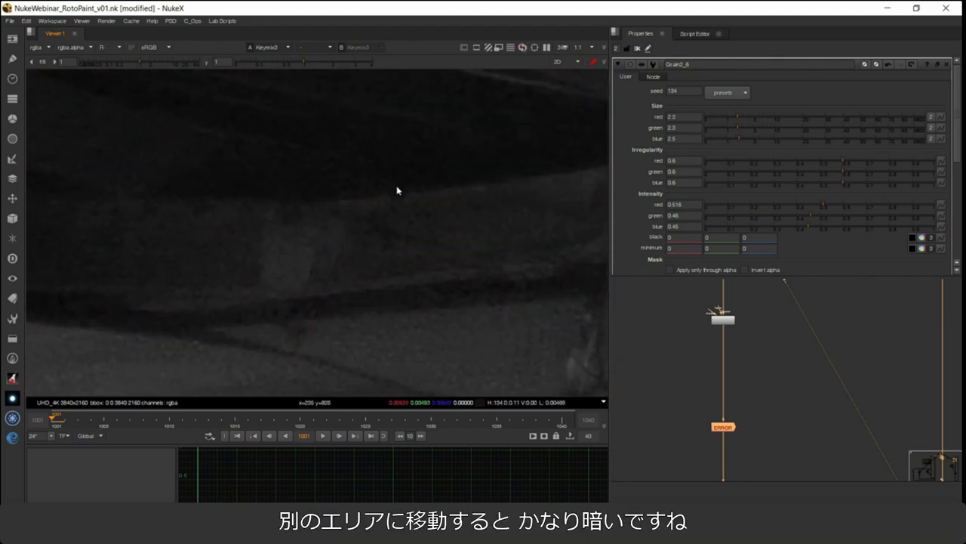
{"action": "scroll", "coordinate": [354, 207], "scroll_direction": "down", "scroll_amount": 3}
{"action": "scroll", "coordinate": [352, 204], "scroll_direction": "up", "scroll_amount": 2}
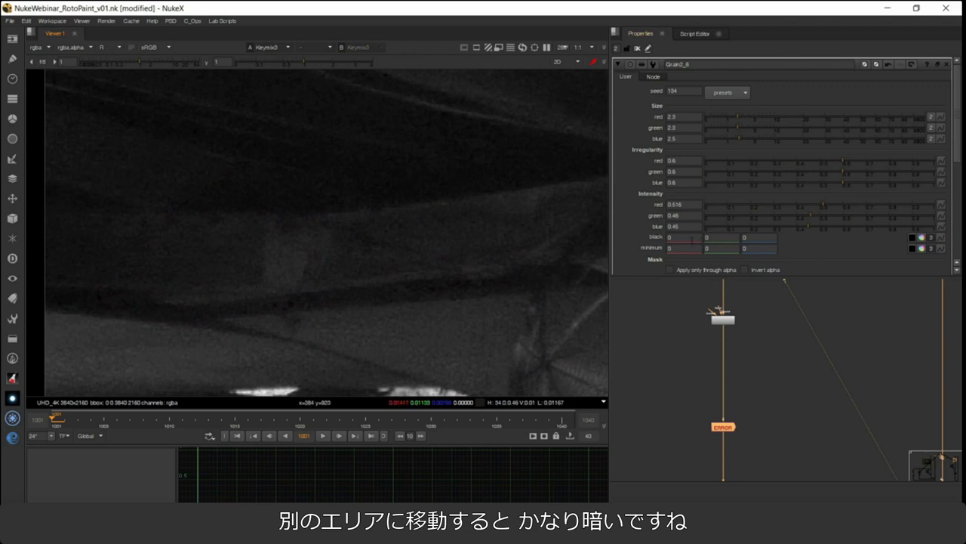
{"action": "left_click", "coordinate": [690, 239]}
{"action": "key", "text": "Up"}
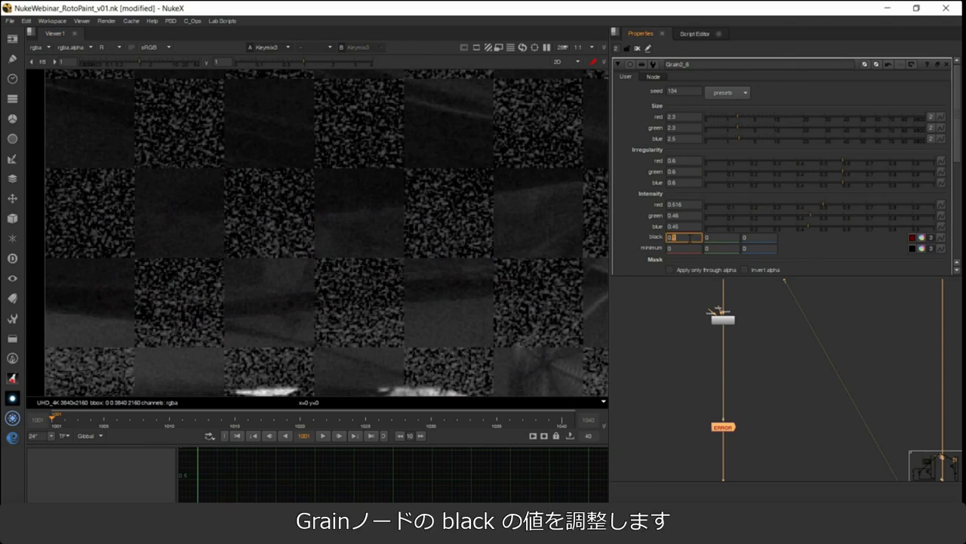
{"action": "key", "text": "Down"}
{"action": "key", "text": "Right"}
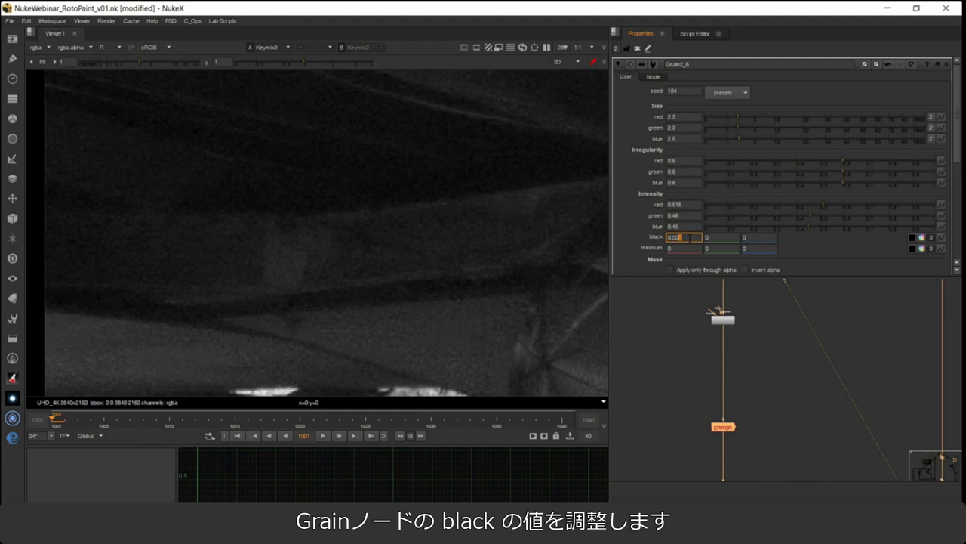
{"action": "key", "text": "g"}
{"action": "left_click_drag", "start_coordinate": [433, 198], "coordinate": [400, 188]}
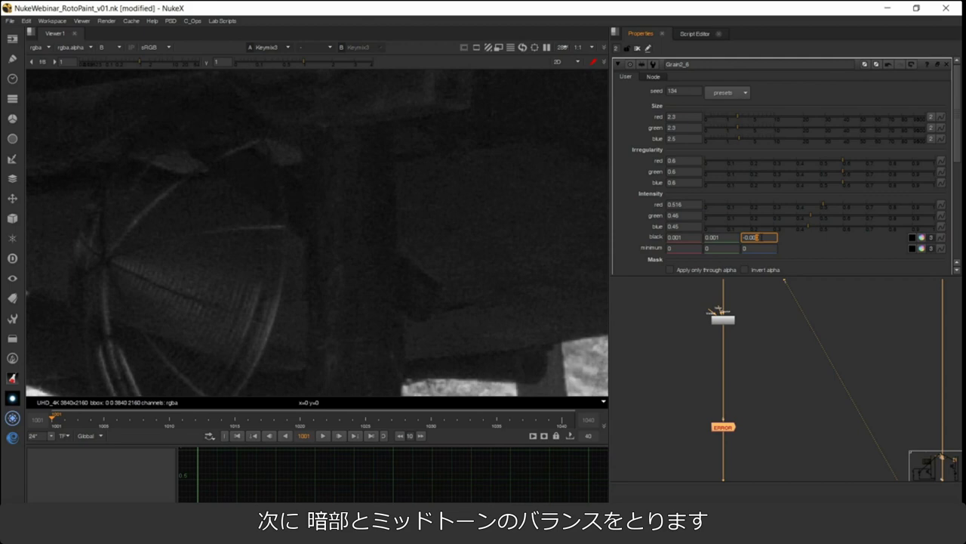
Insert a luminance Keyer above Grain2_6 and make the grain apply only through the alpha.
{"action": "scroll", "coordinate": [484, 228], "scroll_direction": "down", "scroll_amount": 5}
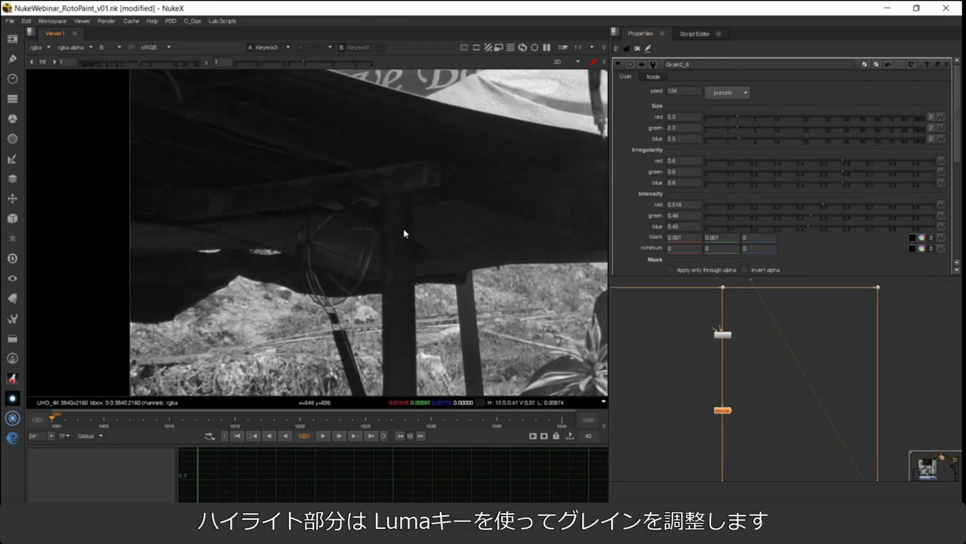
{"action": "left_click_drag", "start_coordinate": [508, 220], "coordinate": [416, 305]}
{"action": "scroll", "coordinate": [349, 218], "scroll_direction": "up", "scroll_amount": 2}
{"action": "left_click_drag", "start_coordinate": [349, 218], "coordinate": [344, 295]}
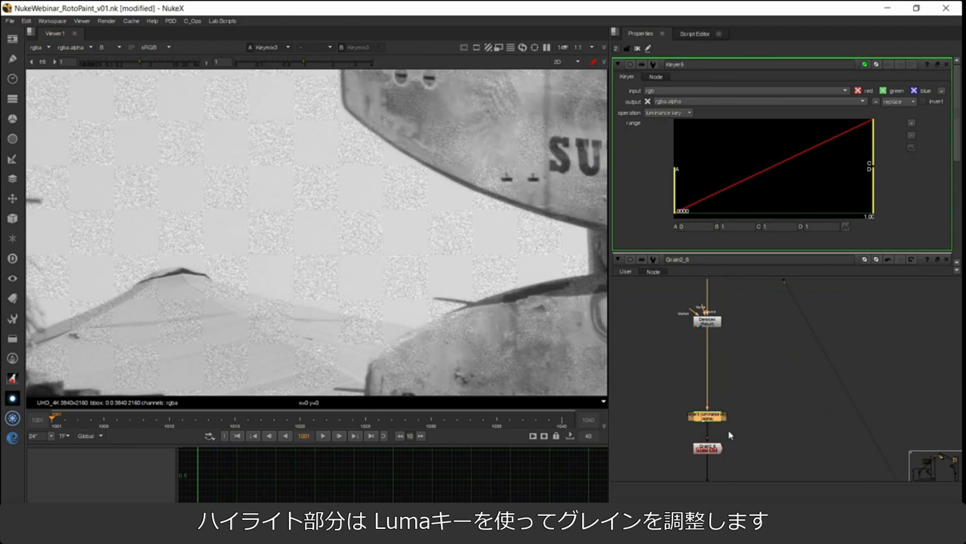
{"action": "scroll", "coordinate": [734, 436], "scroll_direction": "up", "scroll_amount": 1}
{"action": "left_click_drag", "start_coordinate": [720, 463], "coordinate": [734, 408]}
{"action": "scroll", "coordinate": [734, 408], "scroll_direction": "up", "scroll_amount": 3}
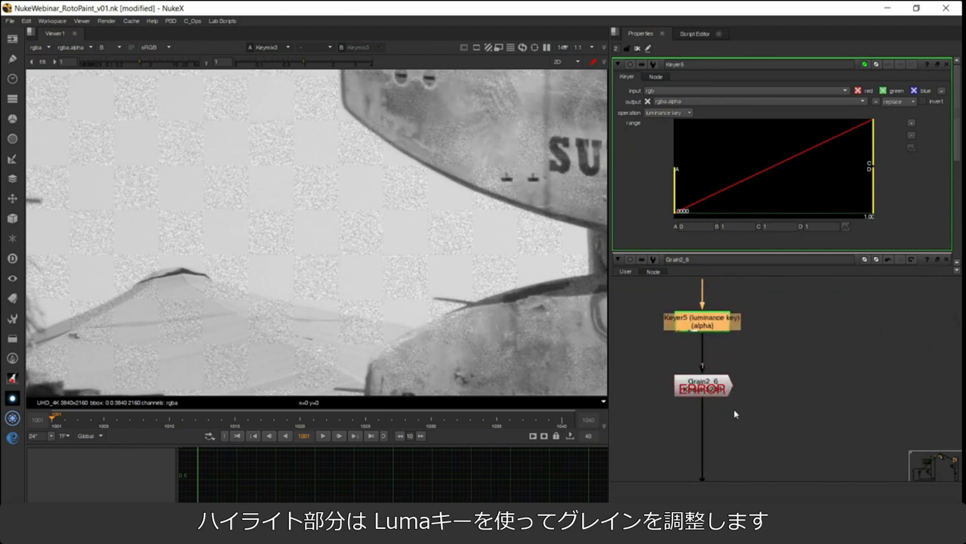
{"action": "double_click", "coordinate": [711, 388]}
{"action": "left_click", "coordinate": [670, 270]}
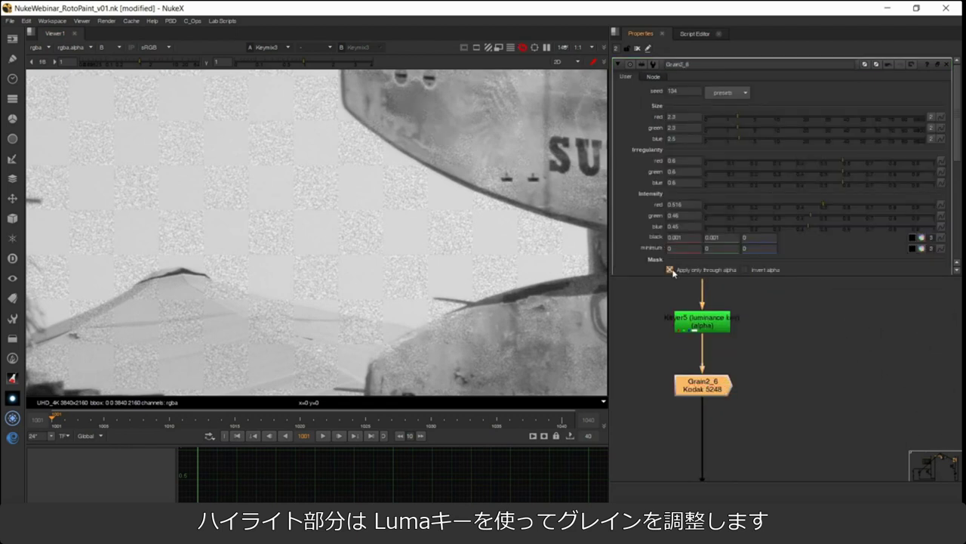
Set point B of the Keyer5 luminance range to about 0.498 and check the grain on the sky and painted signs.
{"action": "double_click", "coordinate": [698, 320]}
{"action": "left_click_drag", "start_coordinate": [874, 149], "coordinate": [816, 159]}
{"action": "scroll", "coordinate": [327, 257], "scroll_direction": "down", "scroll_amount": 2}
{"action": "left_click_drag", "start_coordinate": [328, 258], "coordinate": [244, 213]}
{"action": "scroll", "coordinate": [425, 272], "scroll_direction": "up", "scroll_amount": 3}
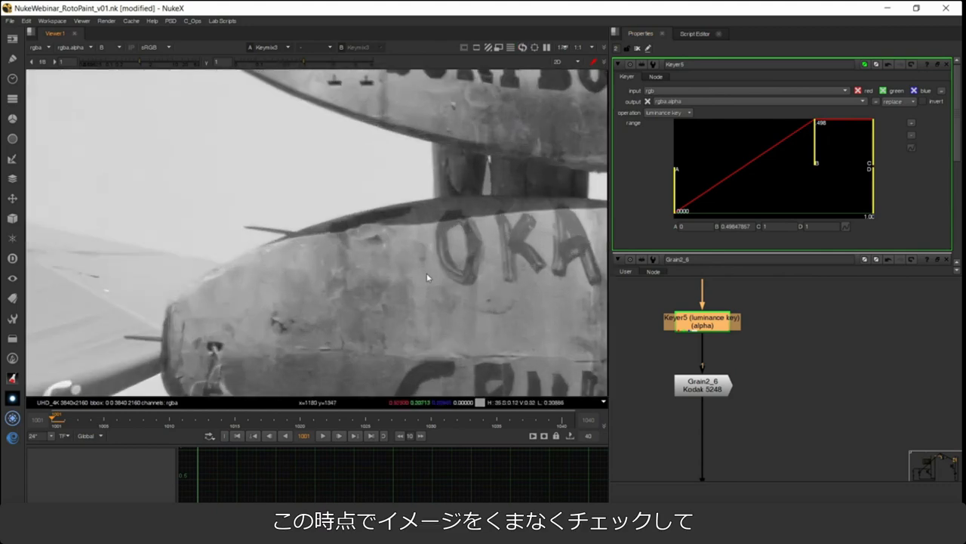
{"action": "left_click_drag", "start_coordinate": [426, 272], "coordinate": [386, 136]}
{"action": "scroll", "coordinate": [487, 232], "scroll_direction": "up", "scroll_amount": 2}
{"action": "left_click_drag", "start_coordinate": [487, 232], "coordinate": [405, 217]}
{"action": "scroll", "coordinate": [329, 222], "scroll_direction": "down", "scroll_amount": 2}
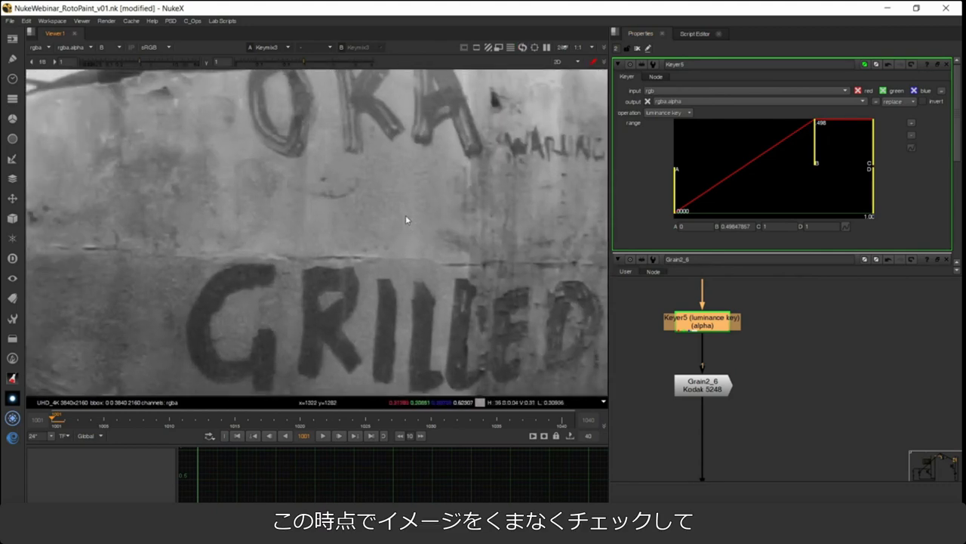
{"action": "left_click_drag", "start_coordinate": [501, 192], "coordinate": [500, 216]}
Set point B of the Keyer5 range to about 0.367 and check the grain across the sign and the dark awning area.
{"action": "left_click_drag", "start_coordinate": [820, 145], "coordinate": [795, 163]}
{"action": "left_click_drag", "start_coordinate": [239, 281], "coordinate": [393, 146]}
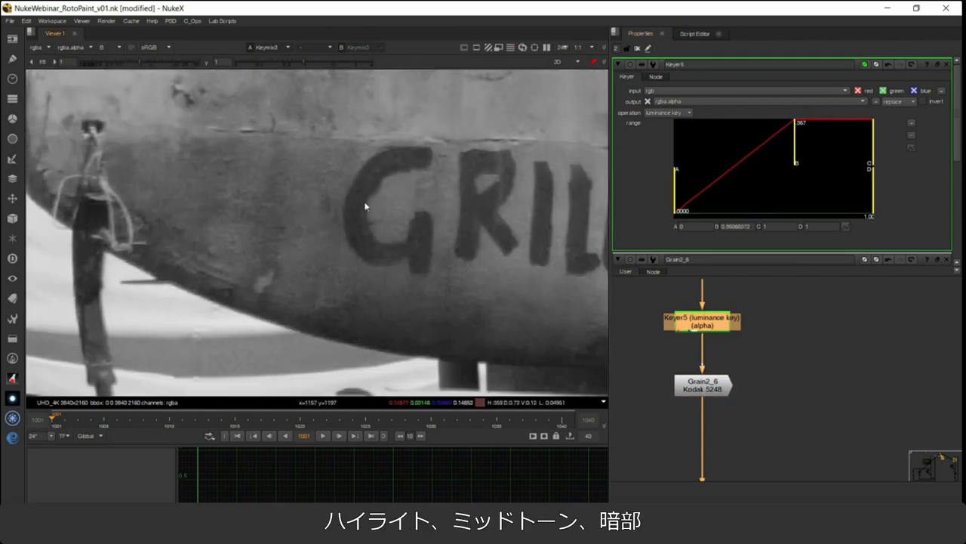
{"action": "scroll", "coordinate": [367, 205], "scroll_direction": "down", "scroll_amount": 4}
{"action": "left_click_drag", "start_coordinate": [281, 277], "coordinate": [382, 142]}
{"action": "scroll", "coordinate": [330, 163], "scroll_direction": "up", "scroll_amount": 3}
{"action": "left_click_drag", "start_coordinate": [219, 214], "coordinate": [304, 173]}
{"action": "scroll", "coordinate": [331, 162], "scroll_direction": "down", "scroll_amount": 1}
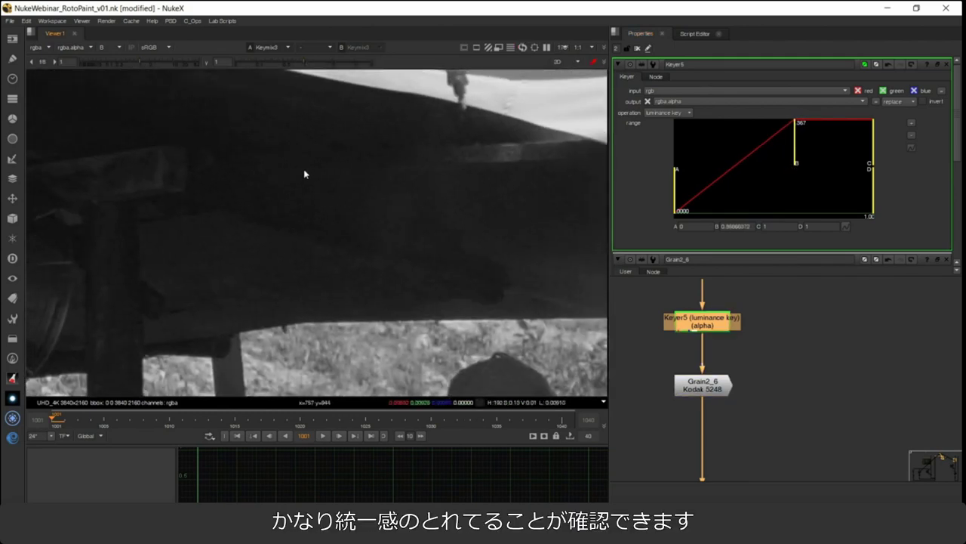
Check the grain in the individual color channels across the darkest area under the awning.
{"action": "scroll", "coordinate": [303, 173], "scroll_direction": "up", "scroll_amount": 2}
{"action": "key", "text": "r"}
{"action": "key", "text": "b"}
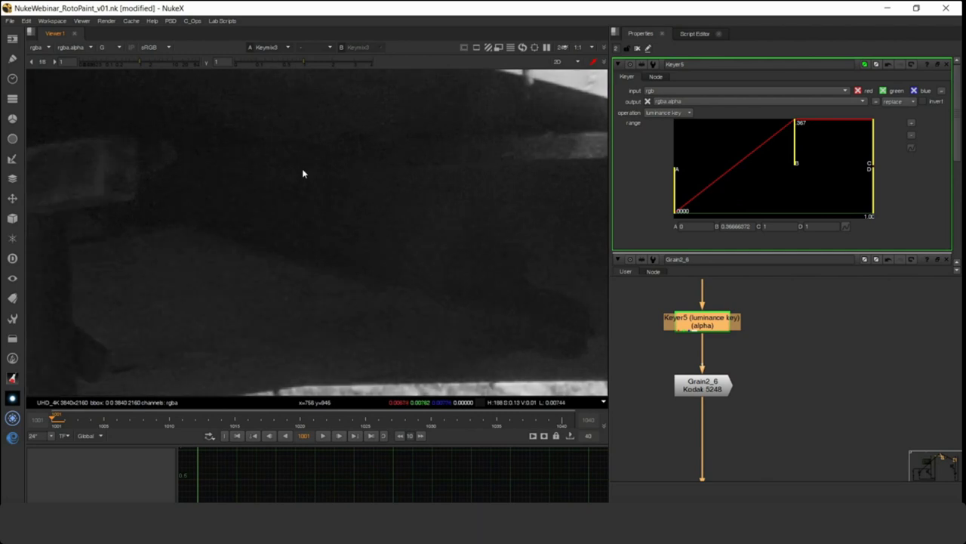
{"action": "key", "text": "g"}
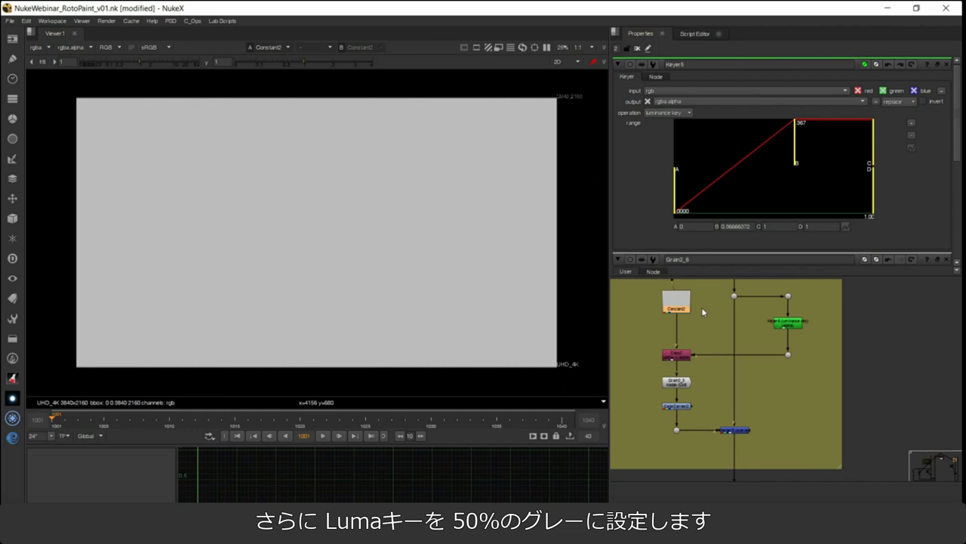
Open the gray Constant2's settings and view the alpha of the luminance Keyer6 that masks the grain.
{"action": "double_click", "coordinate": [676, 301]}
{"action": "left_click", "coordinate": [950, 190]}
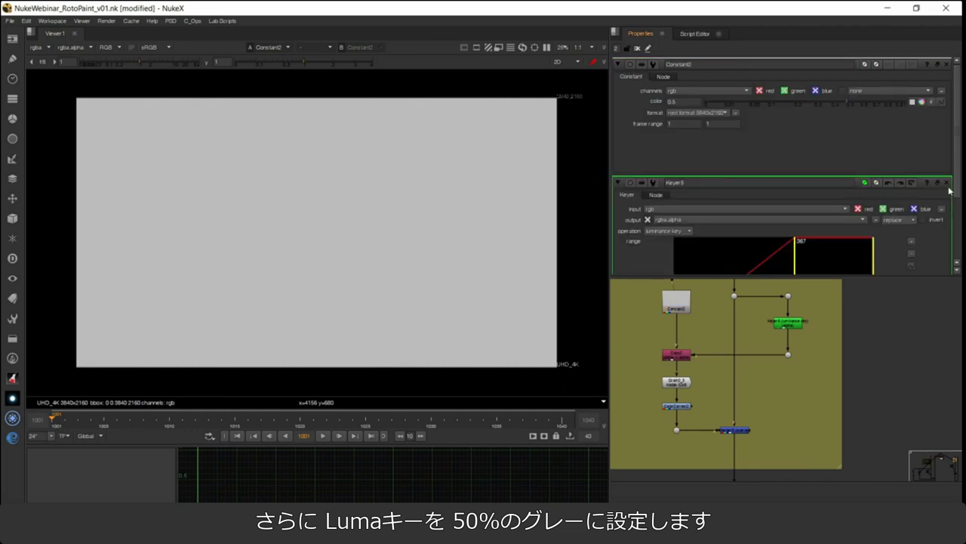
{"action": "scroll", "coordinate": [700, 362], "scroll_direction": "up", "scroll_amount": 2}
{"action": "left_click", "coordinate": [804, 315]}
{"action": "key", "text": "1"}
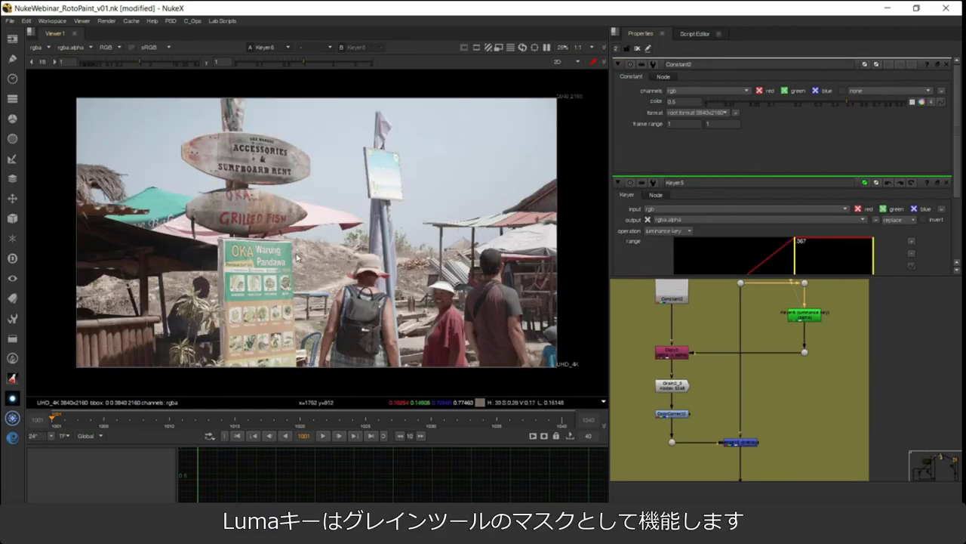
{"action": "key", "text": "a"}
View the Copy2 output and compare its alpha with its color channels.
{"action": "left_click", "coordinate": [672, 354]}
{"action": "key", "text": "1"}
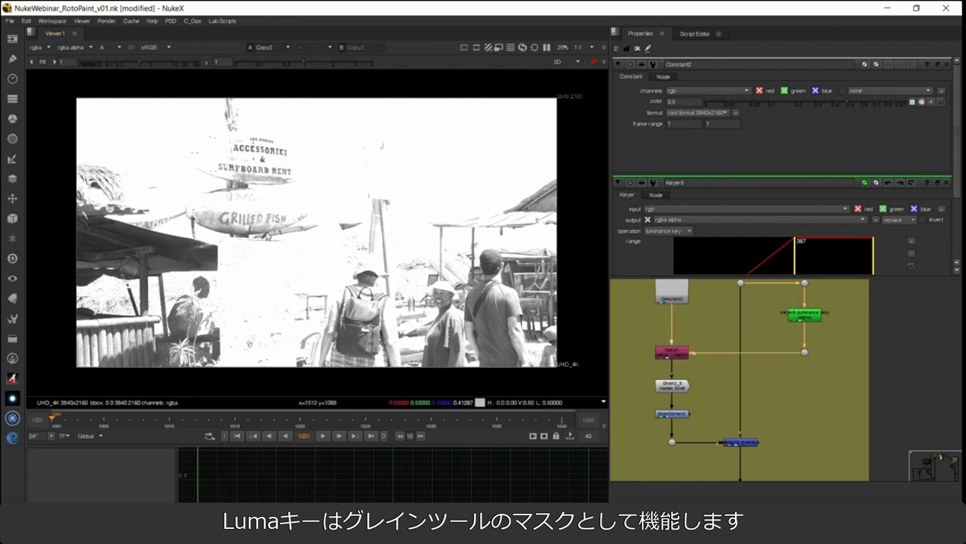
{"action": "key", "text": "a"}
{"action": "key", "text": "a"}
{"action": "key", "text": "a"}
{"action": "key", "text": "a"}
Disable the ColorCorrect under the Grain node and view the Merge15 result in color, close up on the dark awning.
{"action": "left_click", "coordinate": [674, 415]}
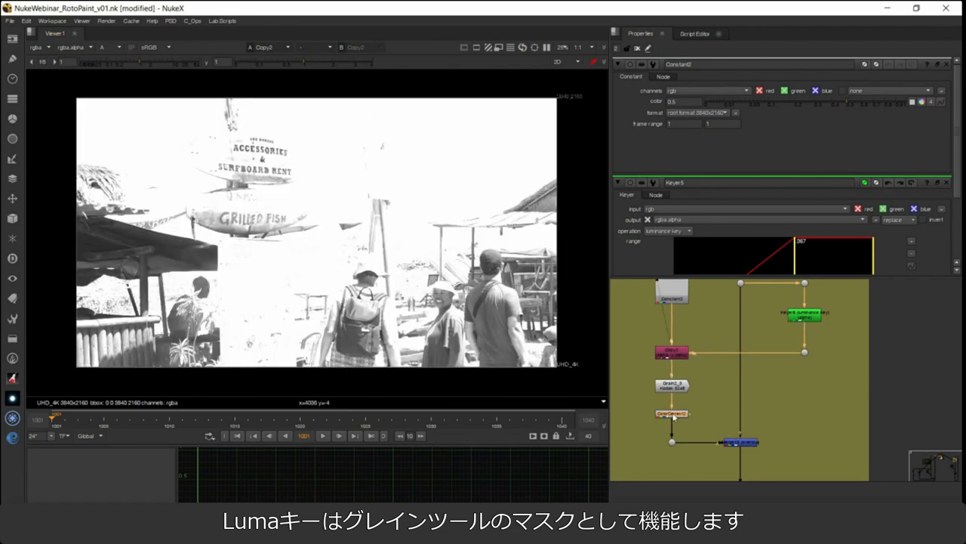
{"action": "left_click", "coordinate": [736, 441]}
{"action": "key", "text": "1"}
{"action": "key", "text": "a"}
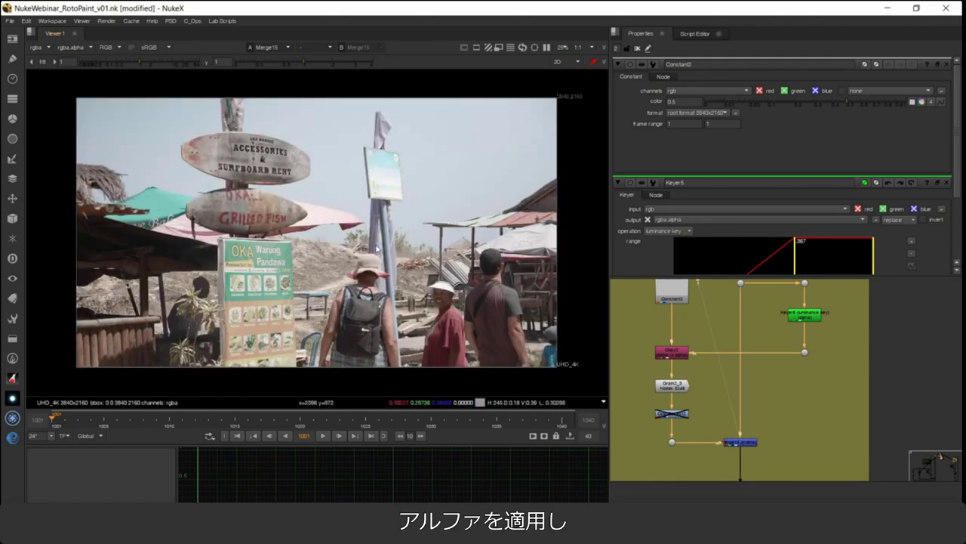
{"action": "scroll", "coordinate": [357, 244], "scroll_direction": "up", "scroll_amount": 2}
{"action": "scroll", "coordinate": [332, 244], "scroll_direction": "down", "scroll_amount": 1}
{"action": "left_click_drag", "start_coordinate": [262, 242], "coordinate": [397, 245]}
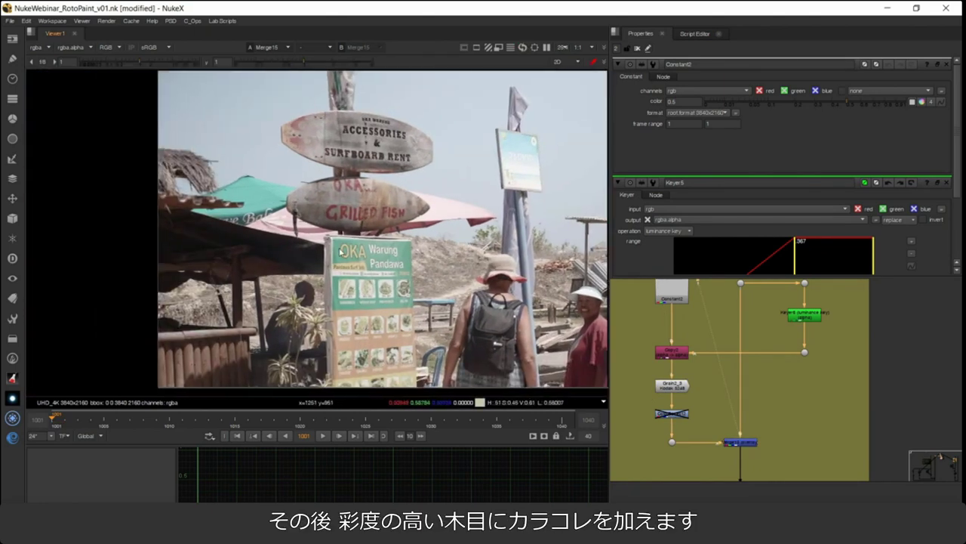
{"action": "scroll", "coordinate": [341, 250], "scroll_direction": "up", "scroll_amount": 5}
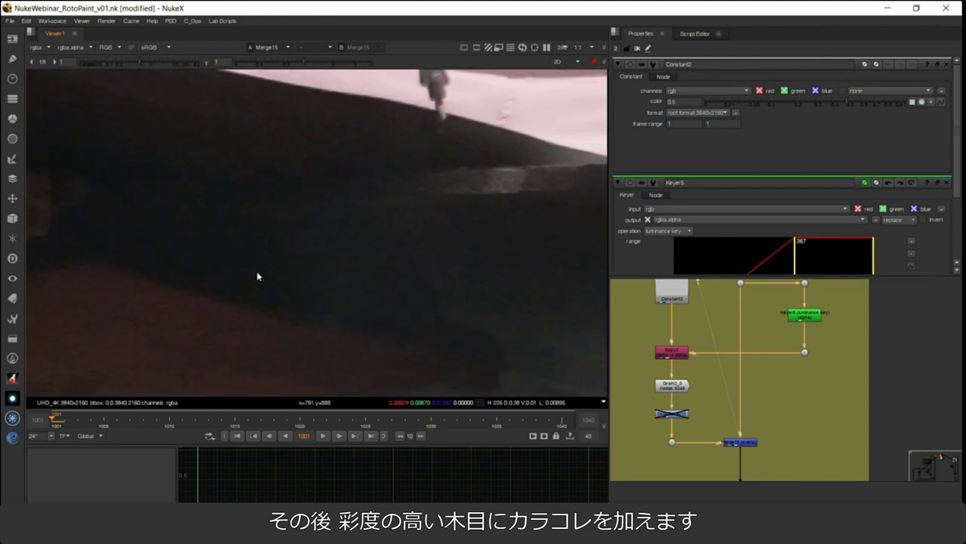
{"action": "scroll", "coordinate": [257, 276], "scroll_direction": "up", "scroll_amount": 1}
Toggle Merge15 to compare the awning with and without overlaid grain, and re-enable the ColorCorrect under the Grain node.
{"action": "left_click", "coordinate": [740, 444]}
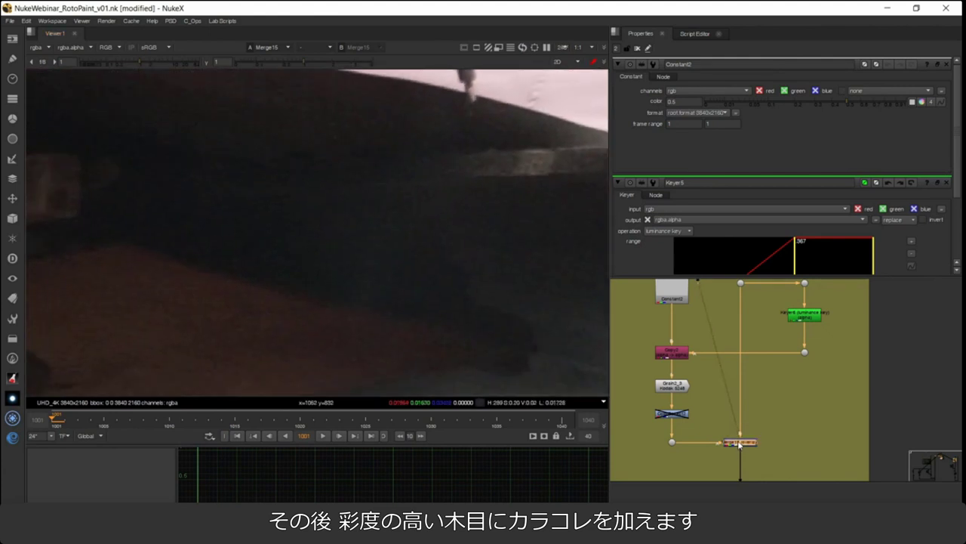
{"action": "key", "text": "d"}
{"action": "key", "text": "d"}
{"action": "scroll", "coordinate": [377, 274], "scroll_direction": "up", "scroll_amount": 2}
{"action": "key", "text": "d"}
{"action": "scroll", "coordinate": [374, 275], "scroll_direction": "down", "scroll_amount": 3}
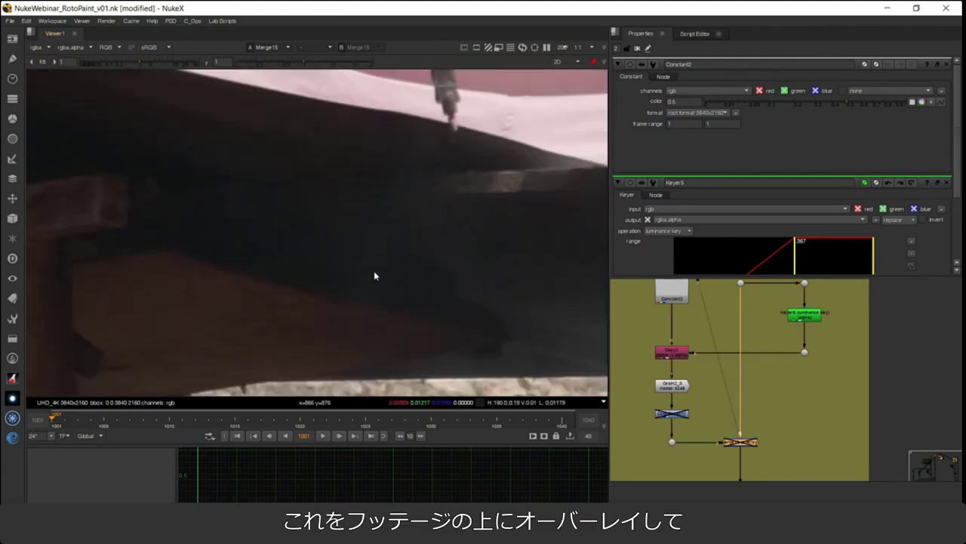
{"action": "scroll", "coordinate": [327, 263], "scroll_direction": "up", "scroll_amount": 3}
{"action": "left_click", "coordinate": [679, 414]}
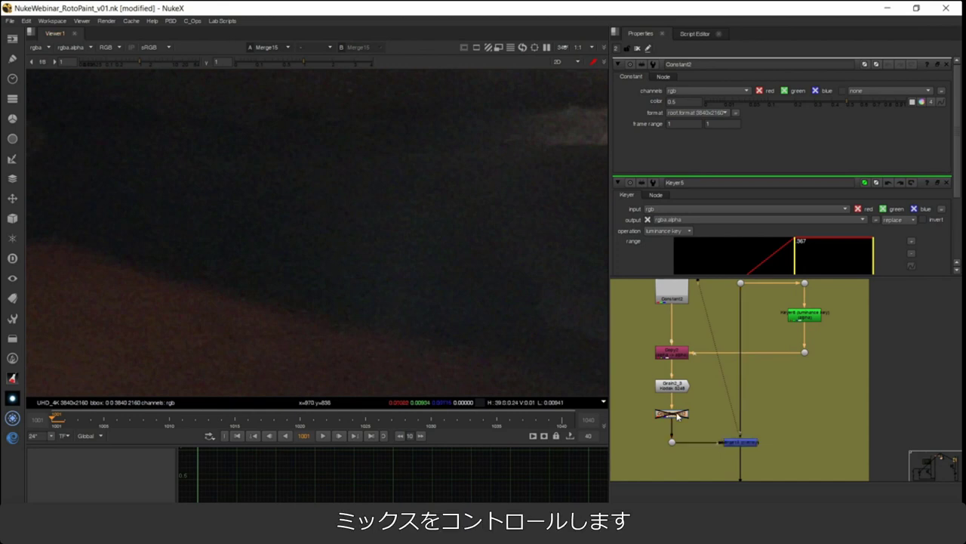
{"action": "key", "text": "d"}
View the Keymix3 checkerboard comparison and check its grain channel by channel in the dark awning area.
{"action": "scroll", "coordinate": [747, 404], "scroll_direction": "down", "scroll_amount": 4}
{"action": "left_click_drag", "start_coordinate": [889, 444], "coordinate": [820, 392]}
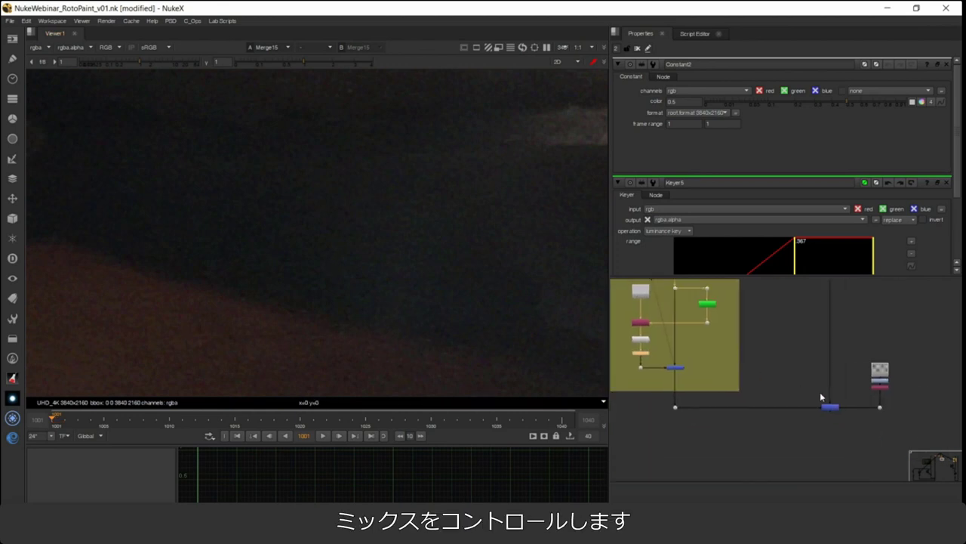
{"action": "scroll", "coordinate": [820, 391], "scroll_direction": "up", "scroll_amount": 2}
{"action": "left_click", "coordinate": [835, 415]}
{"action": "scroll", "coordinate": [361, 226], "scroll_direction": "down", "scroll_amount": 3}
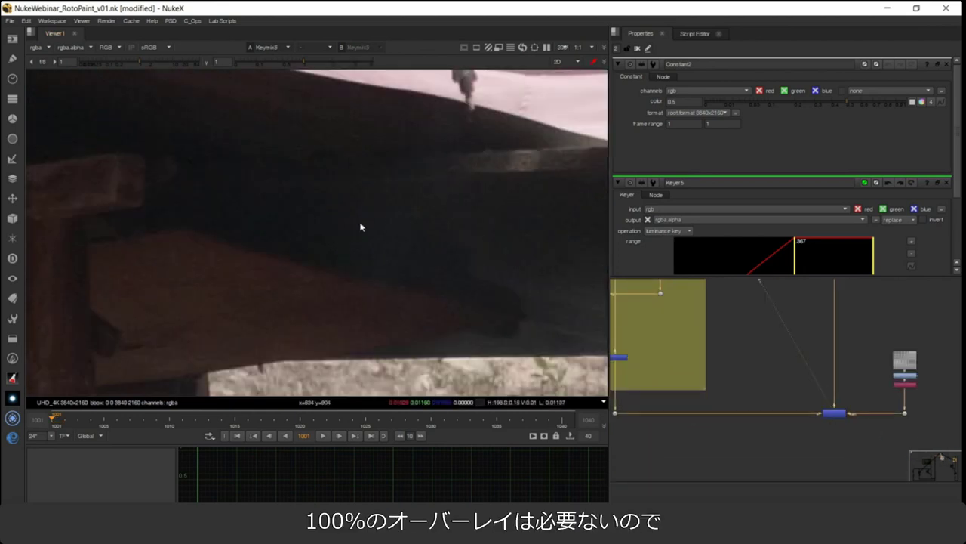
{"action": "key", "text": "b"}
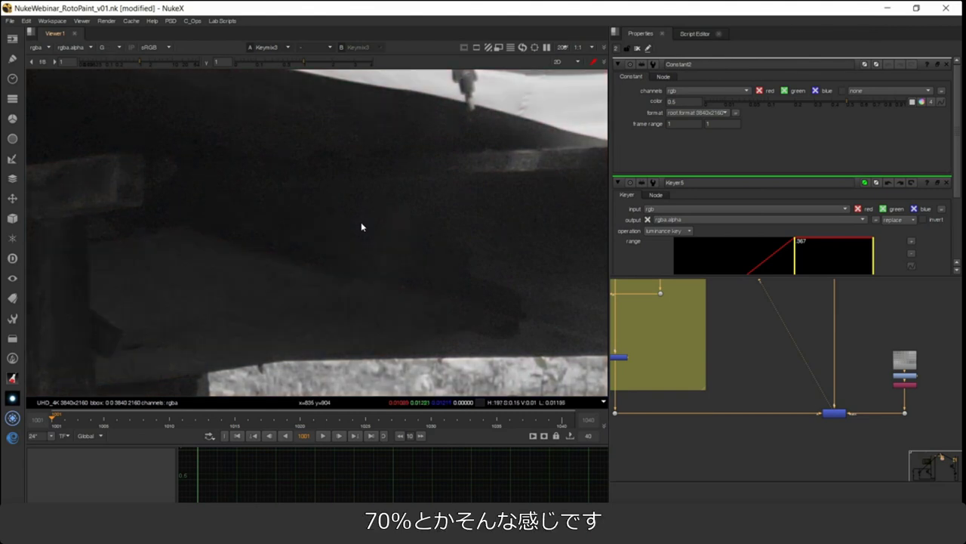
{"action": "key", "text": "b"}
{"action": "key", "text": "b"}
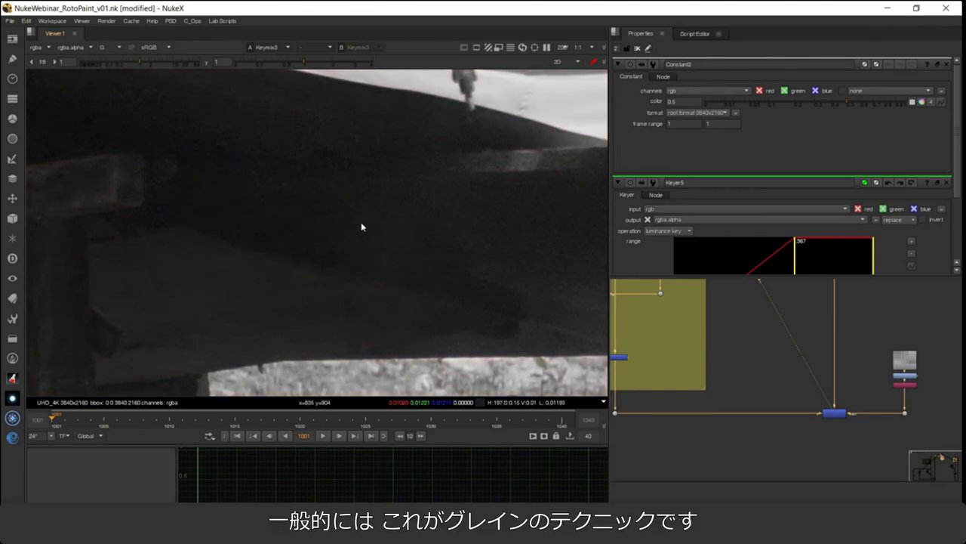
{"action": "key", "text": "r"}
{"action": "key", "text": "r"}
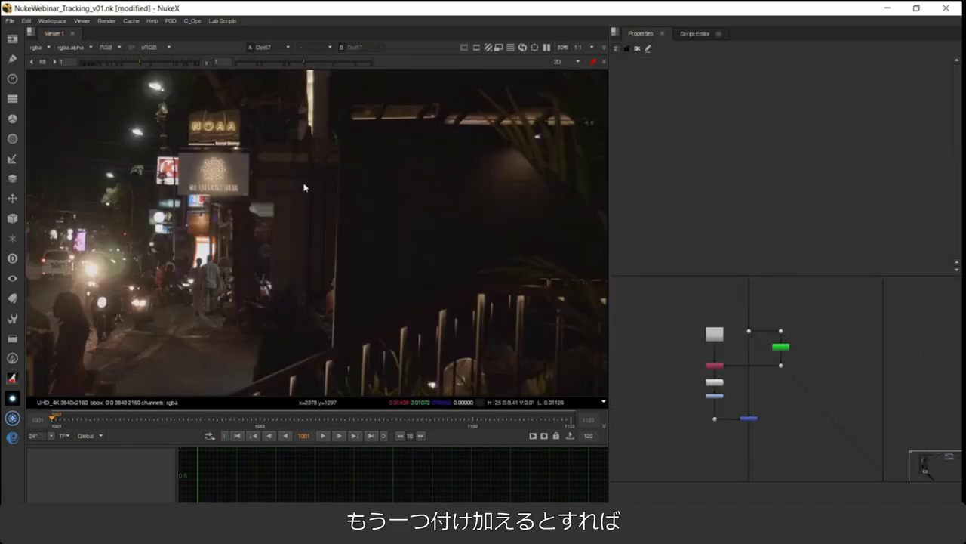
View Merge16 in the night street tracking script and toggle it to compare the plate with and without added grain.
{"action": "scroll", "coordinate": [305, 183], "scroll_direction": "up", "scroll_amount": 1}
{"action": "scroll", "coordinate": [780, 404], "scroll_direction": "up", "scroll_amount": 4}
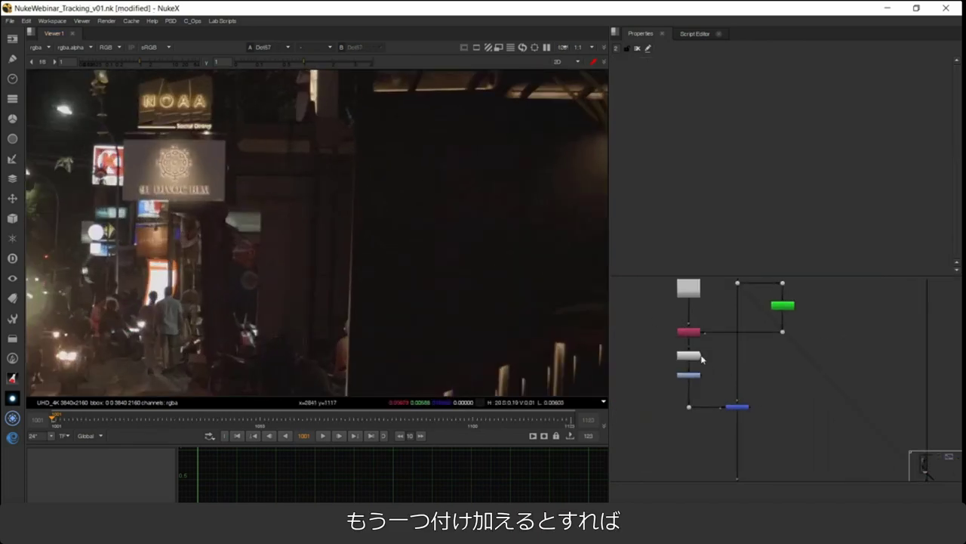
{"action": "left_click", "coordinate": [769, 444]}
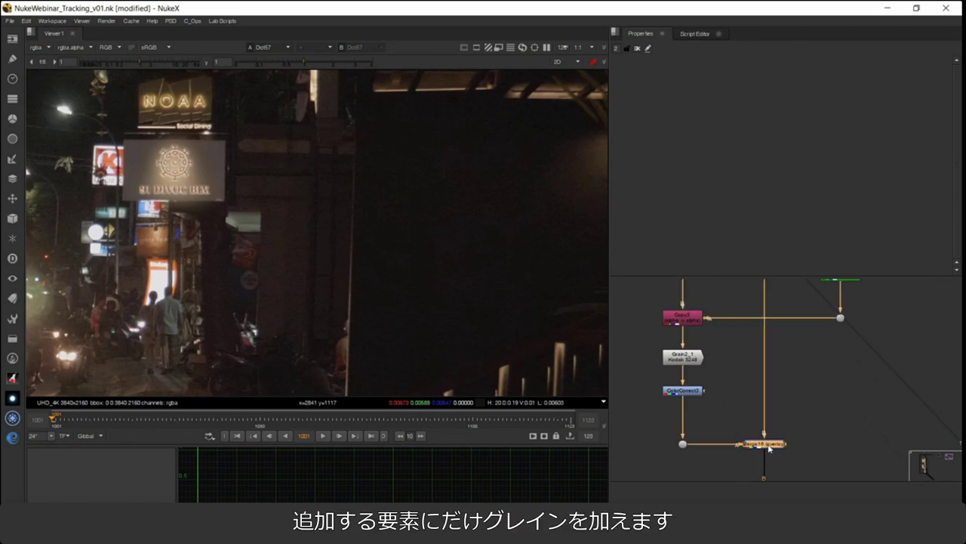
{"action": "key", "text": "1"}
{"action": "left_click", "coordinate": [769, 446]}
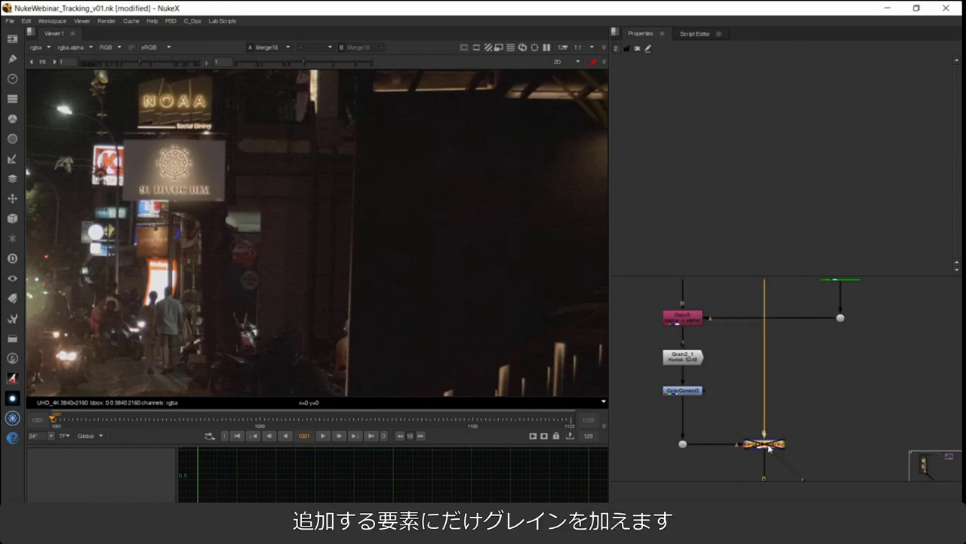
{"action": "scroll", "coordinate": [803, 393], "scroll_direction": "down", "scroll_amount": 6}
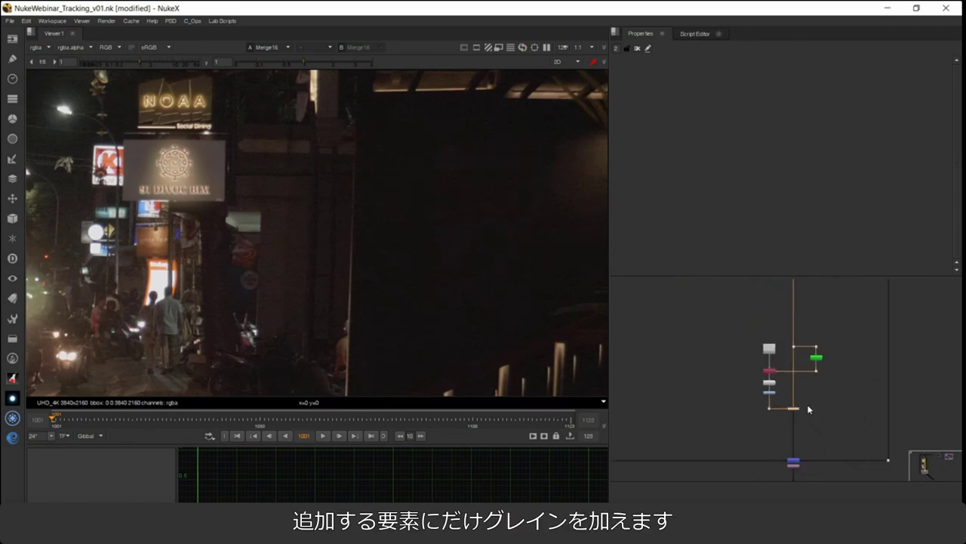
Load the original plate with the spice sign into the viewer for comparison with the Merge16 cleanup.
{"action": "scroll", "coordinate": [786, 405], "scroll_direction": "up", "scroll_amount": 5}
{"action": "scroll", "coordinate": [700, 405], "scroll_direction": "down", "scroll_amount": 4}
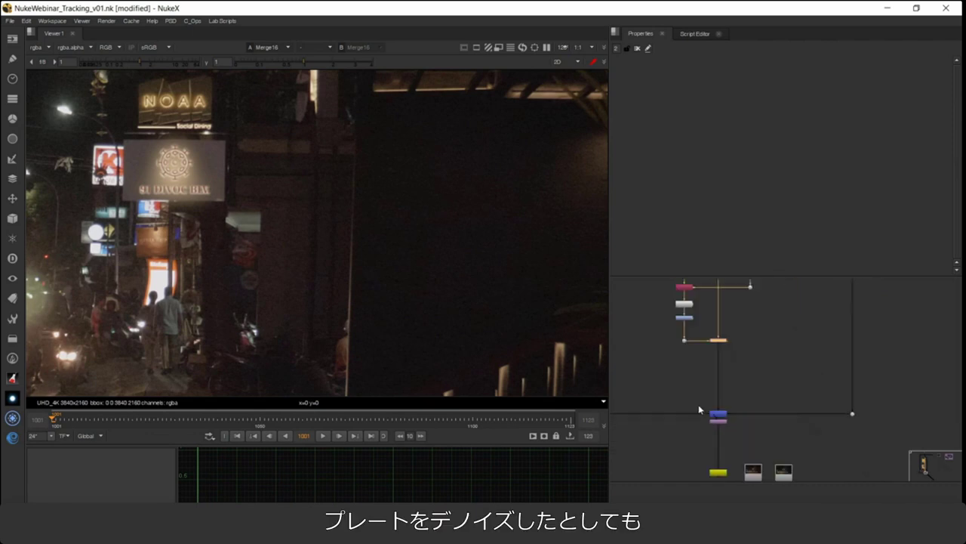
{"action": "left_click_drag", "start_coordinate": [657, 399], "coordinate": [755, 378]}
{"action": "scroll", "coordinate": [756, 378], "scroll_direction": "up", "scroll_amount": 7}
{"action": "left_click_drag", "start_coordinate": [720, 420], "coordinate": [628, 452]}
{"action": "key", "text": "1"}
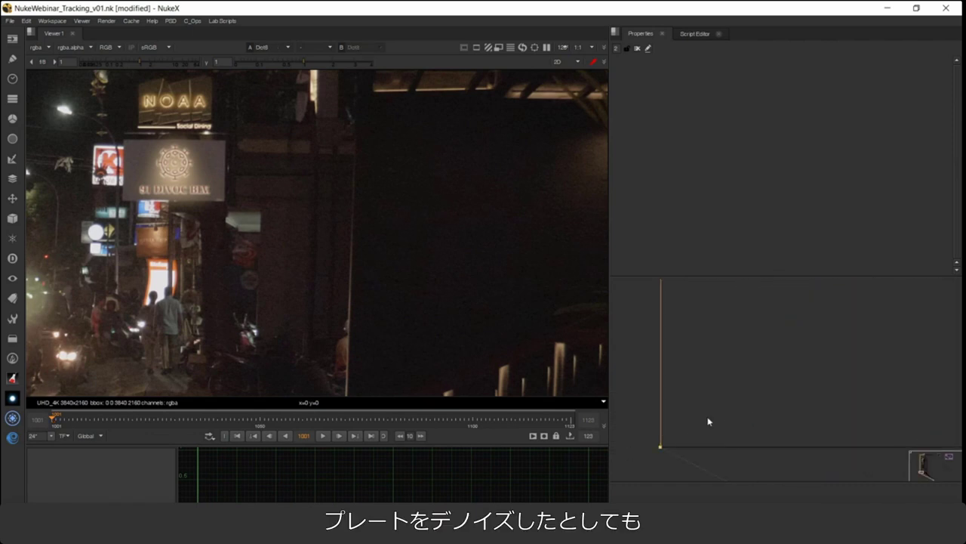
{"action": "left_click_drag", "start_coordinate": [745, 375], "coordinate": [611, 362]}
{"action": "left_click_drag", "start_coordinate": [913, 356], "coordinate": [878, 383]}
{"action": "key", "text": "2"}
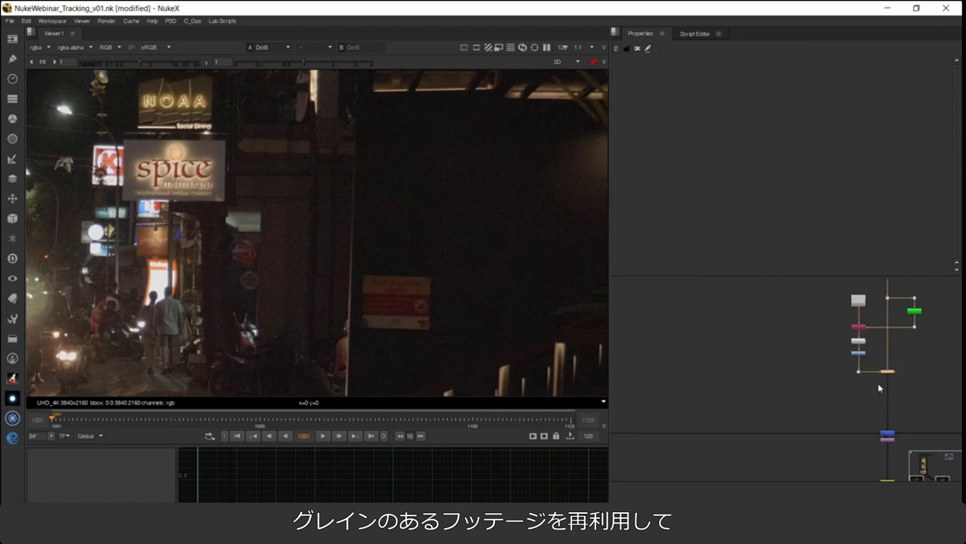
Switch repeatedly between the two viewer inputs to compare the grain on the night street plates.
{"action": "left_click", "coordinate": [878, 383]}
{"action": "key", "text": "1"}
{"action": "key", "text": "2"}
{"action": "key", "text": "1"}
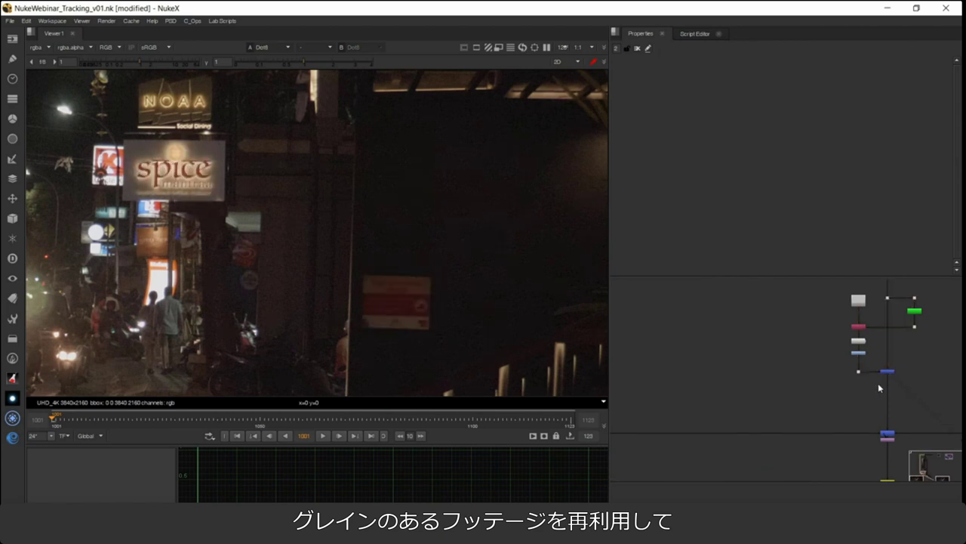
{"action": "key", "text": "2"}
View the Keymix1 node that combines the plates through the difference key matte of the replaced elements.
{"action": "scroll", "coordinate": [880, 384], "scroll_direction": "down", "scroll_amount": 3}
{"action": "left_click_drag", "start_coordinate": [893, 382], "coordinate": [844, 383]}
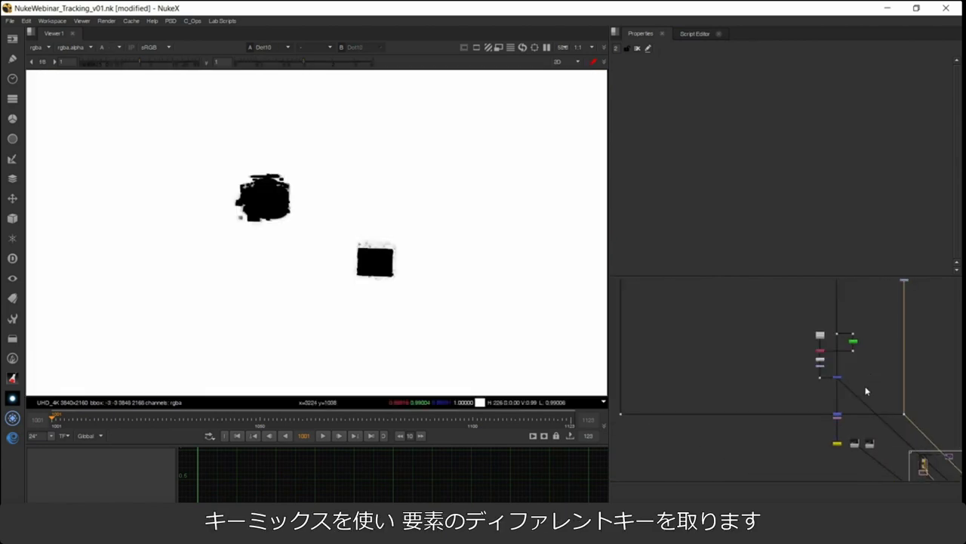
{"action": "scroll", "coordinate": [844, 399], "scroll_direction": "up", "scroll_amount": 4}
{"action": "left_click", "coordinate": [830, 423]}
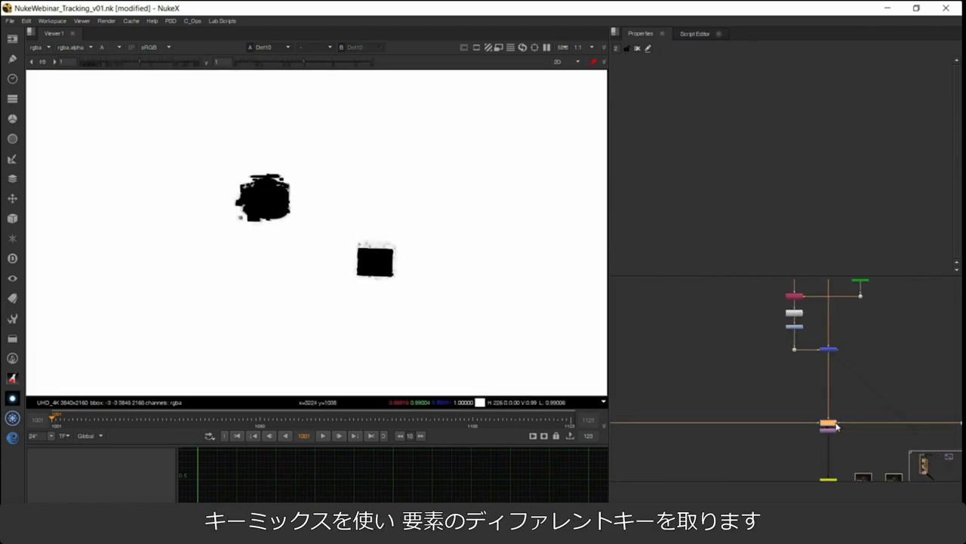
{"action": "key", "text": "1"}
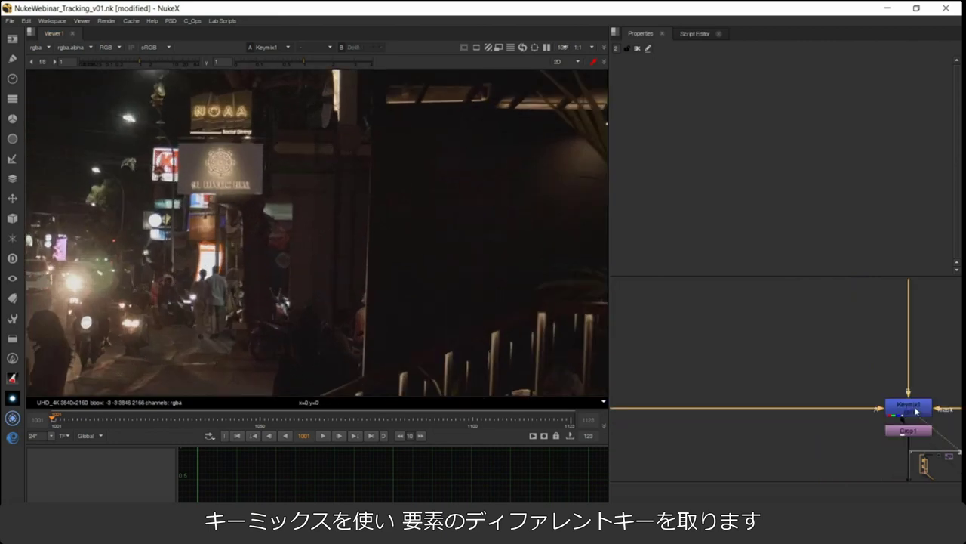
Compare the Keymix1 result with the other viewer input around the replaced sign.
{"action": "key", "text": "1"}
{"action": "key", "text": "2"}
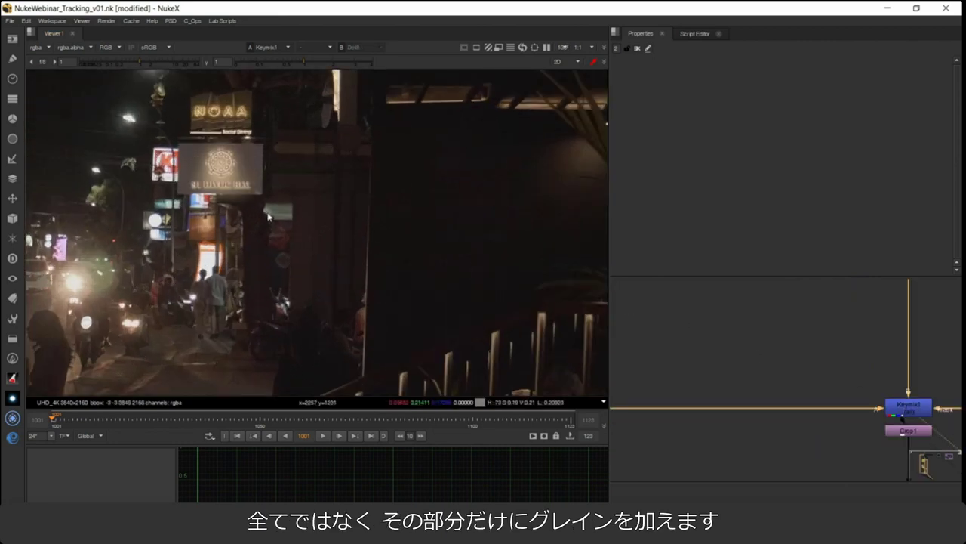
{"action": "key", "text": "1"}
{"action": "key", "text": "2"}
{"action": "key", "text": "1"}
{"action": "key", "text": "2"}
{"action": "scroll", "coordinate": [858, 372], "scroll_direction": "down", "scroll_amount": 5}
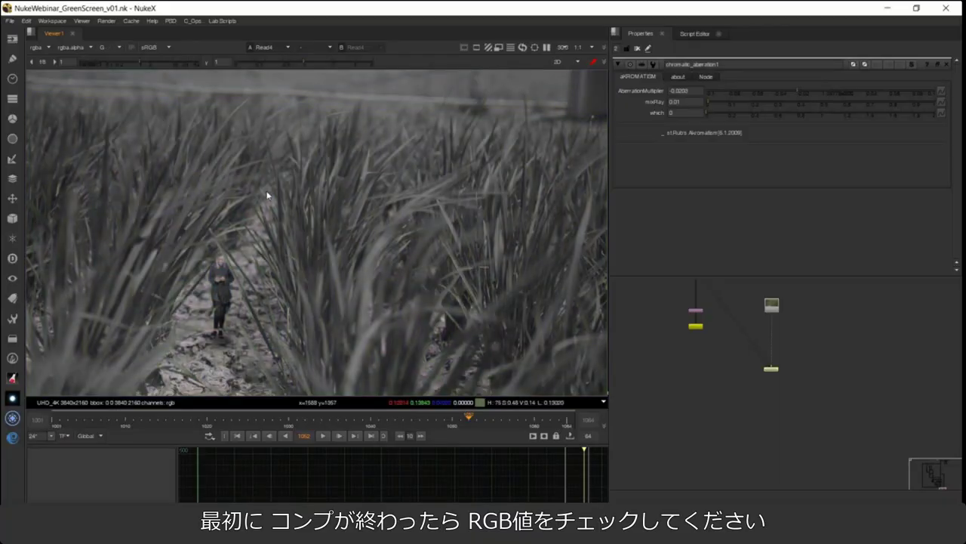
Check Read4's color channels individually in the green-screen script, then raise the viewer gamma to 2.3 and reset it.
{"action": "key", "text": "r"}
{"action": "key", "text": "b"}
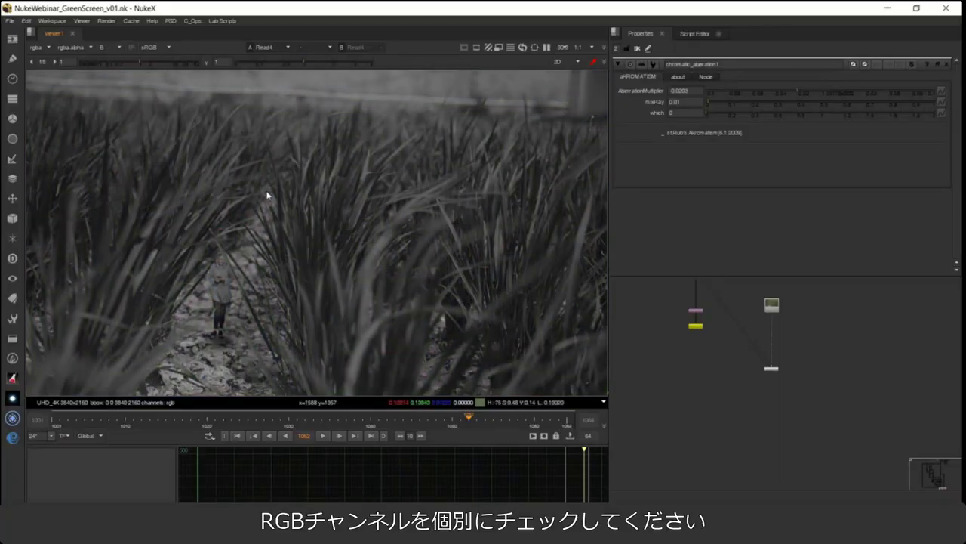
{"action": "key", "text": "b"}
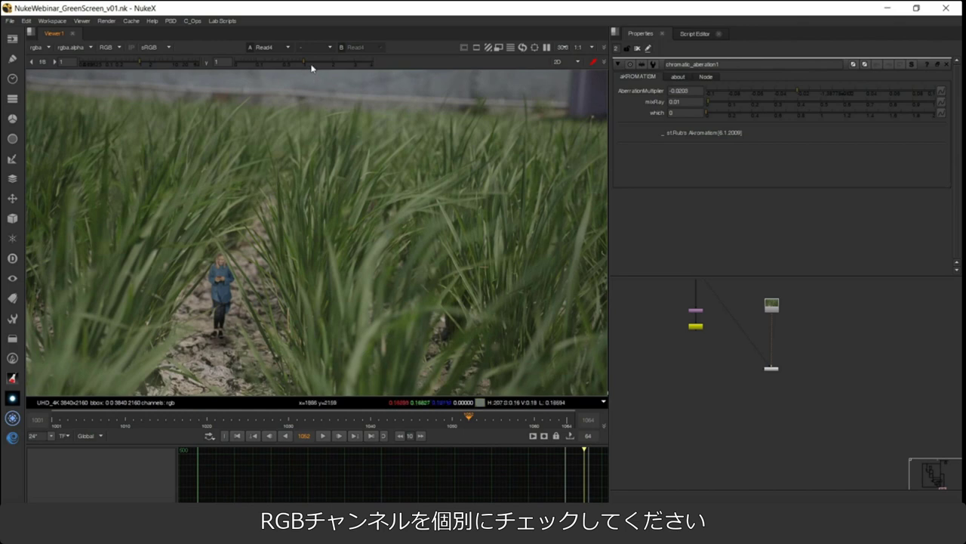
{"action": "left_click_drag", "start_coordinate": [304, 67], "coordinate": [340, 99]}
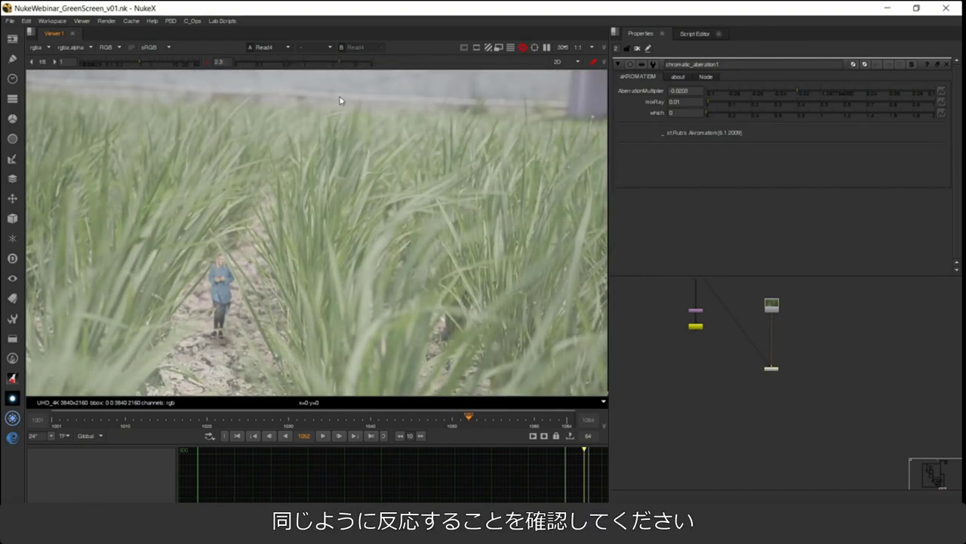
{"action": "left_click", "coordinate": [210, 61]}
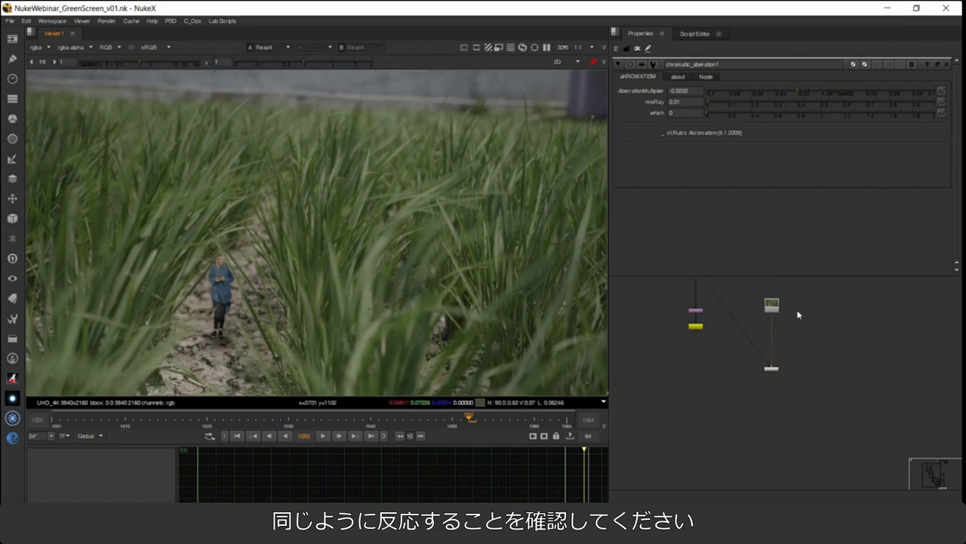
Add a ColorCorrect node below Read4 and toggle its master saturation between 2 and 1 to check the elements, removing the node at the end.
{"action": "key", "text": "c"}
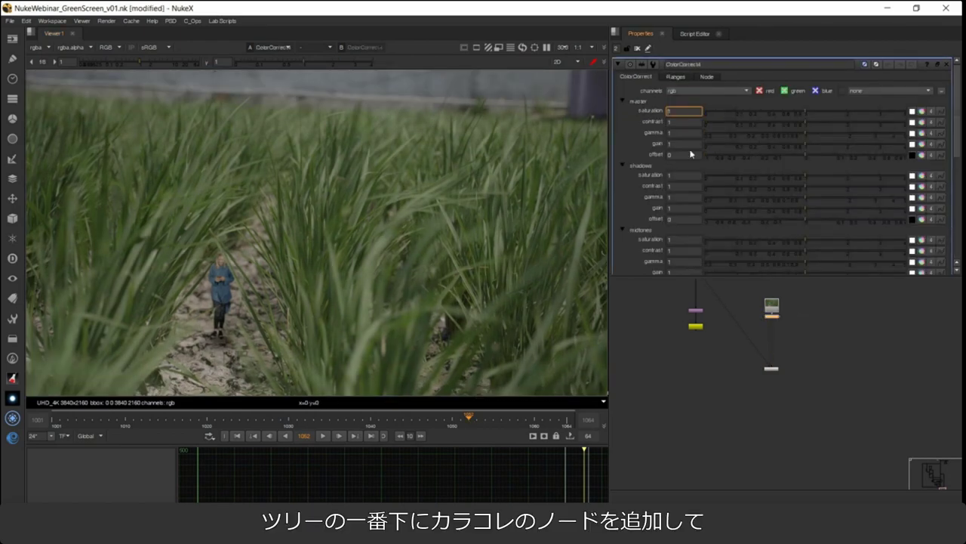
{"action": "type", "text": "2"}
{"action": "key", "text": "Return"}
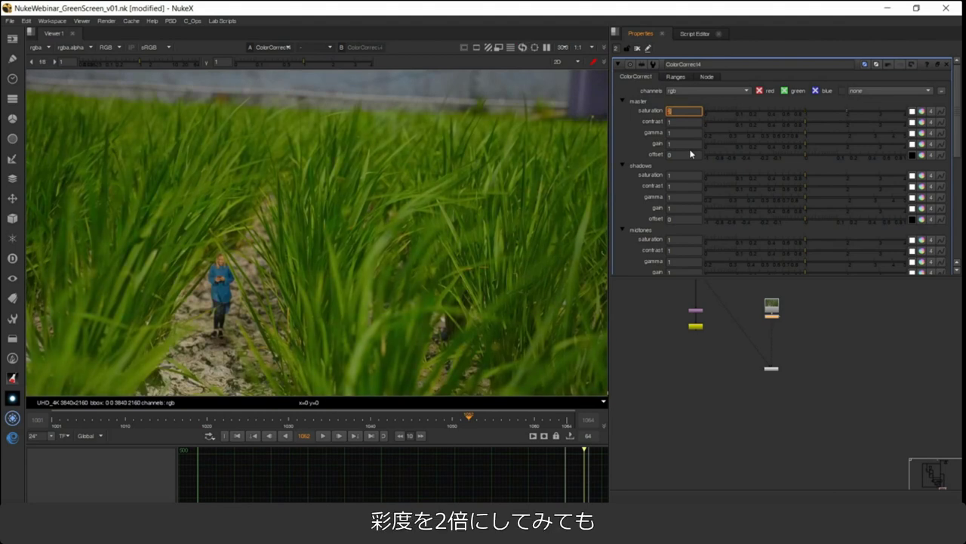
{"action": "type", "text": "2"}
{"action": "key", "text": "Return"}
{"action": "type", "text": "1"}
{"action": "key", "text": "Return"}
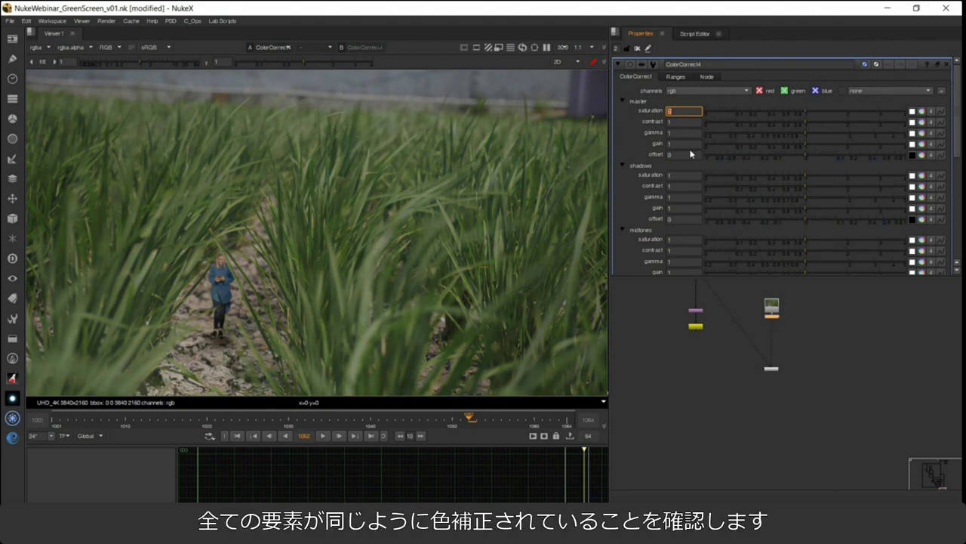
{"action": "type", "text": "2"}
{"action": "key", "text": "Return"}
{"action": "key", "text": "ctrl+z"}
{"action": "left_click", "coordinate": [840, 345]}
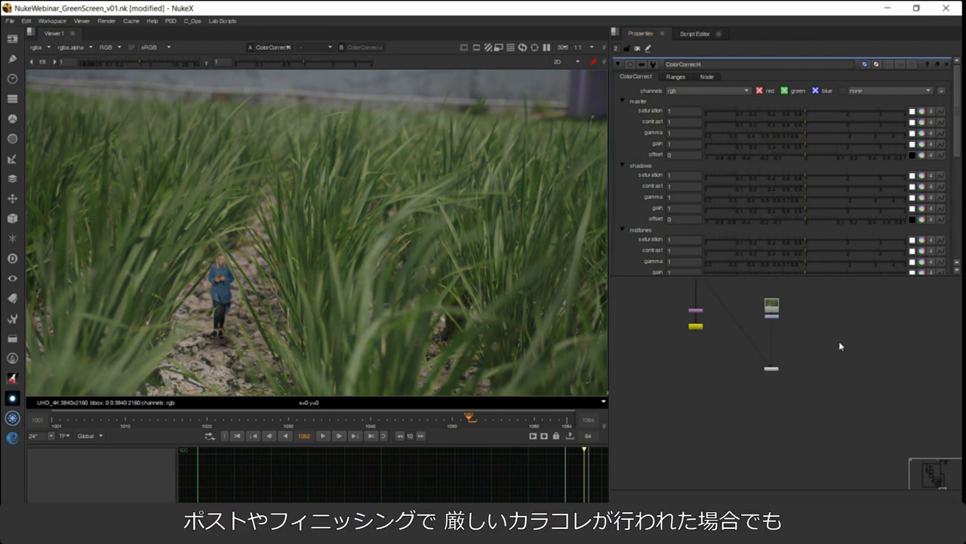
{"action": "left_click", "coordinate": [770, 315]}
Add a Reformat node to the root format between the last keymix and the Crop node at the end of the tree.
{"action": "scroll", "coordinate": [770, 327], "scroll_direction": "down", "scroll_amount": 3}
{"action": "left_click_drag", "start_coordinate": [769, 328], "coordinate": [699, 417]}
{"action": "scroll", "coordinate": [671, 416], "scroll_direction": "up", "scroll_amount": 5}
{"action": "scroll", "coordinate": [671, 415], "scroll_direction": "up", "scroll_amount": 2}
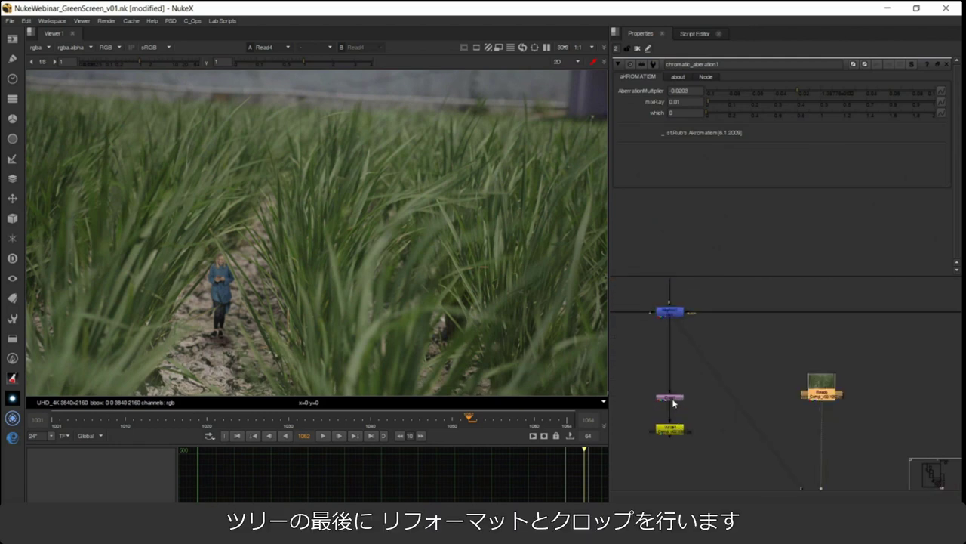
{"action": "left_click", "coordinate": [672, 315]}
{"action": "key", "text": "Tab"}
{"action": "type", "text": "ref"}
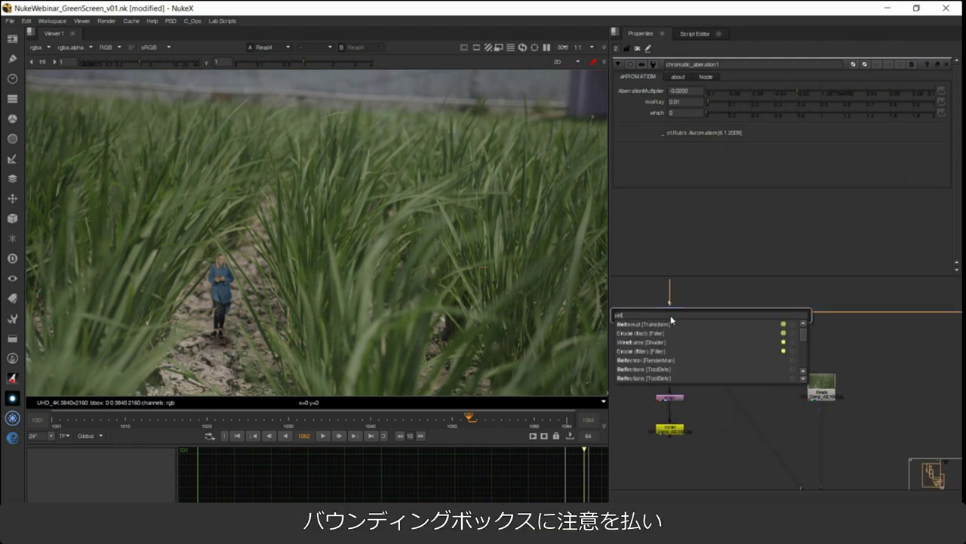
{"action": "key", "text": "Down"}
{"action": "key", "text": "Return"}
{"action": "key", "text": "Return"}
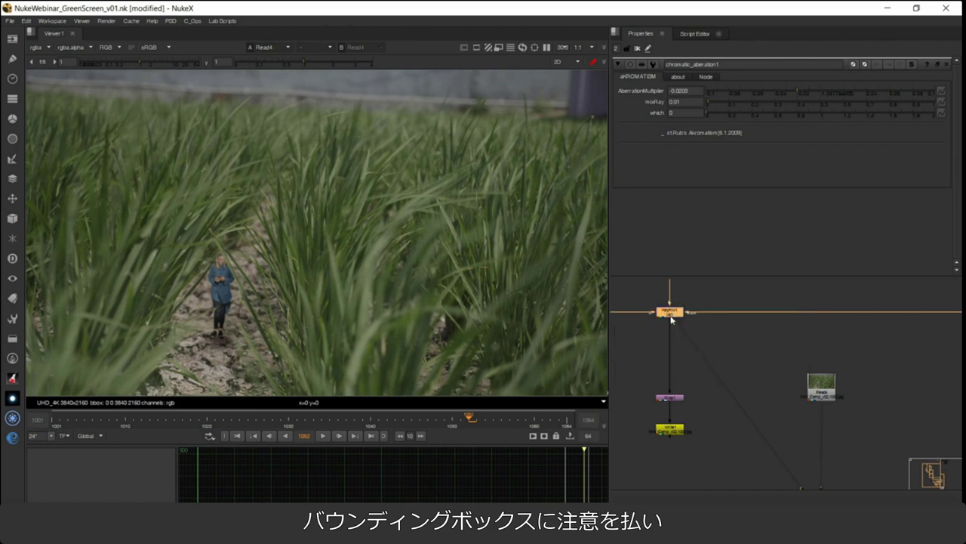
{"action": "left_click_drag", "start_coordinate": [671, 330], "coordinate": [671, 391]}
{"action": "left_click", "coordinate": [708, 377]}
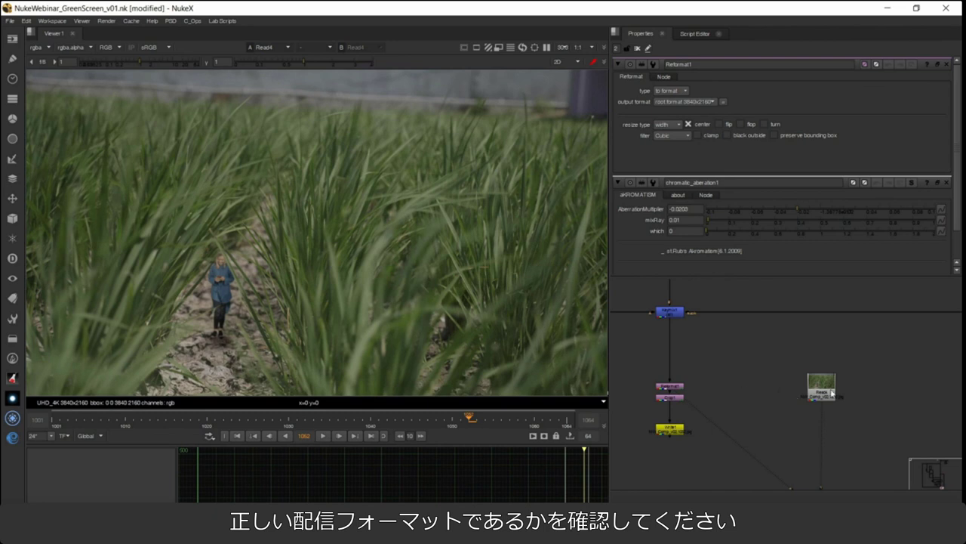
Move the Read4 node farther away from the main tree and select the keymix node above the Reformat.
{"action": "scroll", "coordinate": [832, 392], "scroll_direction": "down", "scroll_amount": 2}
{"action": "left_click_drag", "start_coordinate": [831, 393], "coordinate": [902, 462]}
{"action": "scroll", "coordinate": [833, 395], "scroll_direction": "down", "scroll_amount": 4}
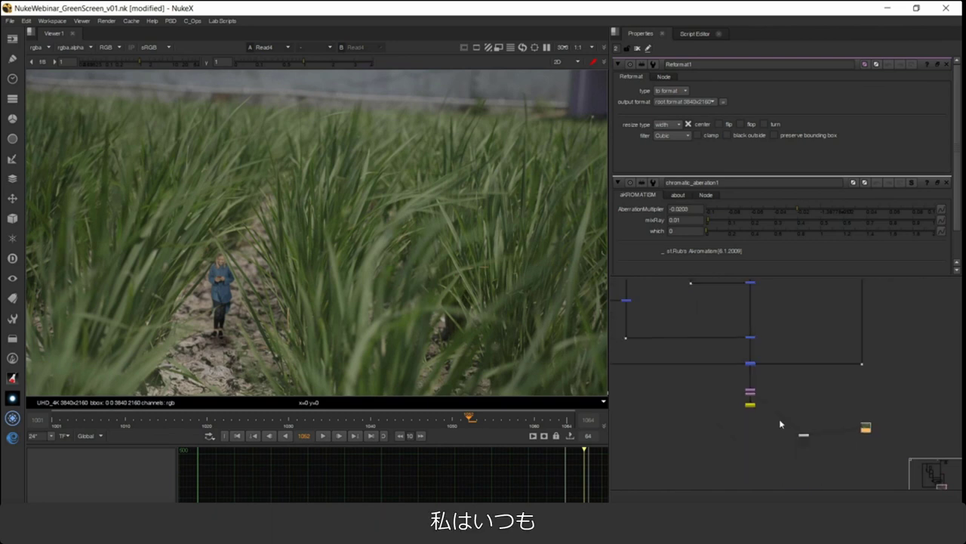
{"action": "left_click", "coordinate": [749, 365]}
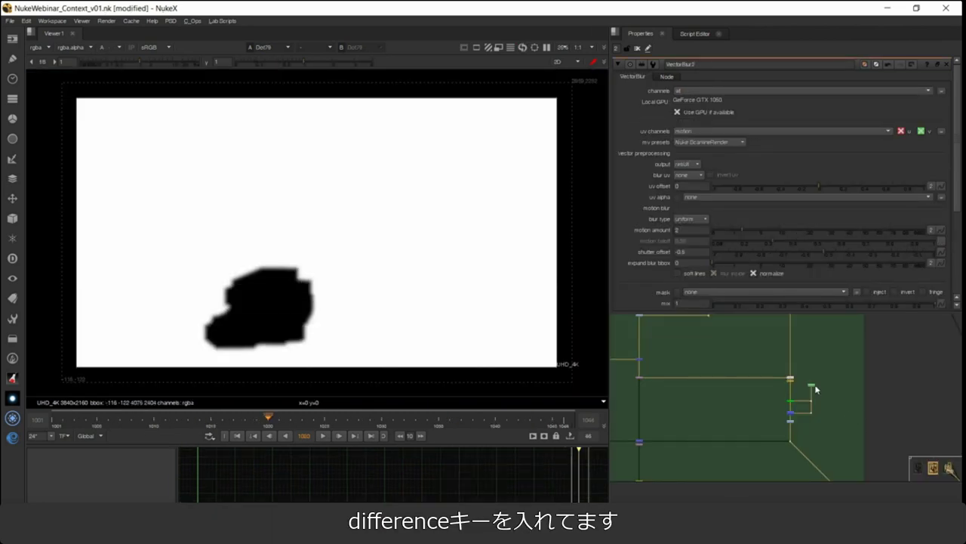
View the alpha of the Difference2 node and of the bench comp's output in the NukeWebinar_Context_v01 script.
{"action": "scroll", "coordinate": [794, 403], "scroll_direction": "up", "scroll_amount": 5}
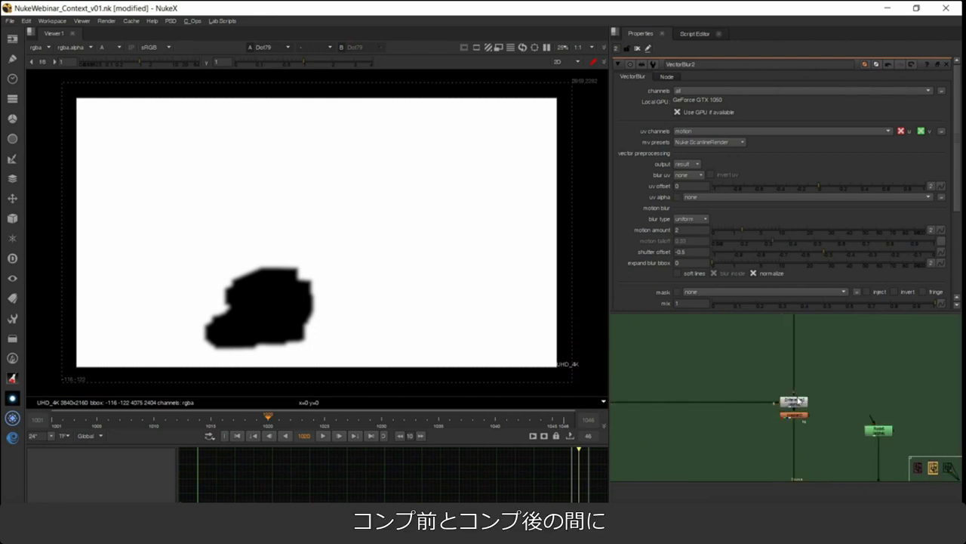
{"action": "key", "text": "1"}
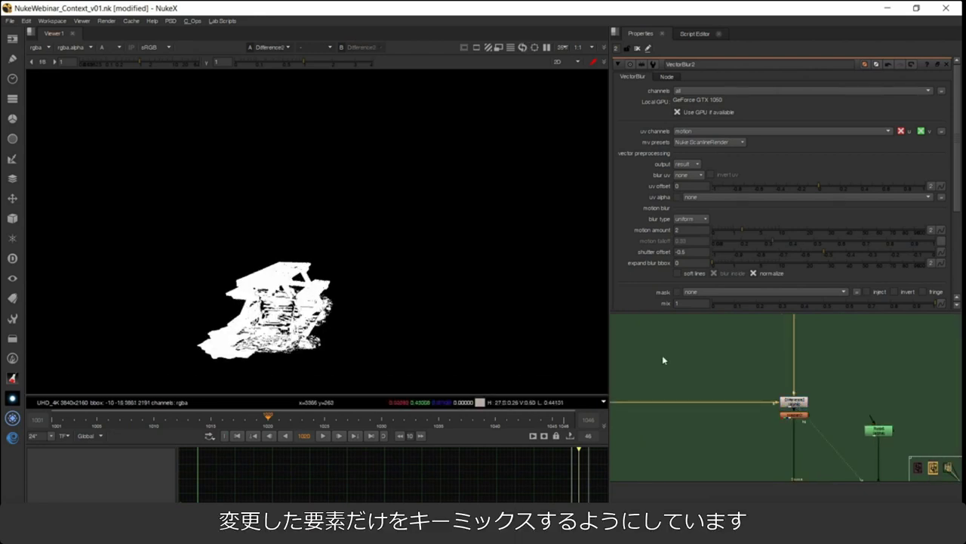
{"action": "scroll", "coordinate": [828, 406], "scroll_direction": "down", "scroll_amount": 3}
{"action": "scroll", "coordinate": [829, 405], "scroll_direction": "down", "scroll_amount": 3}
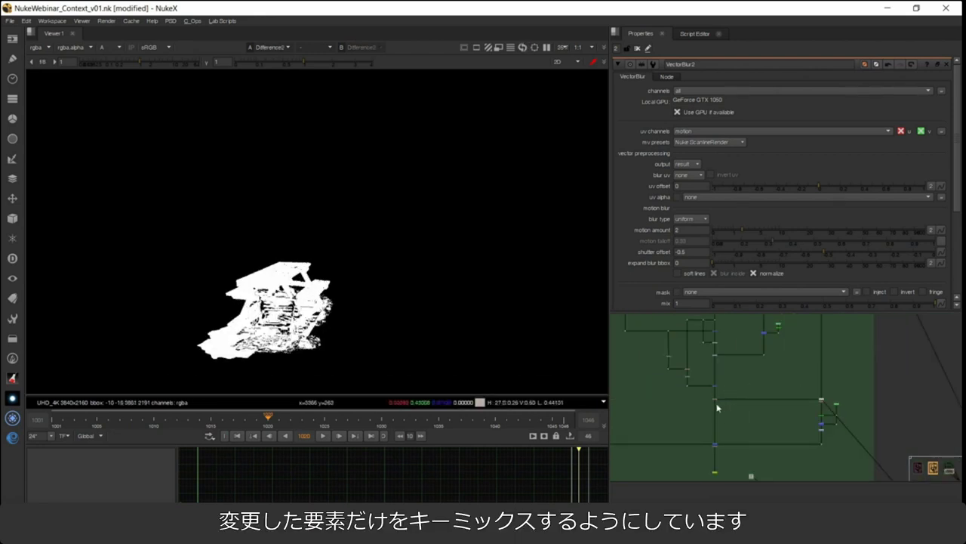
{"action": "left_click_drag", "start_coordinate": [728, 416], "coordinate": [704, 397]}
{"action": "key", "text": "1"}
{"action": "scroll", "coordinate": [822, 391], "scroll_direction": "down", "scroll_amount": 3}
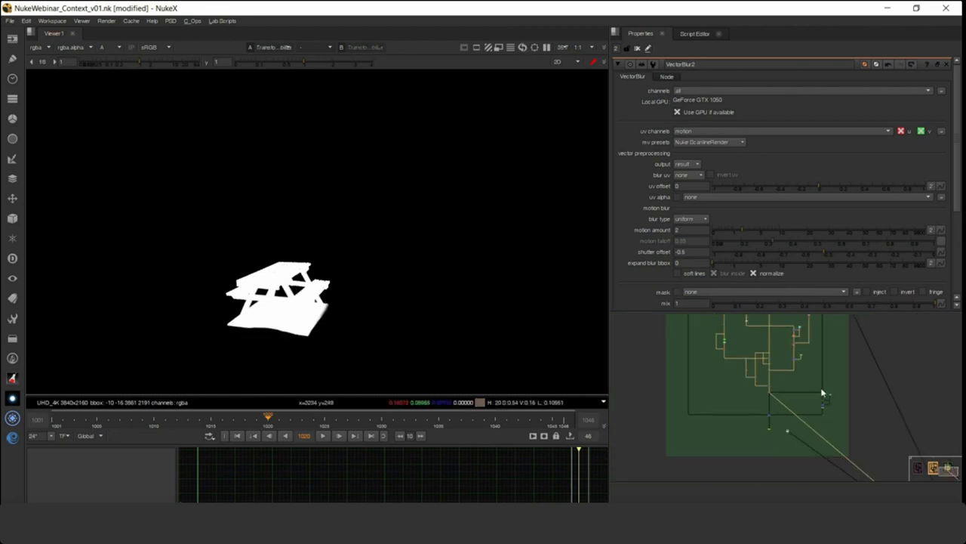
View the original beach plate at Dot49 and compare it with the bench comp in full color.
{"action": "left_click_drag", "start_coordinate": [822, 386], "coordinate": [767, 480]}
{"action": "left_click_drag", "start_coordinate": [792, 396], "coordinate": [786, 407]}
{"action": "left_click_drag", "start_coordinate": [778, 354], "coordinate": [755, 373]}
{"action": "key", "text": "1"}
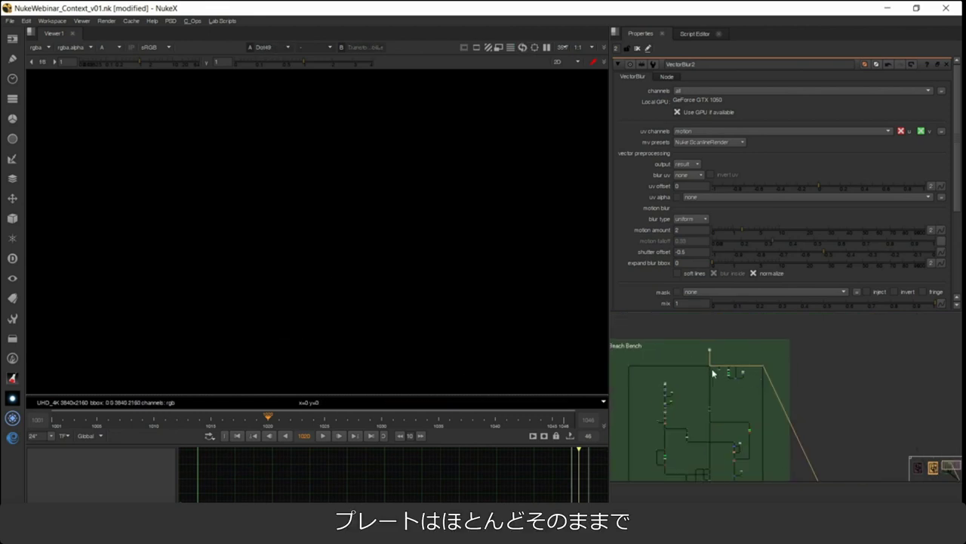
{"action": "left_click", "coordinate": [712, 370]}
{"action": "key", "text": "1"}
{"action": "key", "text": "a"}
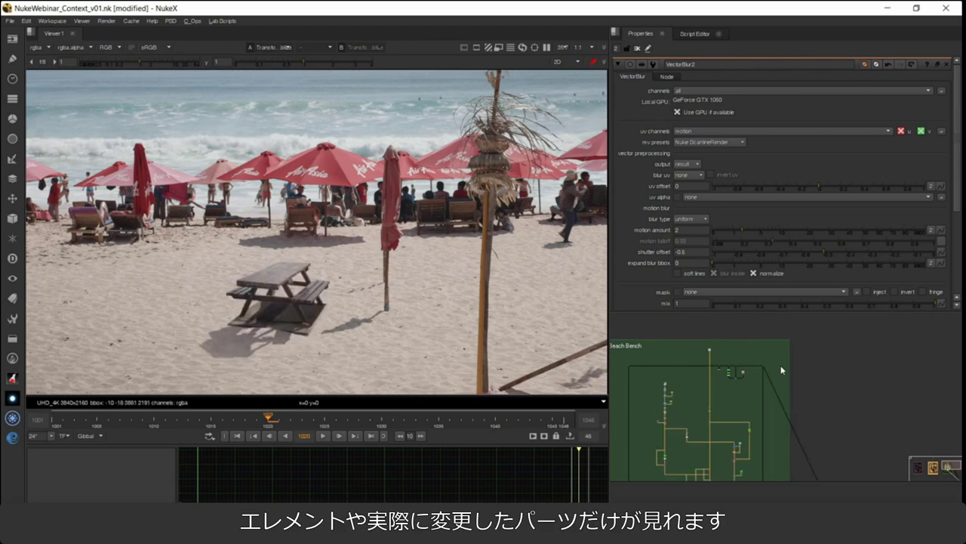
Open the Difference2 node's properties and view its output in color and as alpha.
{"action": "scroll", "coordinate": [783, 434], "scroll_direction": "up", "scroll_amount": 5}
{"action": "left_click_drag", "start_coordinate": [764, 355], "coordinate": [786, 458]}
{"action": "scroll", "coordinate": [797, 400], "scroll_direction": "up", "scroll_amount": 5}
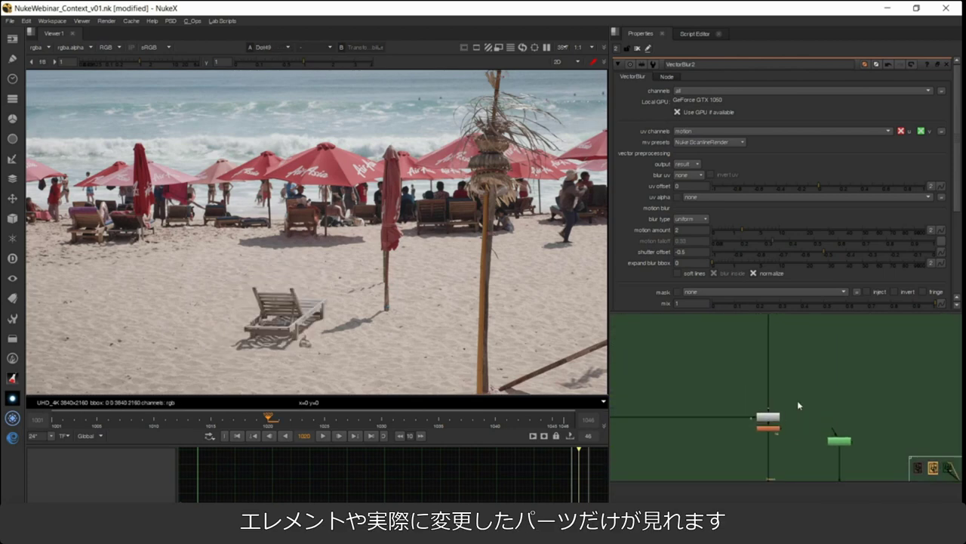
{"action": "double_click", "coordinate": [759, 427]}
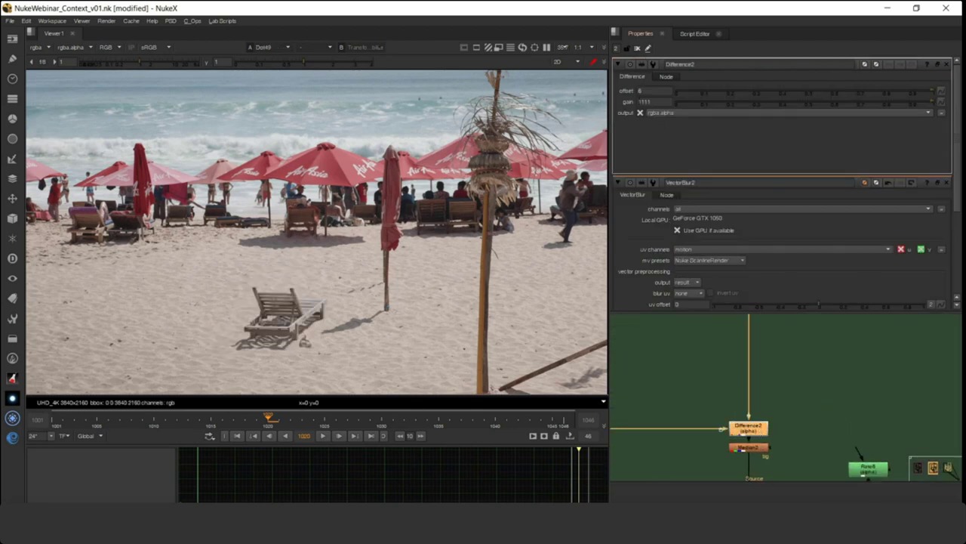
{"action": "key", "text": "1"}
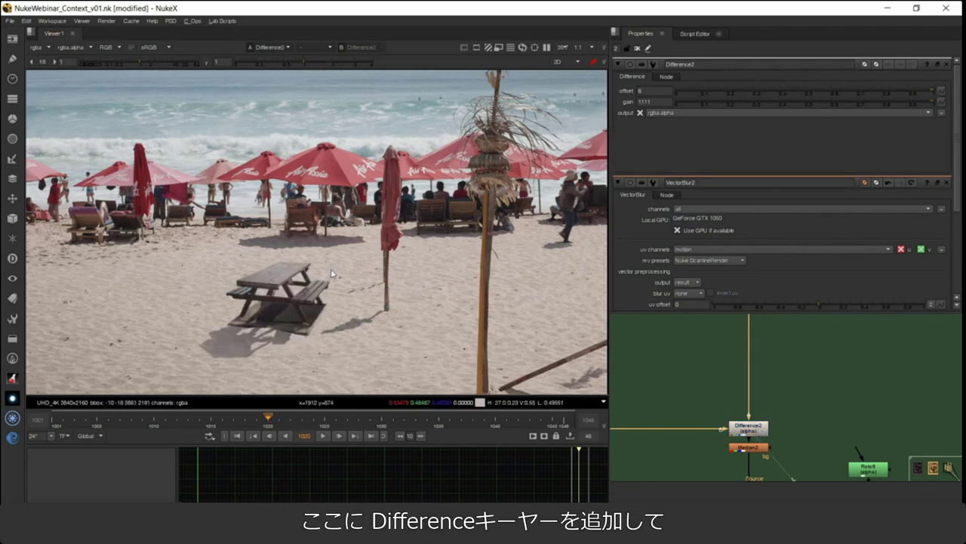
{"action": "key", "text": "a"}
Inspect the difference matte's cleanup by viewing the alpha of the Median2 and MatteEdge nodes.
{"action": "left_click_drag", "start_coordinate": [772, 454], "coordinate": [774, 376]}
{"action": "left_click", "coordinate": [759, 374]}
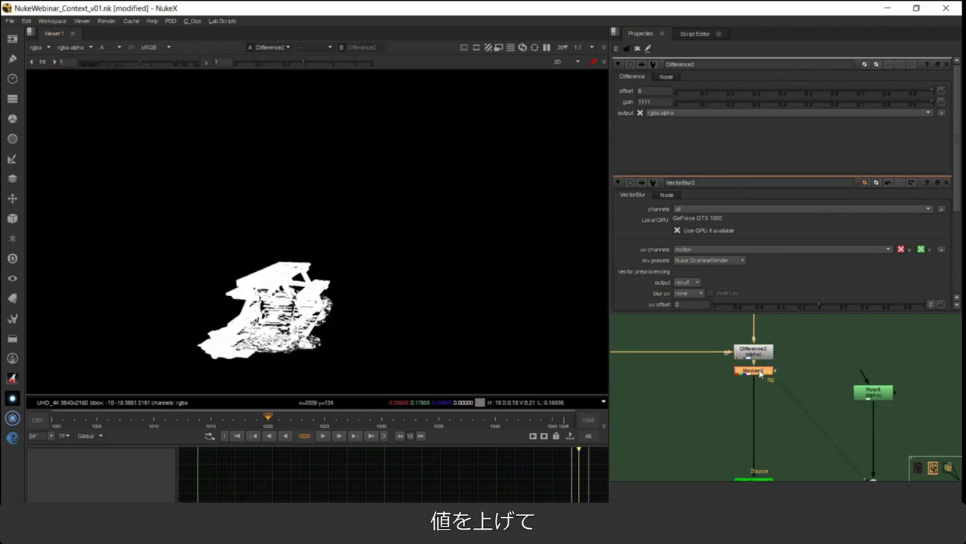
{"action": "key", "text": "1"}
{"action": "scroll", "coordinate": [794, 409], "scroll_direction": "down", "scroll_amount": 3}
{"action": "left_click_drag", "start_coordinate": [774, 445], "coordinate": [767, 406]}
{"action": "scroll", "coordinate": [767, 407], "scroll_direction": "up", "scroll_amount": 1}
{"action": "scroll", "coordinate": [767, 406], "scroll_direction": "up", "scroll_amount": 1}
{"action": "left_click", "coordinate": [767, 411]}
{"action": "key", "text": "1"}
{"action": "scroll", "coordinate": [768, 409], "scroll_direction": "down", "scroll_amount": 3}
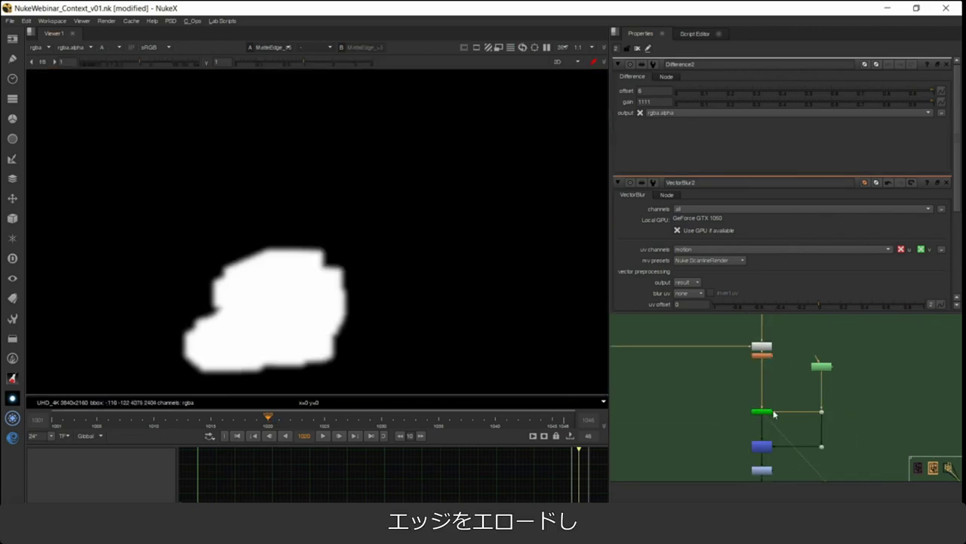
View the alpha of the ChannelMerge and Invert nodes at the end of the difference matte branch.
{"action": "left_click_drag", "start_coordinate": [766, 442], "coordinate": [763, 406]}
{"action": "left_click", "coordinate": [759, 410]}
{"action": "left_click", "coordinate": [758, 434]}
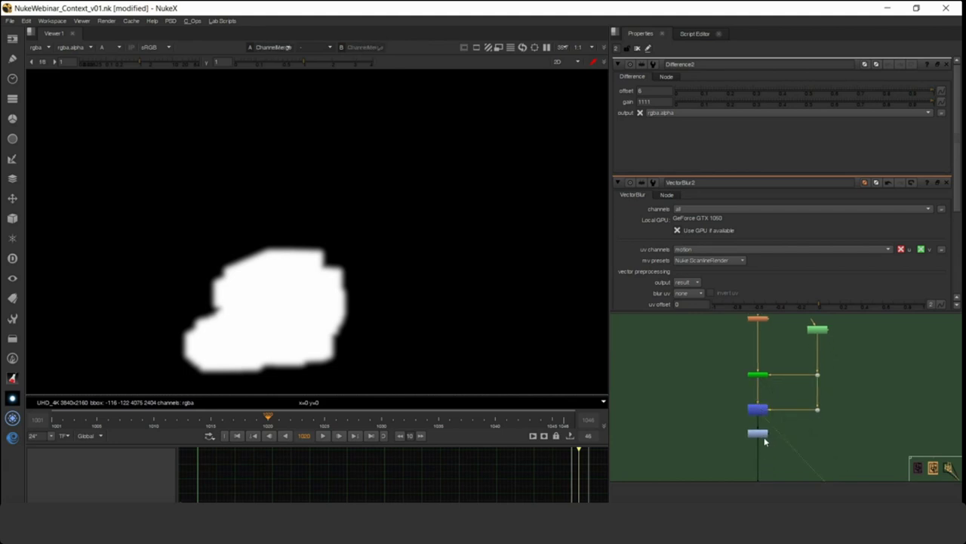
{"action": "key", "text": "1"}
View the keymix that puts the changed elements back over the plate, in full color.
{"action": "scroll", "coordinate": [770, 428], "scroll_direction": "down", "scroll_amount": 2}
{"action": "left_click_drag", "start_coordinate": [771, 428], "coordinate": [808, 361]}
{"action": "left_click_drag", "start_coordinate": [734, 393], "coordinate": [854, 416]}
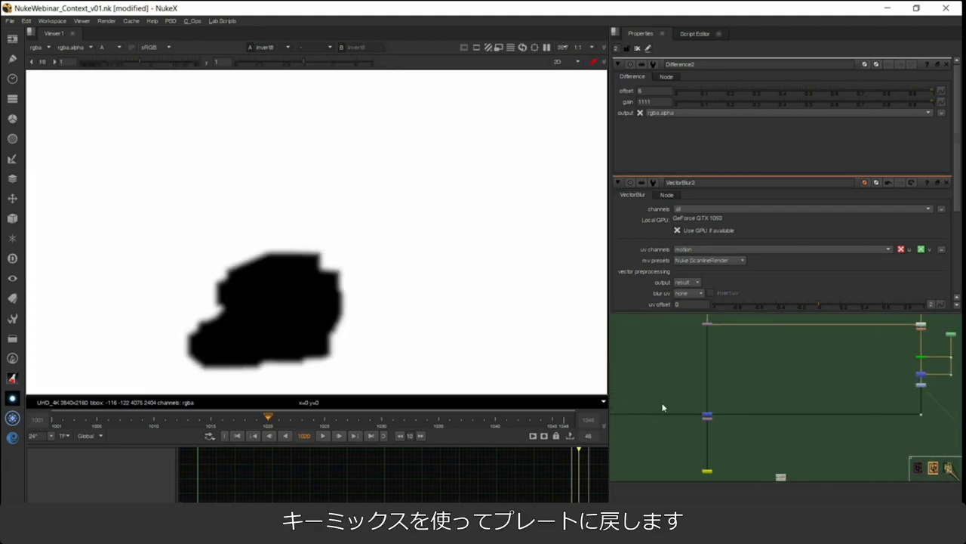
{"action": "scroll", "coordinate": [696, 409], "scroll_direction": "up", "scroll_amount": 2}
{"action": "left_click", "coordinate": [721, 423]}
{"action": "key", "text": "1"}
{"action": "key", "text": "a"}
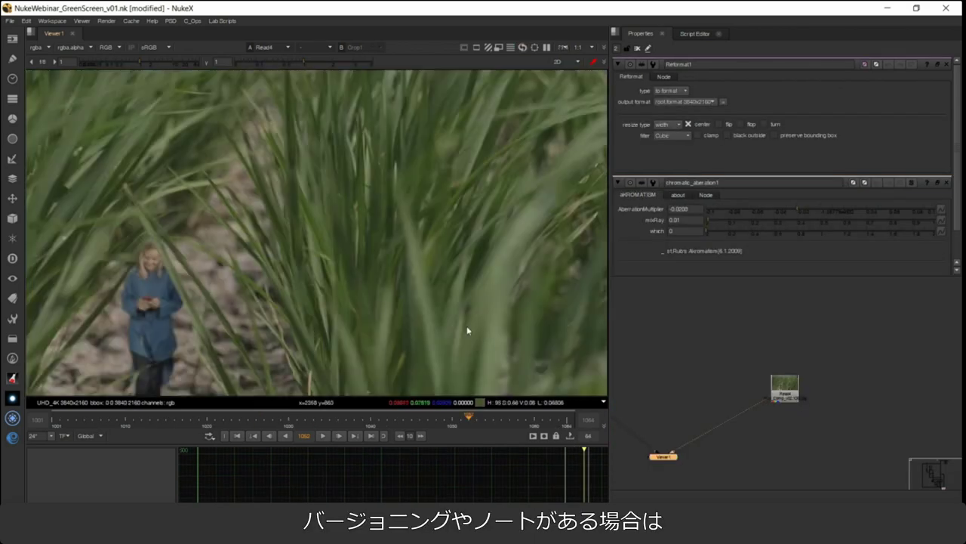
Read the older render sequence NW_Comp_v01.####.jpg 1001-1064 into the green-screen script beside the Read4 node.
{"action": "left_click_drag", "start_coordinate": [332, 308], "coordinate": [450, 226]}
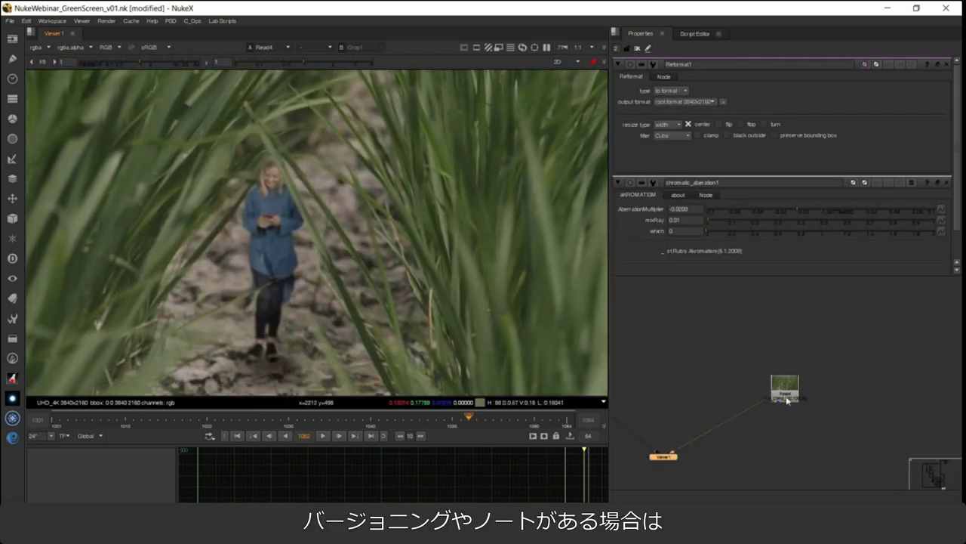
{"action": "left_click_drag", "start_coordinate": [788, 398], "coordinate": [806, 388]}
{"action": "left_click", "coordinate": [735, 373]}
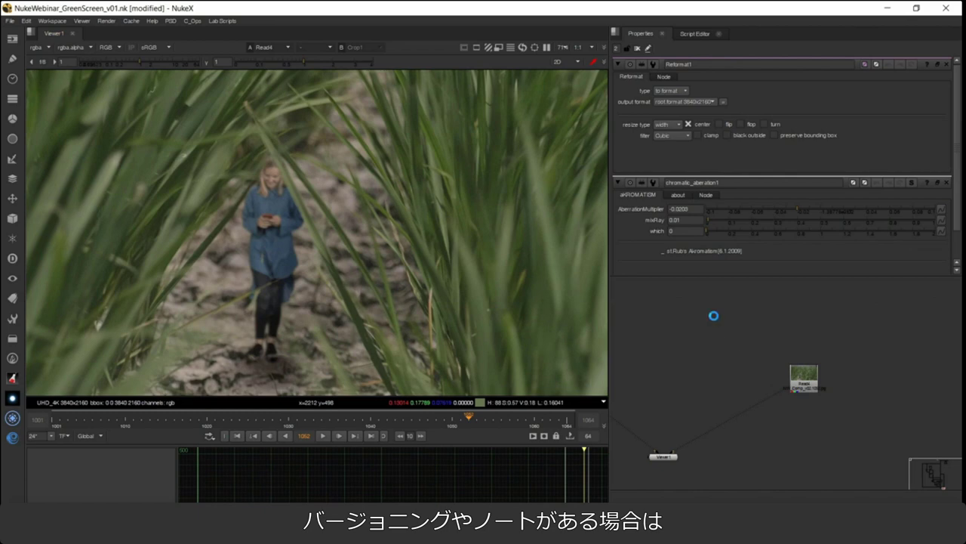
{"action": "key", "text": "r"}
{"action": "left_click", "coordinate": [441, 142]}
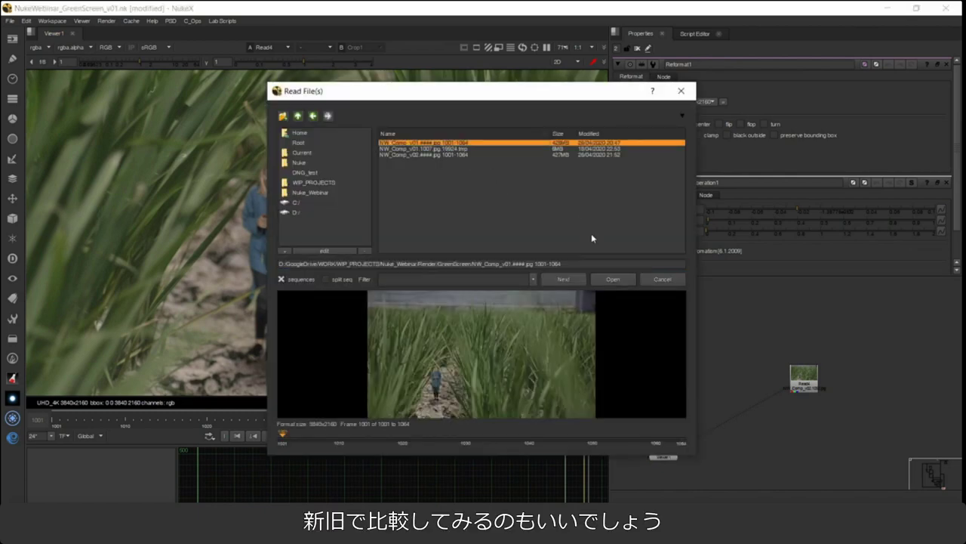
{"action": "left_click", "coordinate": [613, 279]}
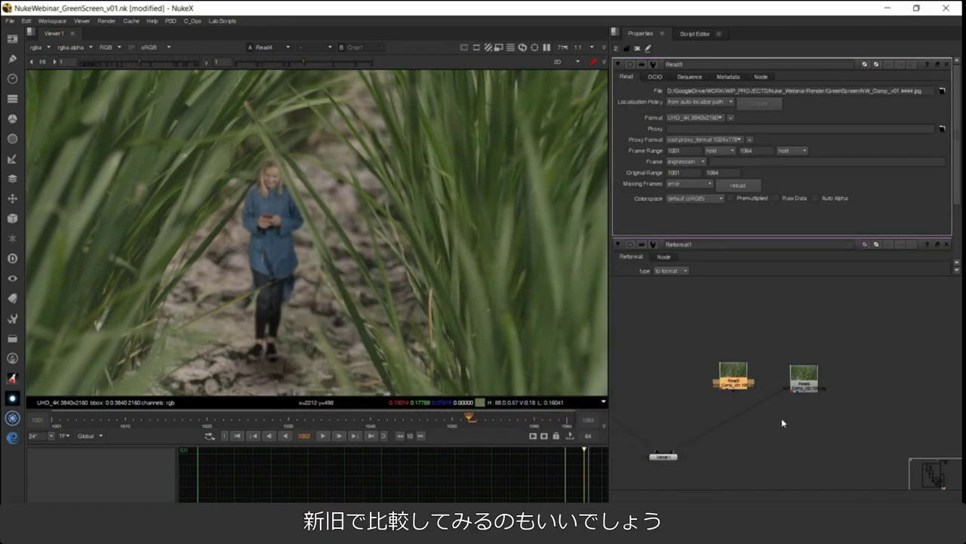
Connect the v01 render to viewer input 2 and the Read4 render to viewer input 1.
{"action": "key", "text": "2"}
{"action": "left_click", "coordinate": [805, 382]}
{"action": "key", "text": "1"}
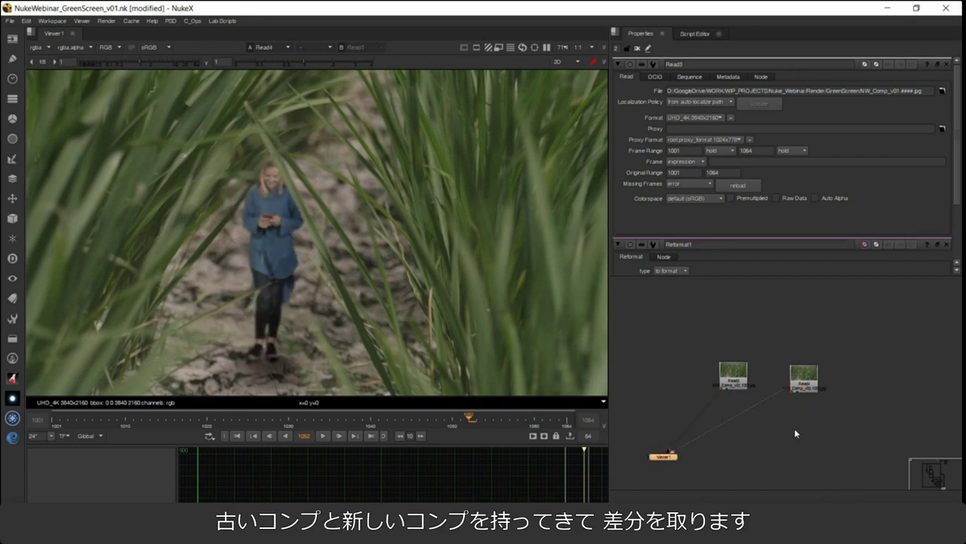
Merge the v01 render and Read4 with the difference operation and view the result.
{"action": "key", "text": "m"}
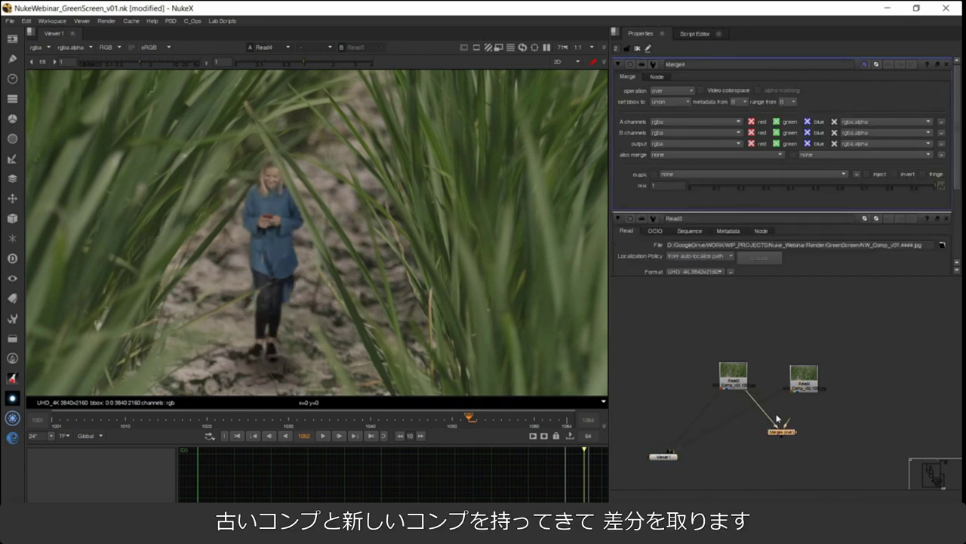
{"action": "mouse_move", "coordinate": [789, 421]}
{"action": "left_mouse_down"}
{"action": "mouse_move", "coordinate": [803, 386]}
{"action": "mouse_move", "coordinate": [777, 435]}
{"action": "left_mouse_up"}
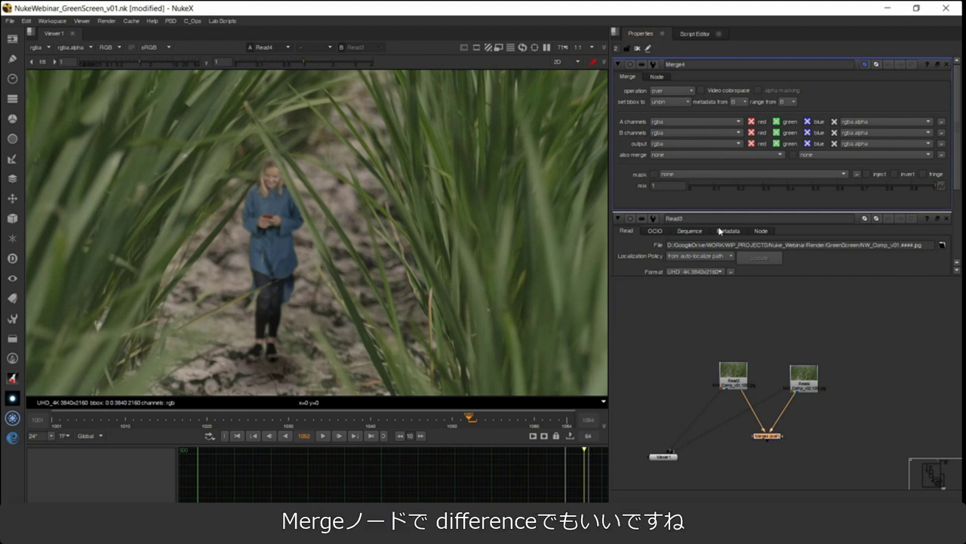
{"action": "left_click", "coordinate": [670, 91]}
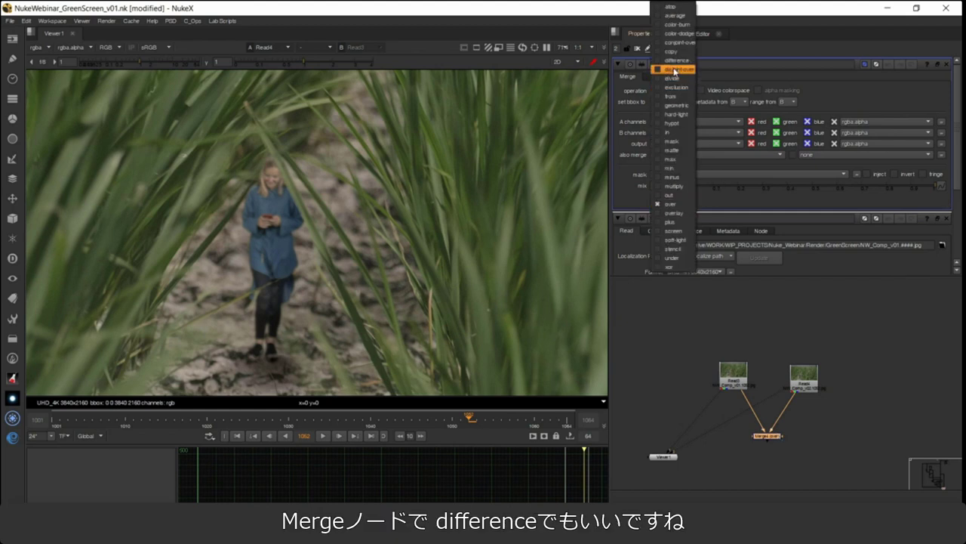
{"action": "left_click", "coordinate": [674, 62]}
{"action": "key", "text": "1"}
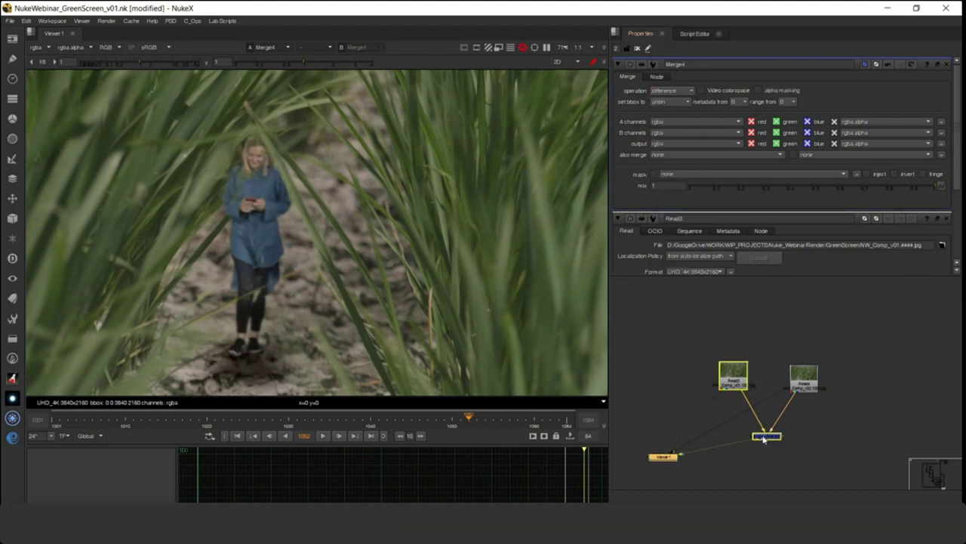
{"action": "left_click", "coordinate": [812, 386]}
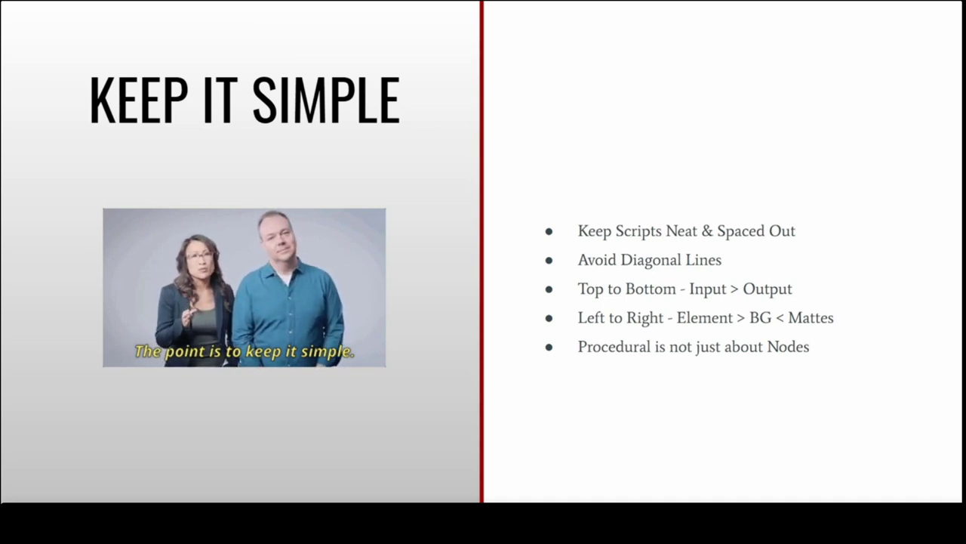
Switch from the slides to Nuke with the NukeWebinar_RotoPaint_v01 script.
{"action": "key", "text": "alt+Tab"}
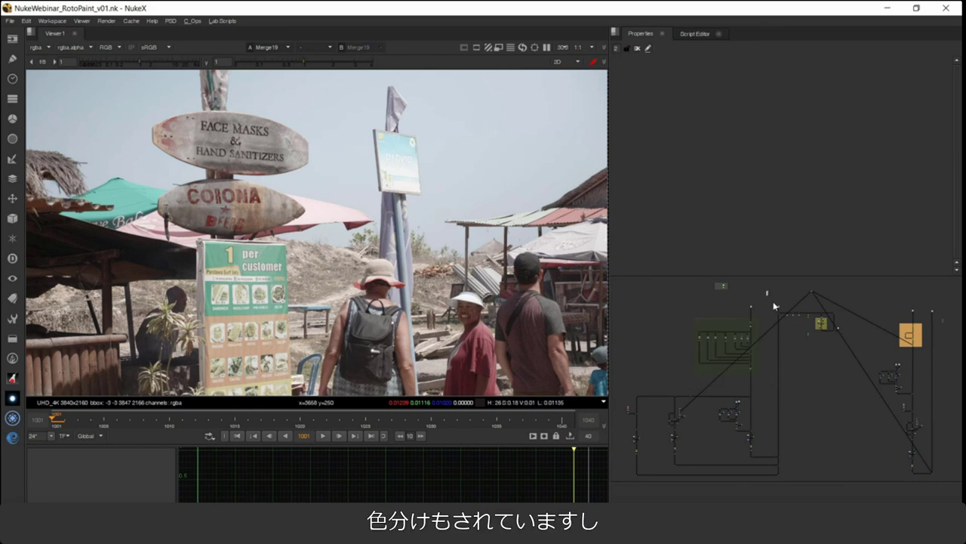
Examine the RotoPaint script's color-coded backdrops, right-angled connections and the spacing of the sign-text roto branches.
{"action": "left_click_drag", "start_coordinate": [767, 291], "coordinate": [841, 357]}
{"action": "left_click_drag", "start_coordinate": [874, 296], "coordinate": [944, 384]}
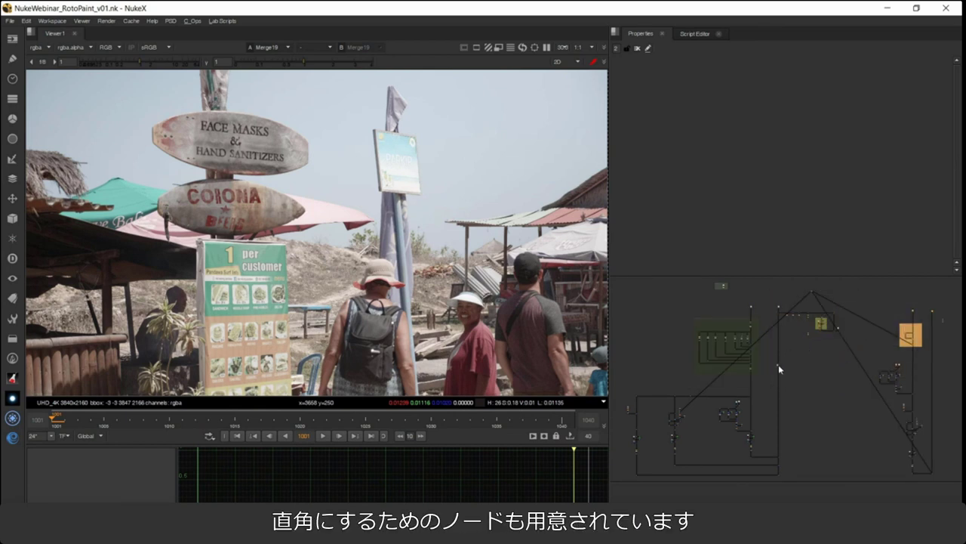
{"action": "scroll", "coordinate": [778, 364], "scroll_direction": "up", "scroll_amount": 5}
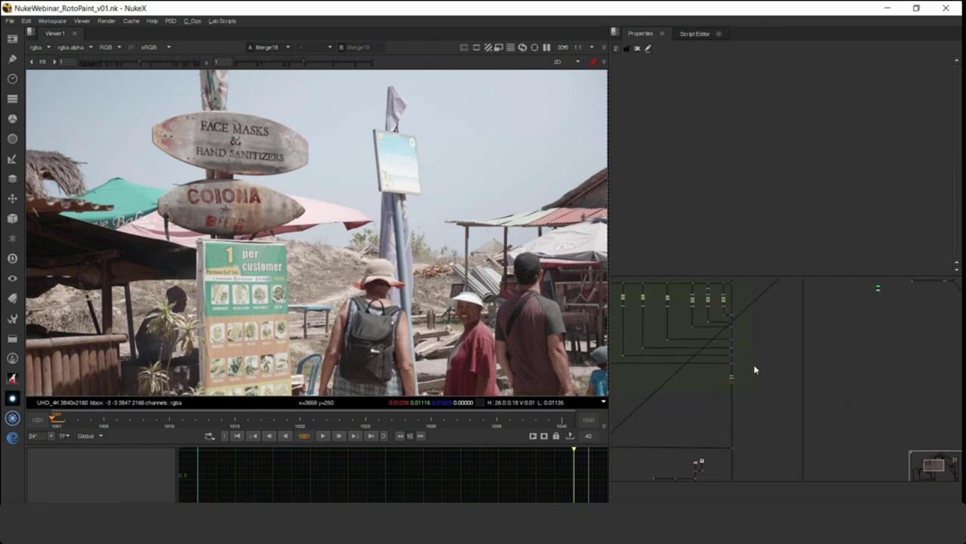
{"action": "left_click_drag", "start_coordinate": [755, 369], "coordinate": [778, 404]}
{"action": "scroll", "coordinate": [770, 352], "scroll_direction": "up", "scroll_amount": 2}
{"action": "left_click_drag", "start_coordinate": [769, 333], "coordinate": [783, 418]}
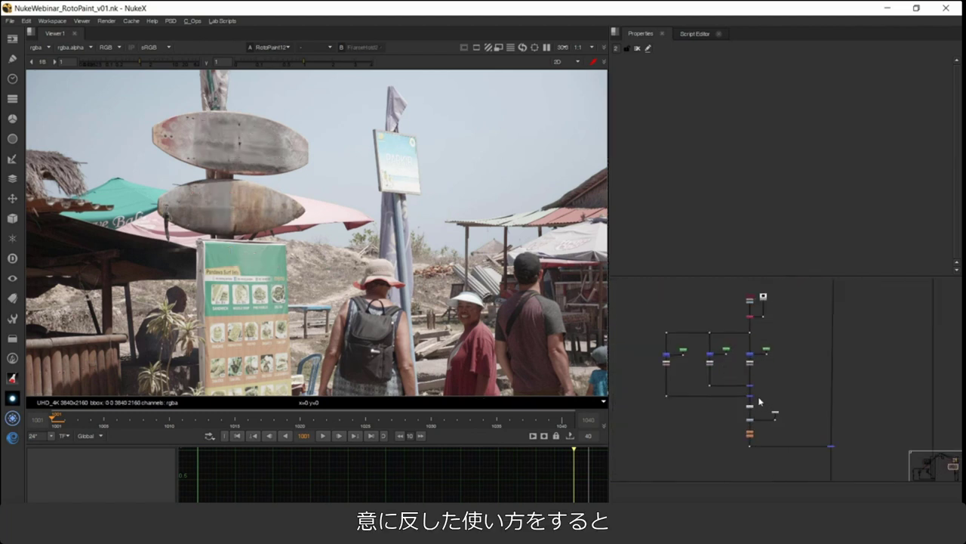
{"action": "scroll", "coordinate": [750, 403], "scroll_direction": "up", "scroll_amount": 2}
{"action": "scroll", "coordinate": [749, 351], "scroll_direction": "up", "scroll_amount": 5}
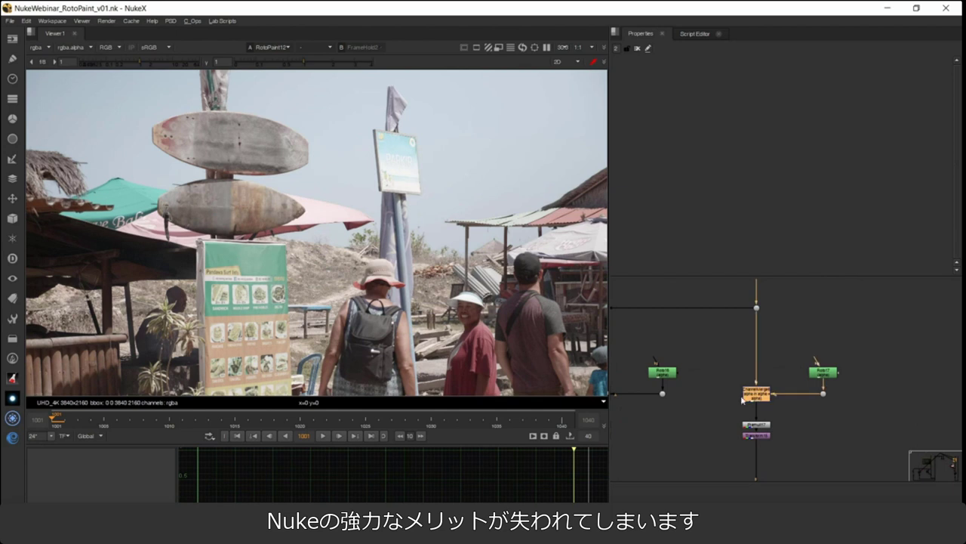
{"action": "scroll", "coordinate": [778, 357], "scroll_direction": "down", "scroll_amount": 5}
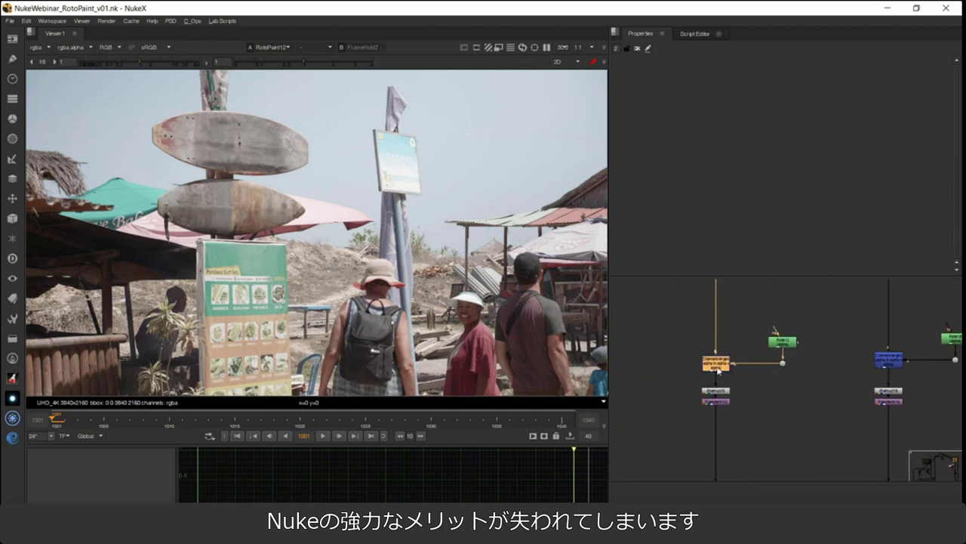
View the separate sign-text roto branches one after another in the viewer.
{"action": "left_click_drag", "start_coordinate": [771, 379], "coordinate": [753, 362]}
{"action": "key", "text": "1"}
{"action": "left_click_drag", "start_coordinate": [808, 385], "coordinate": [693, 438]}
{"action": "key", "text": "1"}
{"action": "left_click_drag", "start_coordinate": [839, 413], "coordinate": [758, 399]}
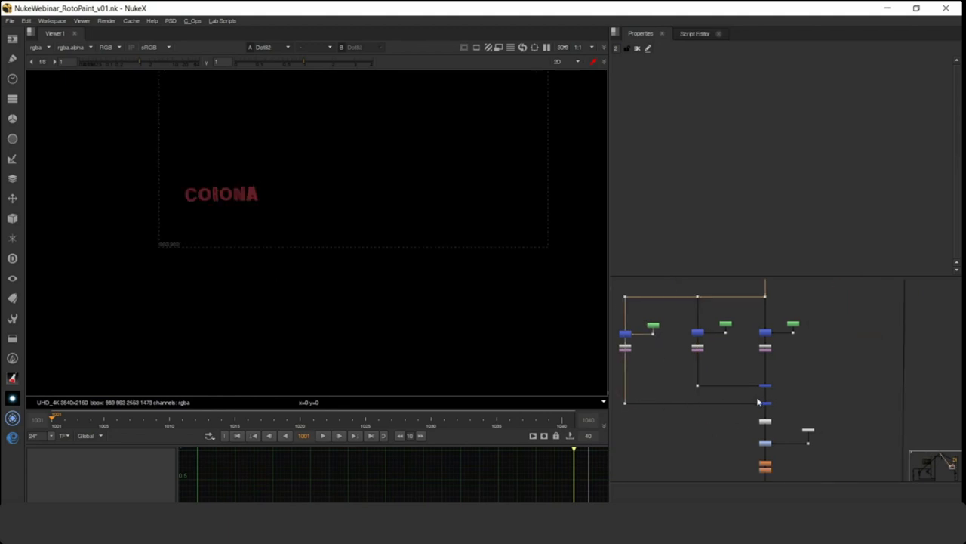
View the merge that combines the sign-text branches, followed by the merge onto the main branch.
{"action": "scroll", "coordinate": [783, 407], "scroll_direction": "up", "scroll_amount": 2}
{"action": "left_click", "coordinate": [757, 404]}
{"action": "key", "text": "1"}
{"action": "scroll", "coordinate": [764, 394], "scroll_direction": "down", "scroll_amount": 3}
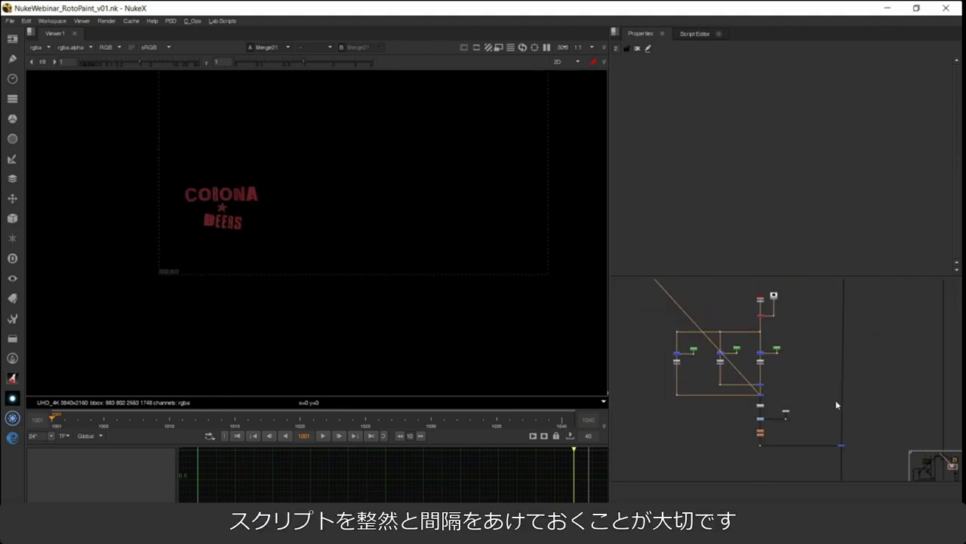
{"action": "scroll", "coordinate": [830, 403], "scroll_direction": "down", "scroll_amount": 2}
{"action": "left_click", "coordinate": [796, 424]}
{"action": "key", "text": "1"}
{"action": "scroll", "coordinate": [851, 397], "scroll_direction": "up", "scroll_amount": 3}
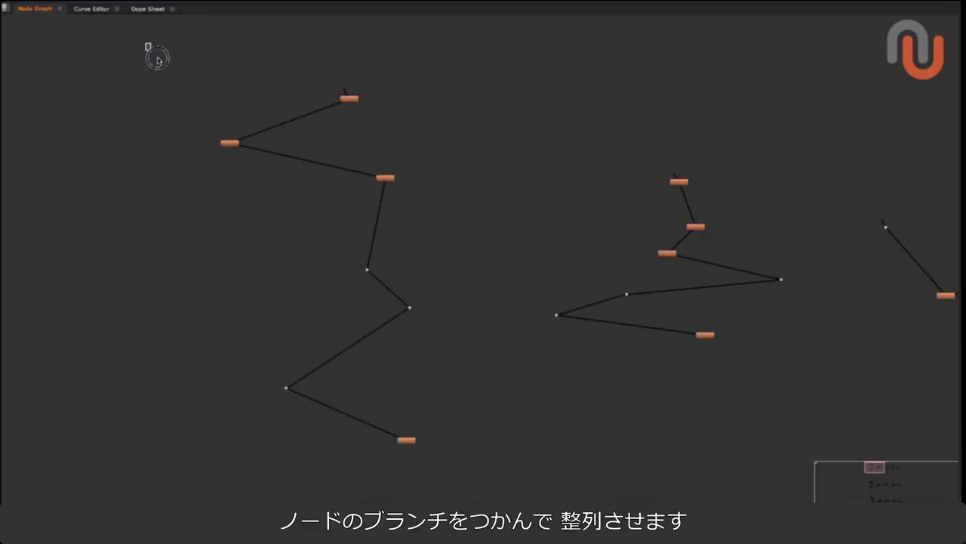
Align all nodes of the first zigzag branch into a vertical line at its leftmost node.
{"action": "left_click_drag", "start_coordinate": [146, 43], "coordinate": [493, 462]}
{"action": "key", "text": "ctrl+Left"}
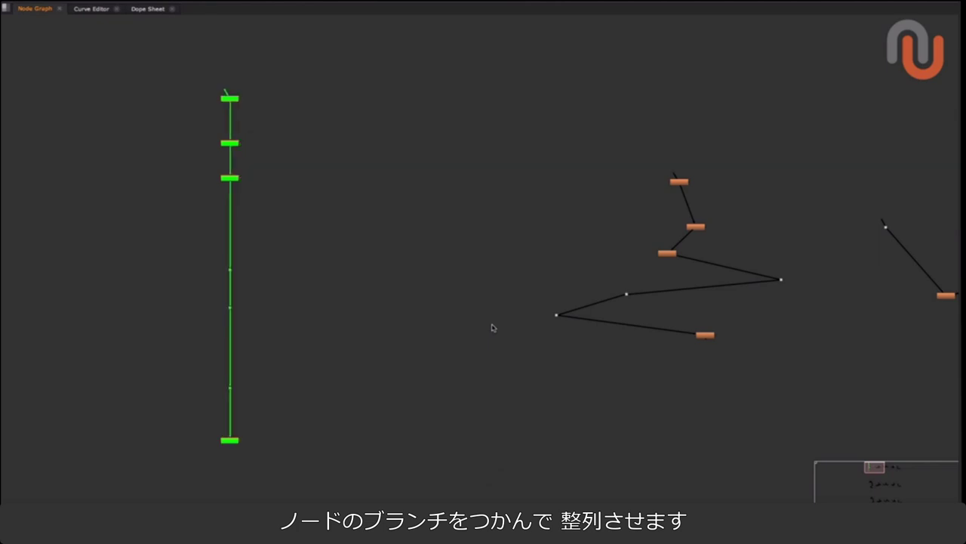
Align all nodes of the second zigzag branch into a vertical line at its rightmost dot.
{"action": "left_click_drag", "start_coordinate": [546, 251], "coordinate": [204, 250]}
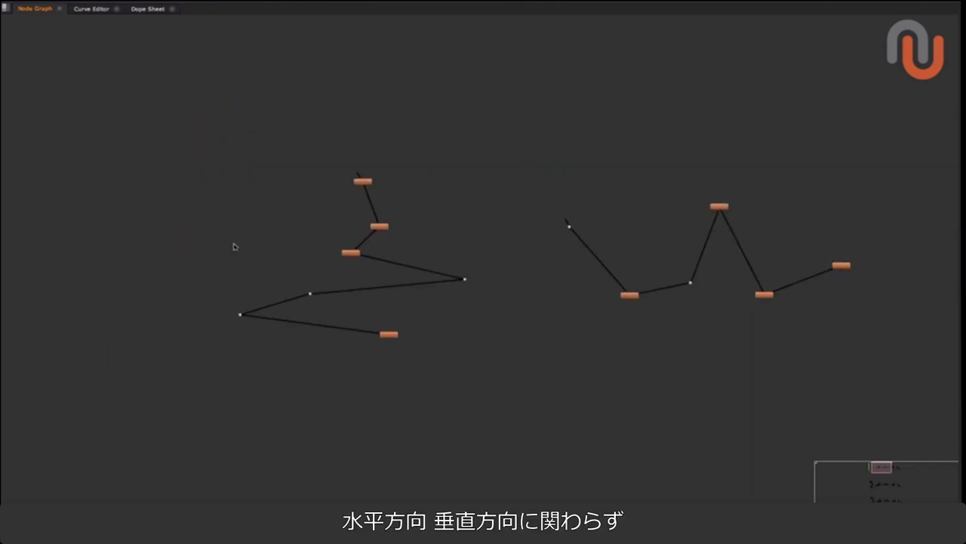
{"action": "left_click_drag", "start_coordinate": [415, 249], "coordinate": [382, 219]}
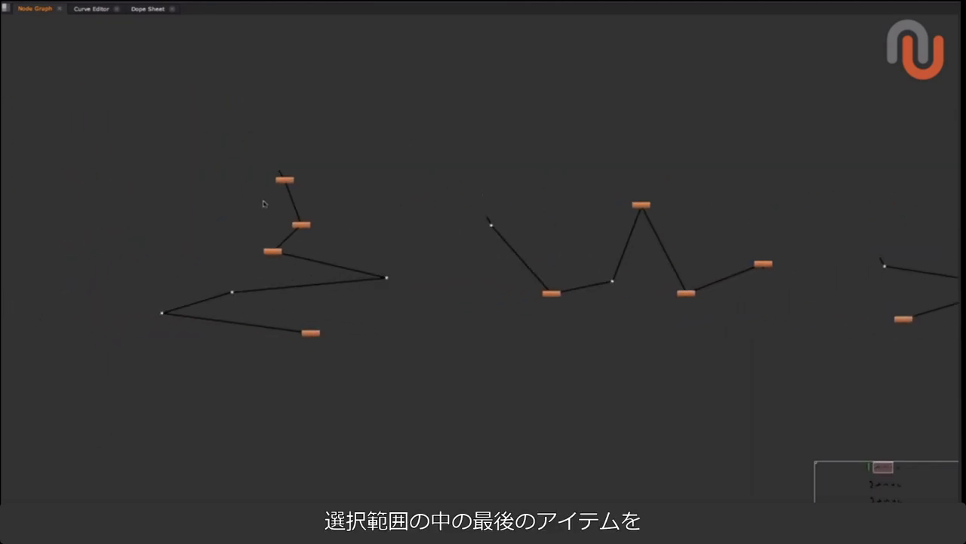
{"action": "left_click_drag", "start_coordinate": [106, 125], "coordinate": [423, 362]}
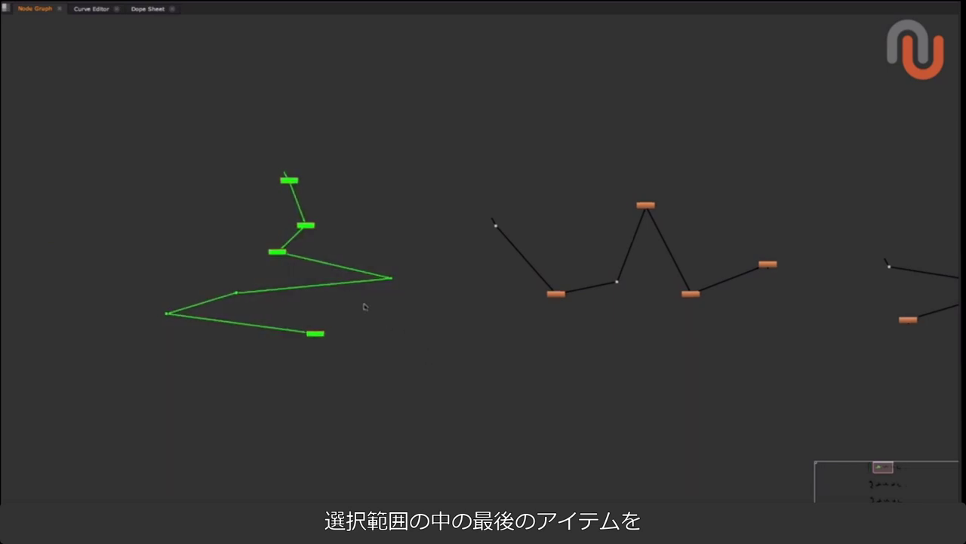
{"action": "scroll", "coordinate": [365, 306], "scroll_direction": "up", "scroll_amount": 3}
{"action": "left_click_drag", "start_coordinate": [394, 291], "coordinate": [509, 315]}
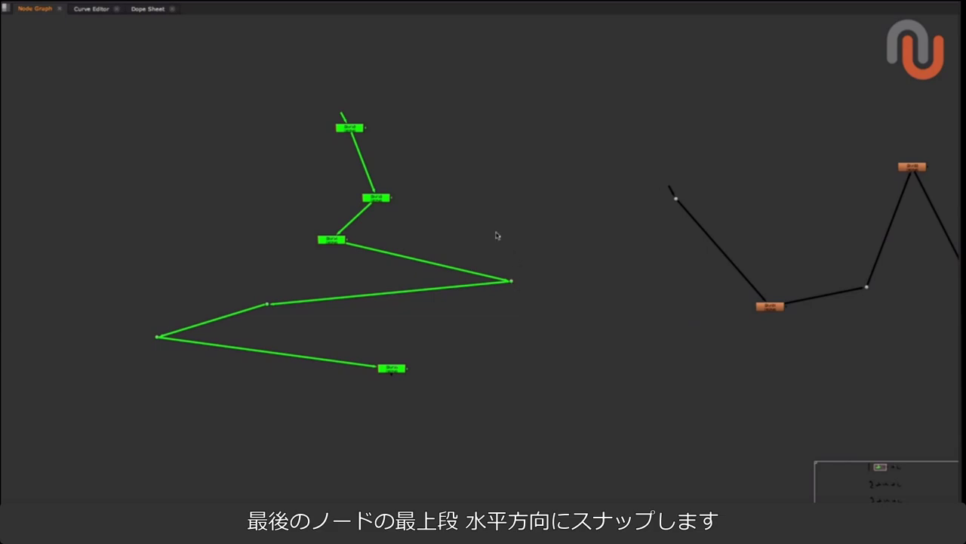
{"action": "key", "text": "ctrl+Right"}
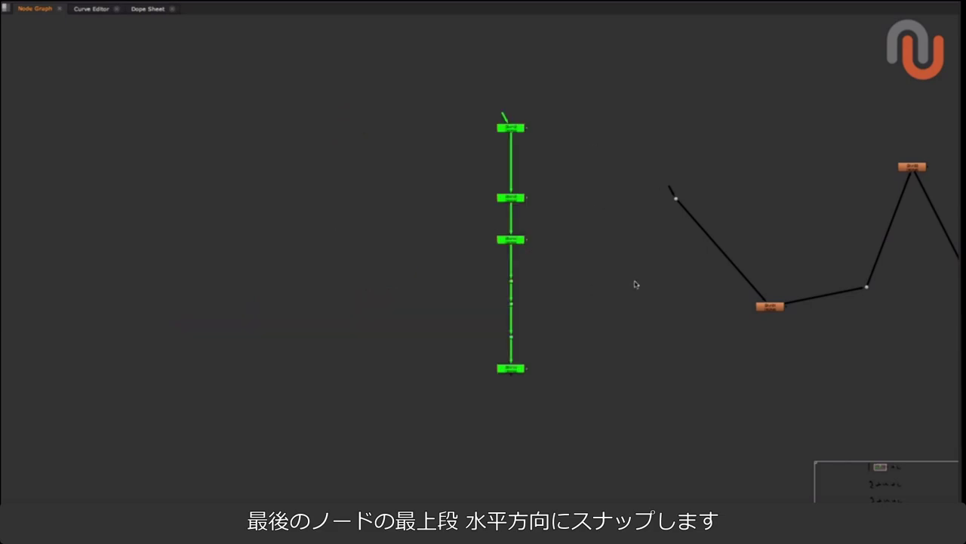
Select the third zigzag branch and auto-arrange its nodes.
{"action": "left_click_drag", "start_coordinate": [635, 284], "coordinate": [274, 263]}
{"action": "left_click_drag", "start_coordinate": [257, 121], "coordinate": [774, 351]}
{"action": "key", "text": "l"}
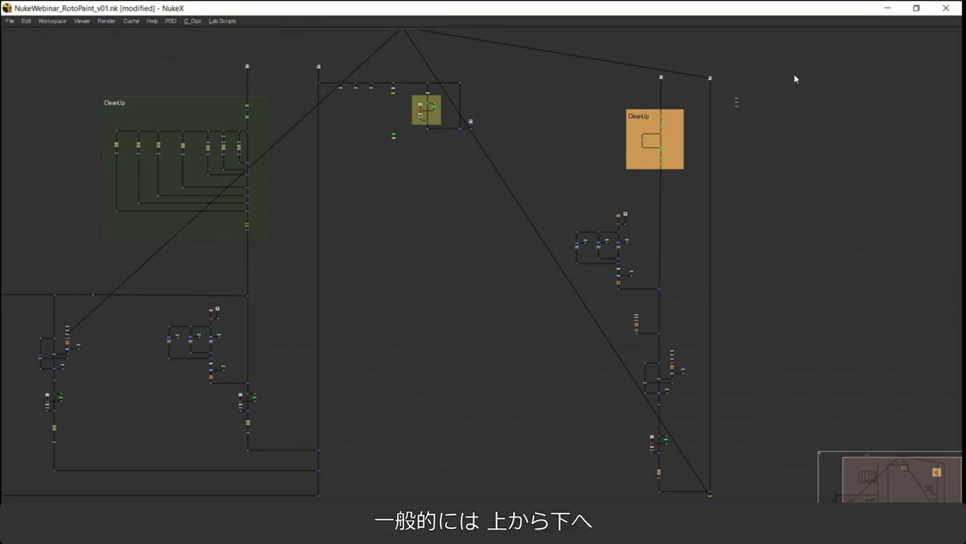
Examine the RotoPaint script's top-to-bottom flow and the roto branch that joins the main branch from the left.
{"action": "left_click_drag", "start_coordinate": [794, 75], "coordinate": [754, 497]}
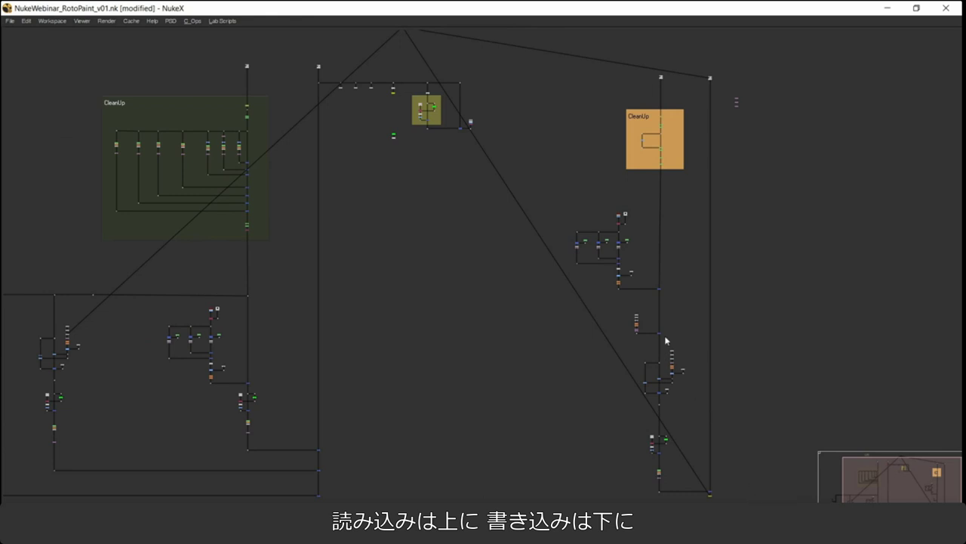
{"action": "scroll", "coordinate": [597, 301], "scroll_direction": "up", "scroll_amount": 2}
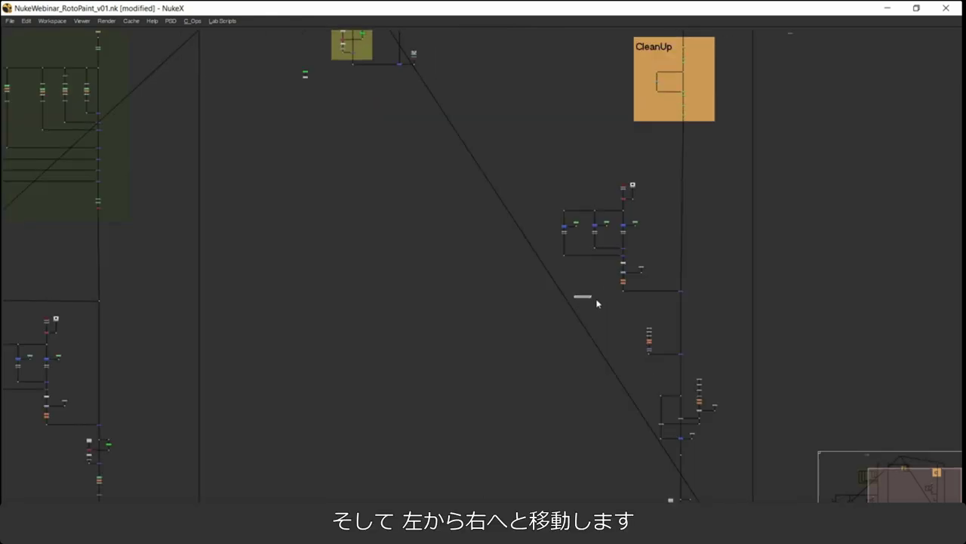
{"action": "left_click_drag", "start_coordinate": [597, 304], "coordinate": [701, 308]}
{"action": "scroll", "coordinate": [704, 307], "scroll_direction": "down", "scroll_amount": 1}
{"action": "scroll", "coordinate": [610, 267], "scroll_direction": "up", "scroll_amount": 1}
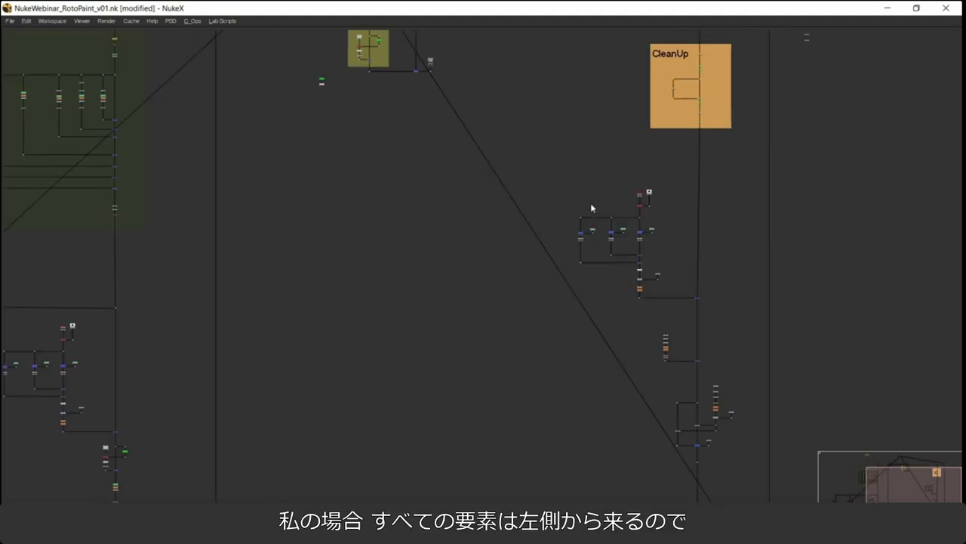
{"action": "left_click_drag", "start_coordinate": [570, 179], "coordinate": [669, 318]}
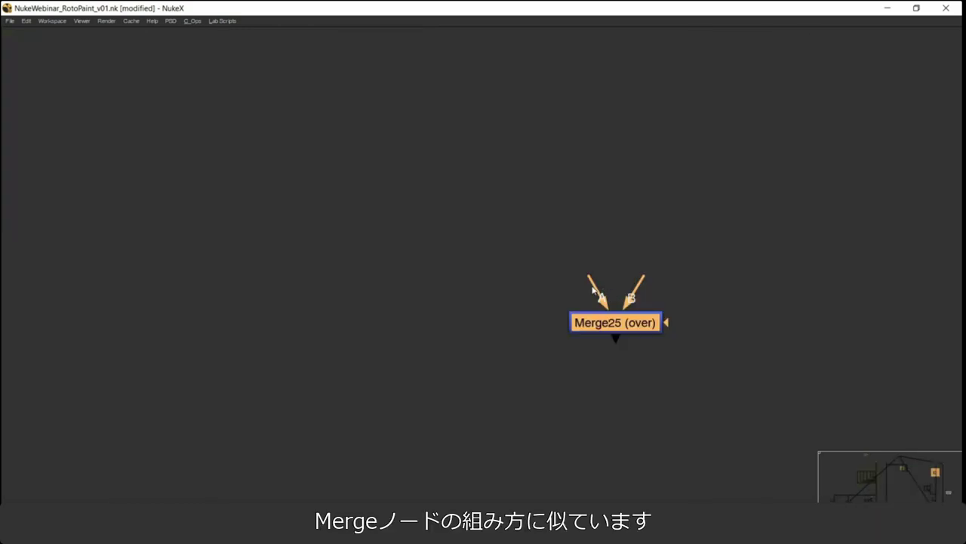
Pull out the A and B inputs of Merge25 to show the direction each one comes from.
{"action": "left_click_drag", "start_coordinate": [600, 298], "coordinate": [500, 312]}
{"action": "left_click_drag", "start_coordinate": [633, 293], "coordinate": [703, 296]}
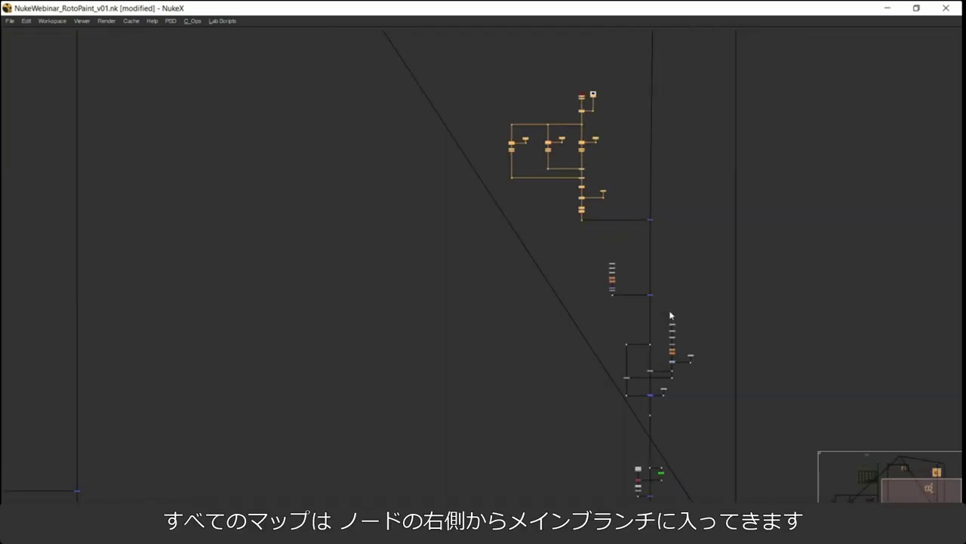
Inspect the maps entering the main branch from the right and pull out the mask inputs of Grade11 and Erode1.
{"action": "left_click_drag", "start_coordinate": [719, 292], "coordinate": [657, 408]}
{"action": "left_click", "coordinate": [670, 407]}
{"action": "scroll", "coordinate": [694, 325], "scroll_direction": "down", "scroll_amount": 5}
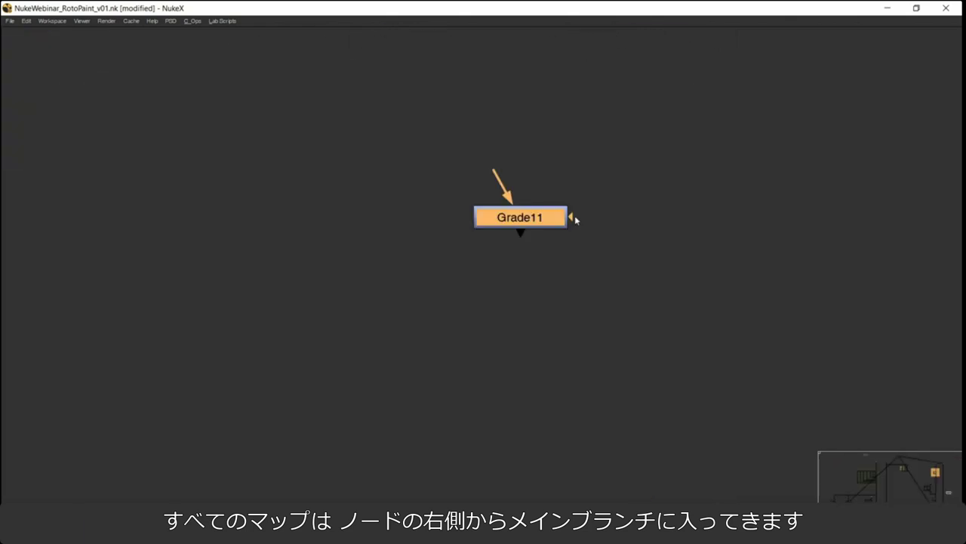
{"action": "left_click_drag", "start_coordinate": [572, 219], "coordinate": [665, 207]}
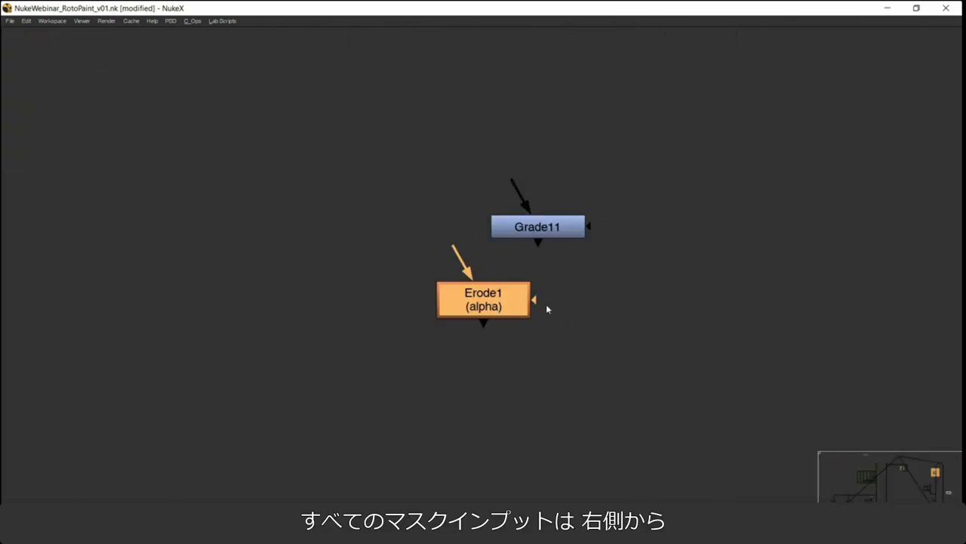
{"action": "left_click_drag", "start_coordinate": [548, 309], "coordinate": [578, 385]}
View the FACE MASKS & HAND SANITIZERS text matte at the dot below its branch.
{"action": "key", "text": "Tab"}
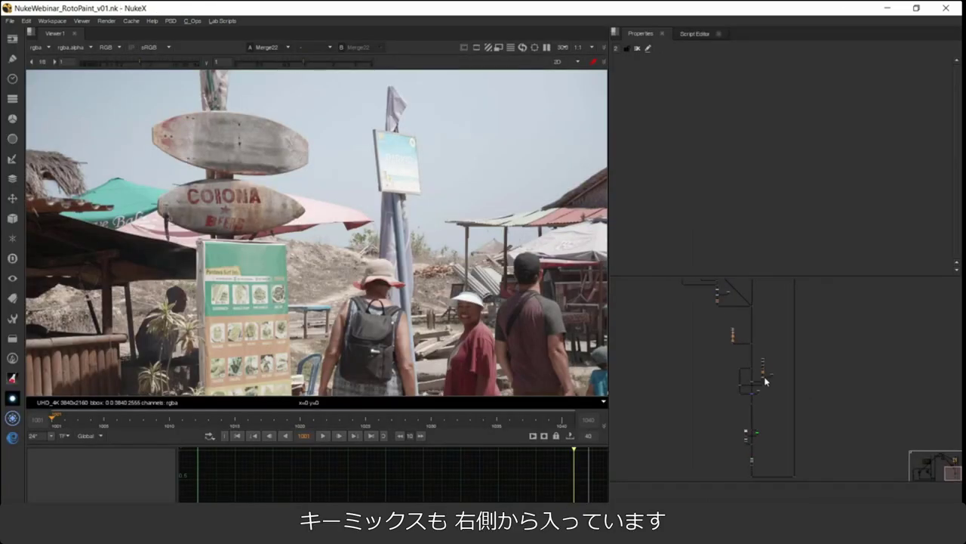
{"action": "scroll", "coordinate": [764, 381], "scroll_direction": "up", "scroll_amount": 6}
{"action": "left_click_drag", "start_coordinate": [786, 372], "coordinate": [714, 425]}
{"action": "scroll", "coordinate": [702, 404], "scroll_direction": "down", "scroll_amount": 3}
{"action": "left_click", "coordinate": [793, 392]}
{"action": "scroll", "coordinate": [793, 392], "scroll_direction": "down", "scroll_amount": 4}
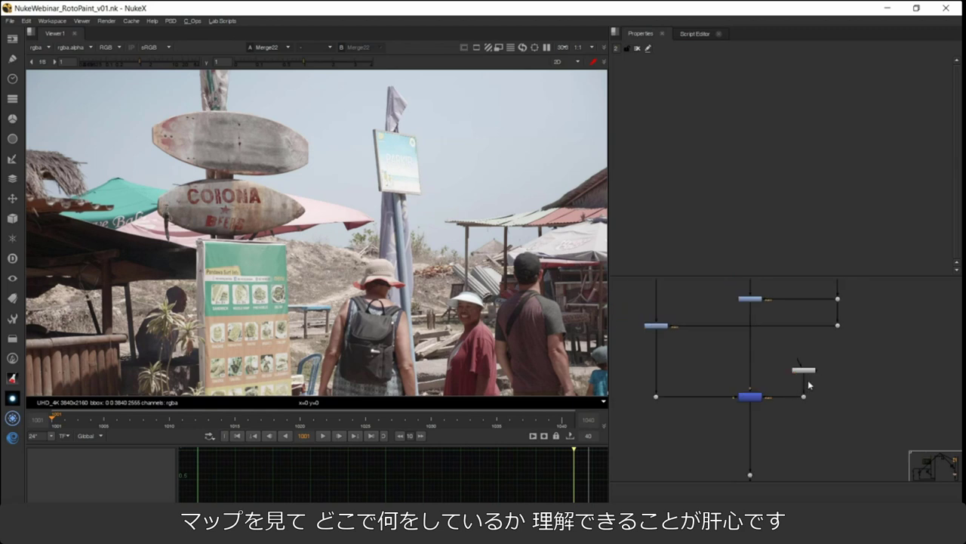
{"action": "left_click", "coordinate": [799, 425]}
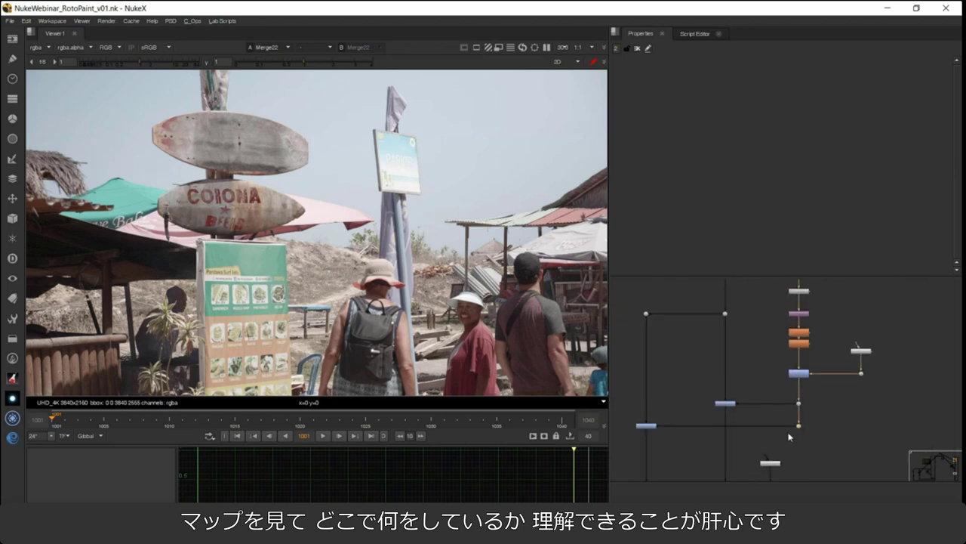
{"action": "key", "text": "1"}
{"action": "scroll", "coordinate": [898, 410], "scroll_direction": "down", "scroll_amount": 4}
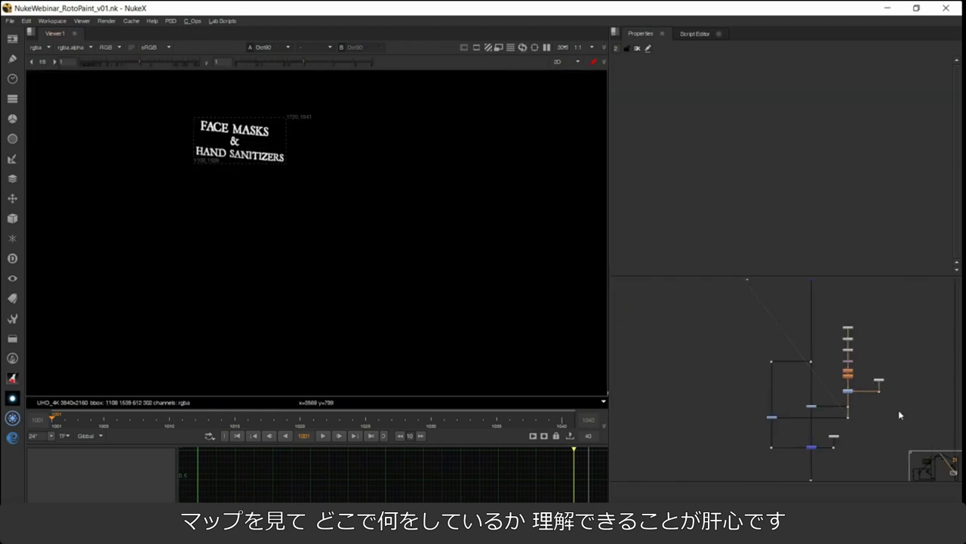
Check the matte from the green keyer node's output dot, then view the merge where the grain branch joins.
{"action": "left_click_drag", "start_coordinate": [861, 394], "coordinate": [783, 336]}
{"action": "left_click_drag", "start_coordinate": [760, 420], "coordinate": [780, 357]}
{"action": "scroll", "coordinate": [781, 357], "scroll_direction": "up", "scroll_amount": 2}
{"action": "scroll", "coordinate": [785, 343], "scroll_direction": "up", "scroll_amount": 3}
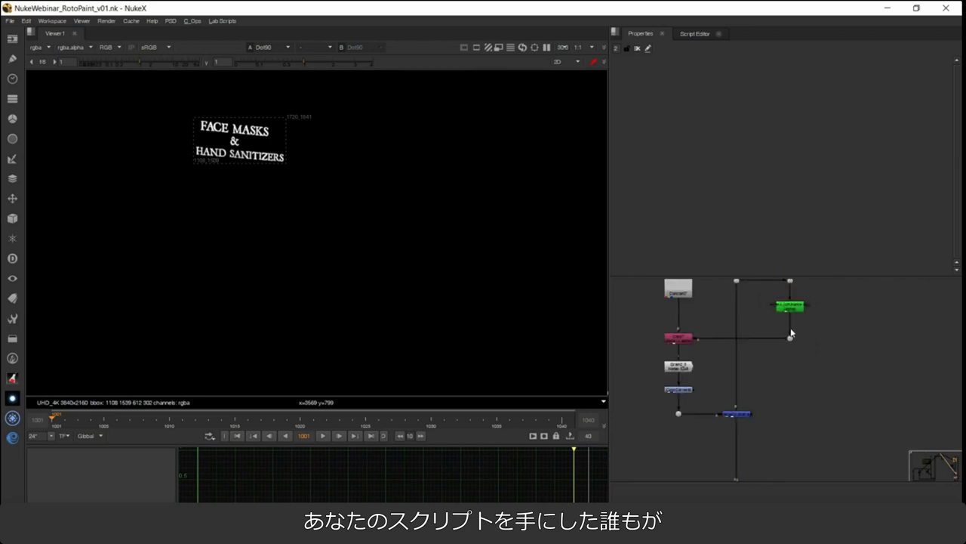
{"action": "left_click", "coordinate": [789, 337]}
{"action": "key", "text": "1"}
{"action": "key", "text": "y"}
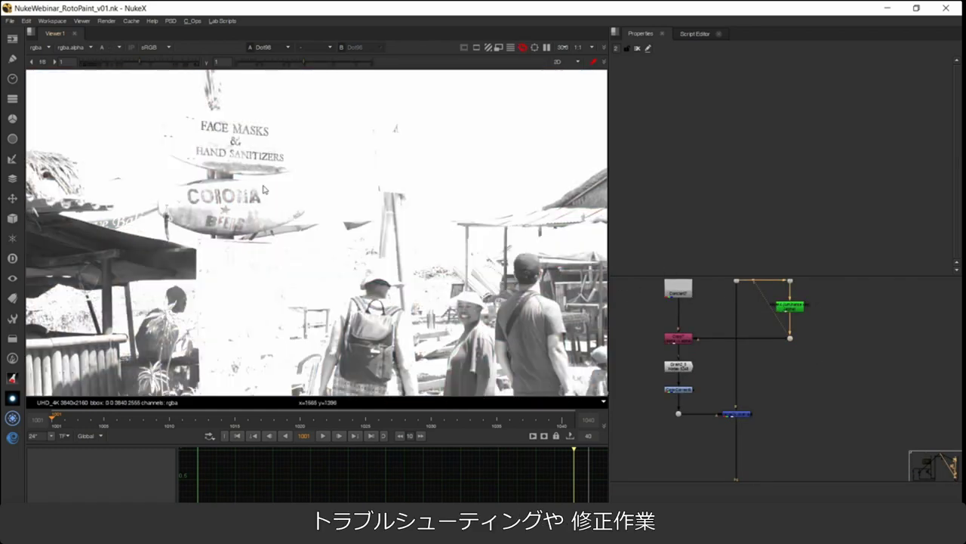
{"action": "key", "text": "y"}
{"action": "left_click", "coordinate": [746, 415]}
{"action": "key", "text": "1"}
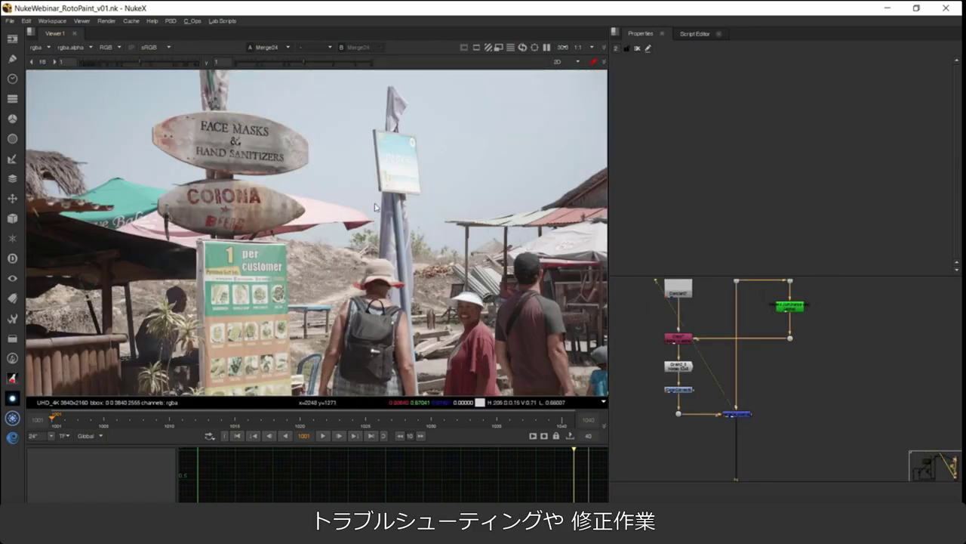
Trace the main branch and view the original plate Read7 at the top of the script.
{"action": "scroll", "coordinate": [781, 378], "scroll_direction": "down", "scroll_amount": 5}
{"action": "scroll", "coordinate": [774, 415], "scroll_direction": "up", "scroll_amount": 5}
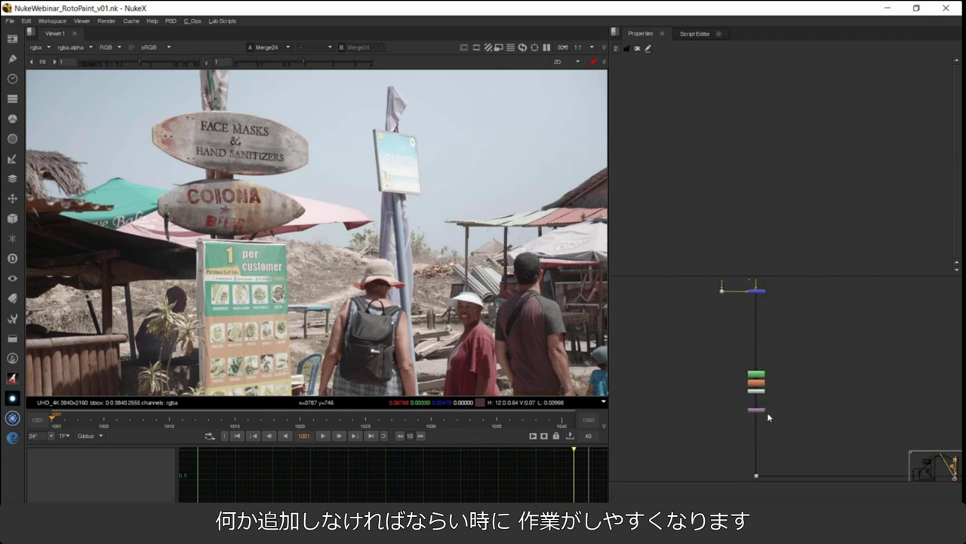
{"action": "scroll", "coordinate": [800, 417], "scroll_direction": "down", "scroll_amount": 4}
{"action": "scroll", "coordinate": [912, 409], "scroll_direction": "up", "scroll_amount": 4}
{"action": "scroll", "coordinate": [895, 406], "scroll_direction": "up", "scroll_amount": 4}
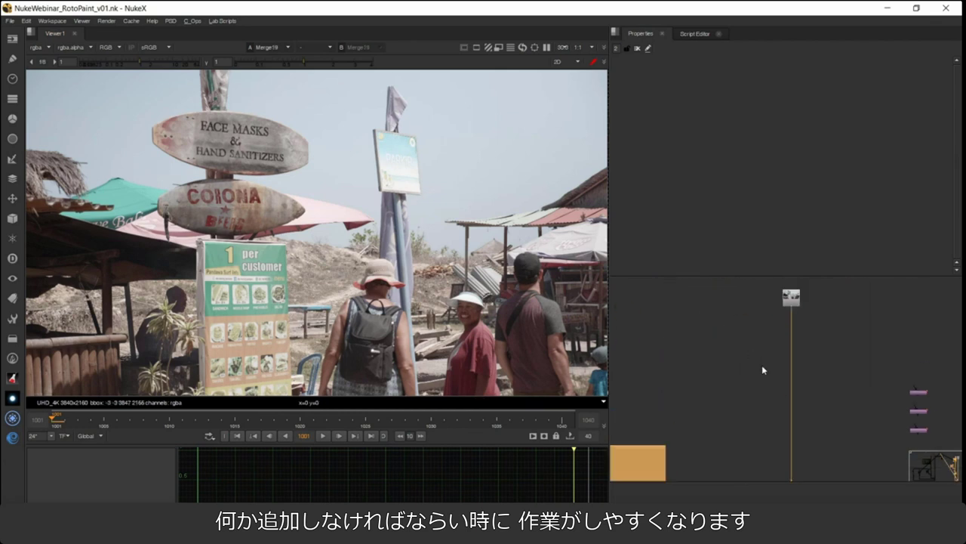
{"action": "scroll", "coordinate": [793, 319], "scroll_direction": "up", "scroll_amount": 4}
{"action": "left_click", "coordinate": [780, 313]}
{"action": "key", "text": "1"}
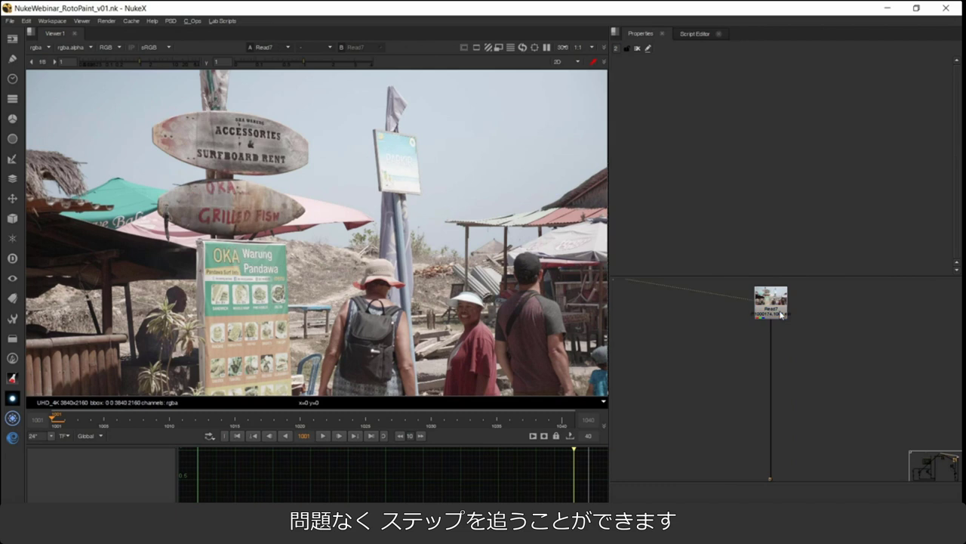
Follow the script down into the green CleanUp backdrop and view its RotoPaint result.
{"action": "scroll", "coordinate": [782, 350], "scroll_direction": "down", "scroll_amount": 7}
{"action": "left_click_drag", "start_coordinate": [771, 433], "coordinate": [783, 341]}
{"action": "left_click_drag", "start_coordinate": [797, 475], "coordinate": [800, 323]}
{"action": "left_click_drag", "start_coordinate": [778, 441], "coordinate": [787, 336]}
{"action": "scroll", "coordinate": [789, 340], "scroll_direction": "up", "scroll_amount": 3}
{"action": "scroll", "coordinate": [828, 396], "scroll_direction": "up", "scroll_amount": 4}
{"action": "left_click_drag", "start_coordinate": [818, 414], "coordinate": [792, 437]}
{"action": "key", "text": "1"}
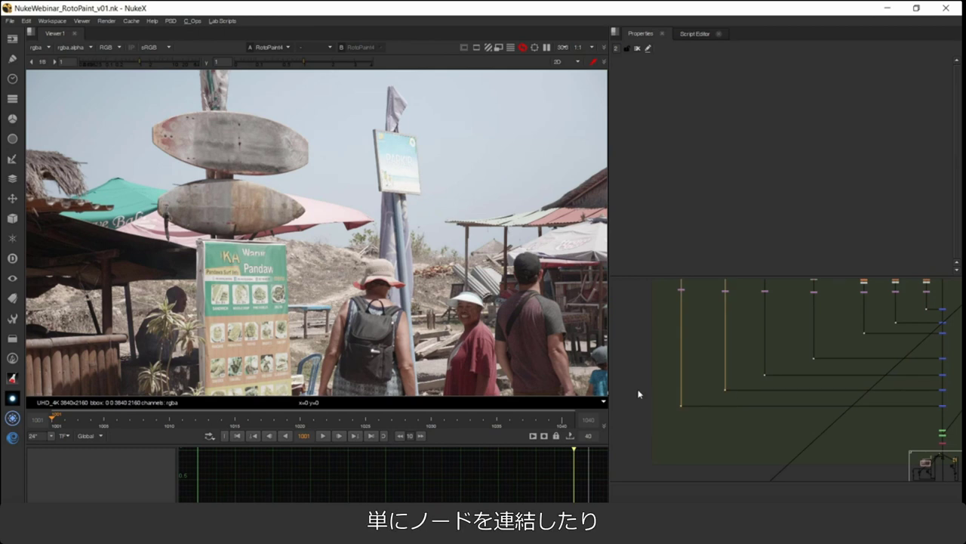
View the individual cleanup patches at the branch dots inside the green CleanUp backdrop.
{"action": "left_click", "coordinate": [726, 390]}
{"action": "key", "text": "1"}
{"action": "left_click_drag", "start_coordinate": [837, 348], "coordinate": [798, 372]}
{"action": "key", "text": "1"}
{"action": "left_click_drag", "start_coordinate": [882, 325], "coordinate": [879, 328]}
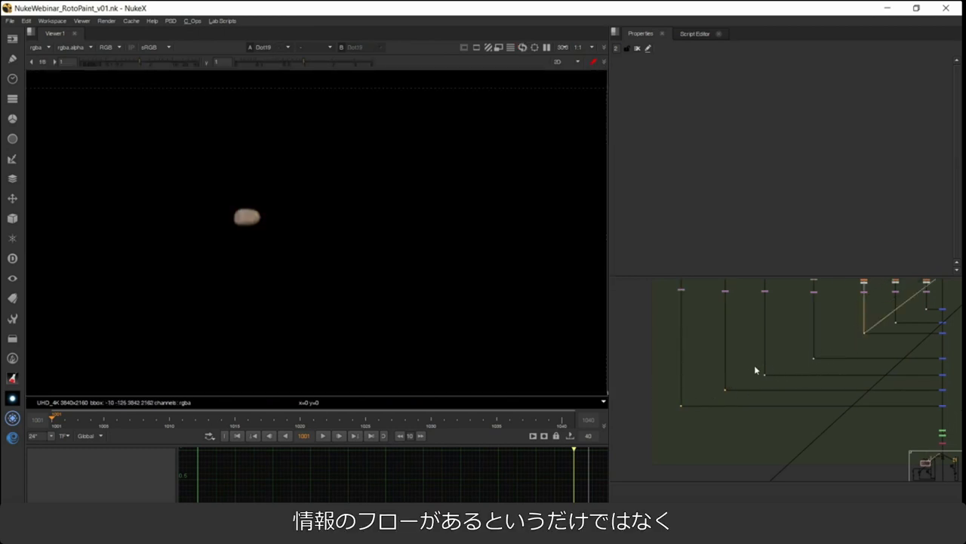
{"action": "left_click_drag", "start_coordinate": [738, 372], "coordinate": [714, 408]}
{"action": "key", "text": "1"}
{"action": "scroll", "coordinate": [797, 369], "scroll_direction": "down", "scroll_amount": 2}
{"action": "scroll", "coordinate": [796, 368], "scroll_direction": "down", "scroll_amount": 2}
{"action": "scroll", "coordinate": [861, 347], "scroll_direction": "up", "scroll_amount": 3}
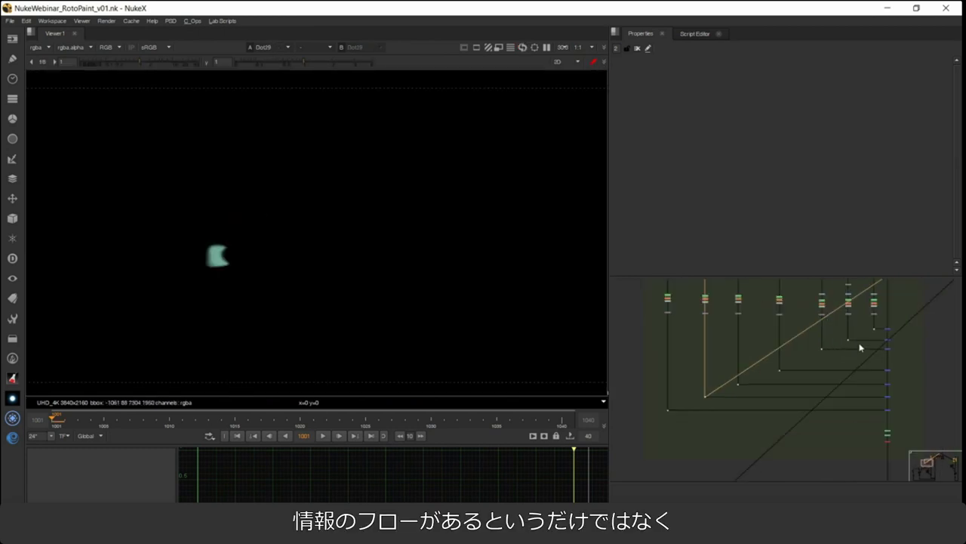
View one more patch dot in the green CleanUp backdrop, then the Shuffle1 result at the end of its branch.
{"action": "left_click_drag", "start_coordinate": [864, 332], "coordinate": [839, 352]}
{"action": "key", "text": "1"}
{"action": "left_click_drag", "start_coordinate": [887, 396], "coordinate": [805, 394]}
{"action": "scroll", "coordinate": [805, 393], "scroll_direction": "up", "scroll_amount": 1}
{"action": "scroll", "coordinate": [804, 394], "scroll_direction": "up", "scroll_amount": 1}
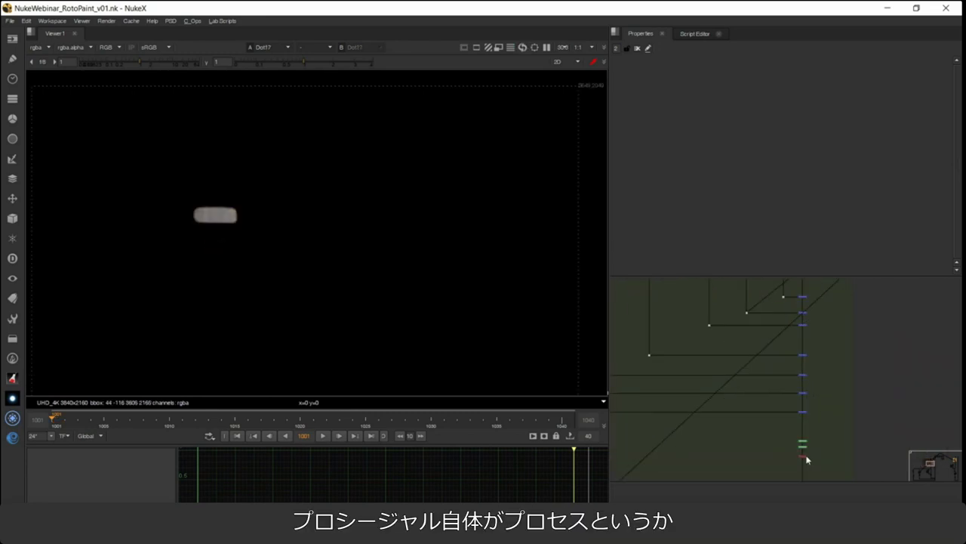
{"action": "left_click", "coordinate": [805, 457]}
{"action": "key", "text": "1"}
{"action": "scroll", "coordinate": [812, 403], "scroll_direction": "down", "scroll_amount": 2}
{"action": "scroll", "coordinate": [810, 410], "scroll_direction": "down", "scroll_amount": 2}
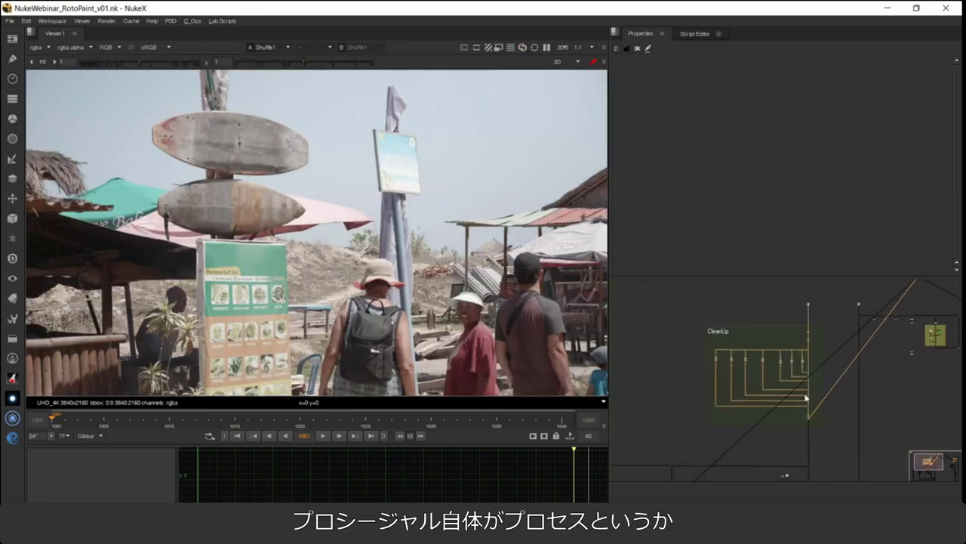
{"action": "left_click_drag", "start_coordinate": [690, 324], "coordinate": [833, 424]}
{"action": "scroll", "coordinate": [841, 389], "scroll_direction": "down", "scroll_amount": 3}
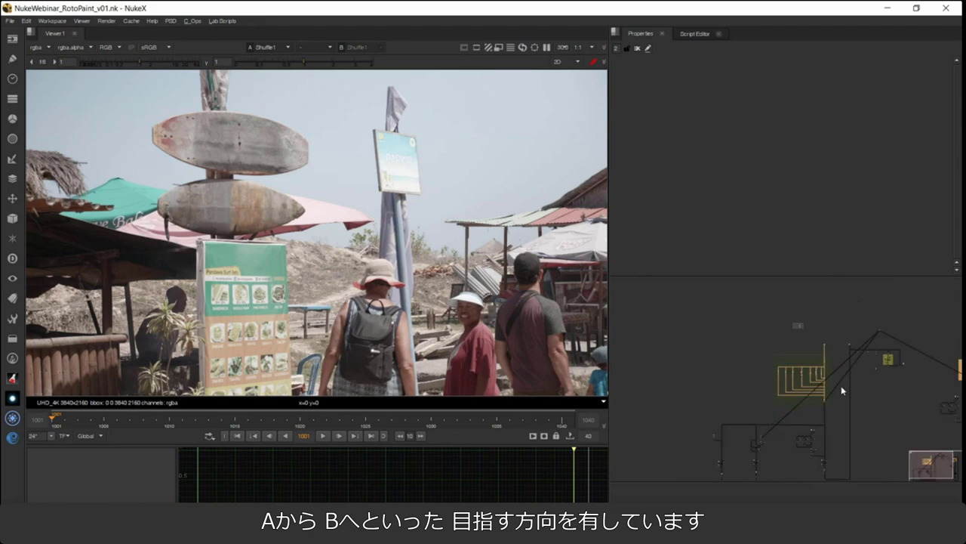
Compare the FrameHold2 plate with the RotoPaint12 result in the orange CleanUp backdrop.
{"action": "left_click_drag", "start_coordinate": [951, 396], "coordinate": [816, 403]}
{"action": "scroll", "coordinate": [852, 402], "scroll_direction": "up", "scroll_amount": 6}
{"action": "left_click_drag", "start_coordinate": [793, 347], "coordinate": [787, 420]}
{"action": "scroll", "coordinate": [749, 444], "scroll_direction": "up", "scroll_amount": 4}
{"action": "key", "text": "2"}
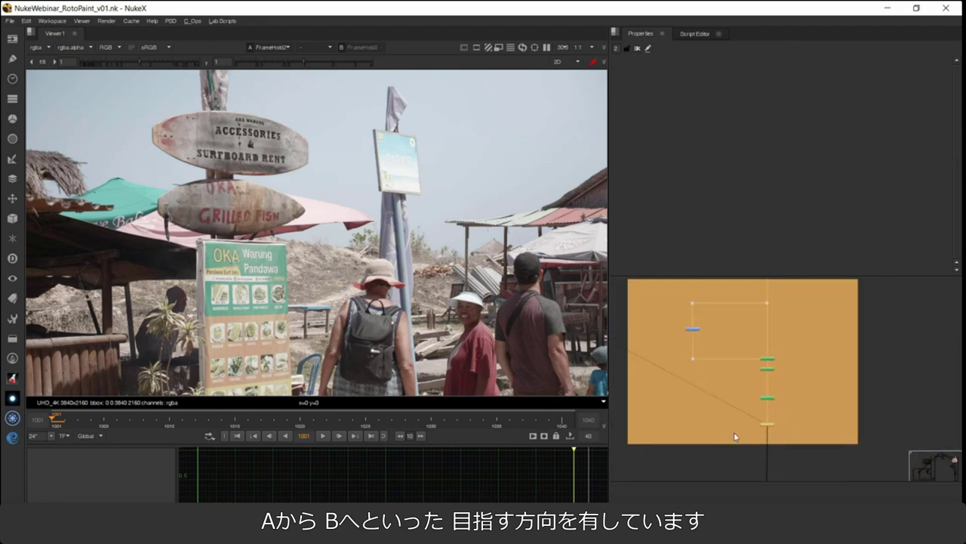
{"action": "key", "text": "1"}
{"action": "key", "text": "2"}
{"action": "key", "text": "2"}
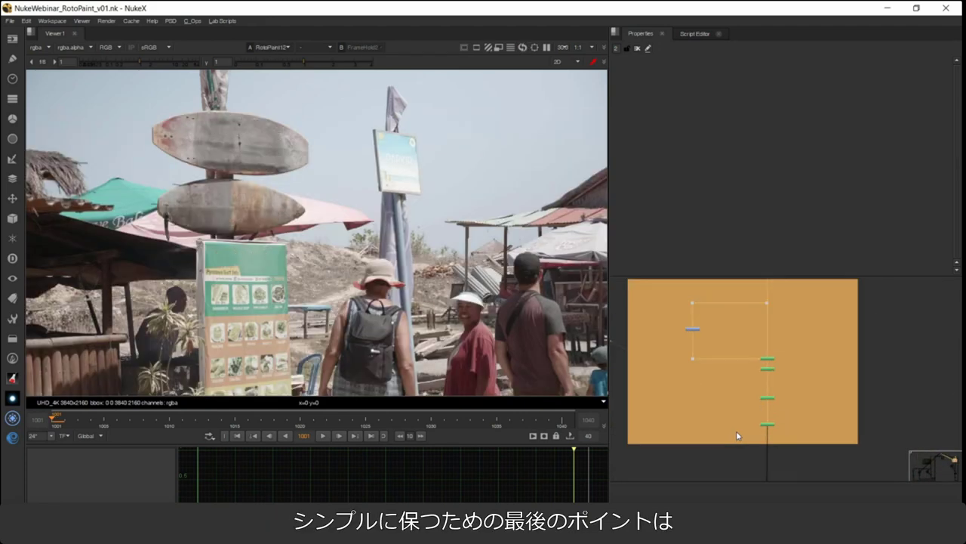
{"action": "key", "text": "1"}
{"action": "key", "text": "2"}
{"action": "scroll", "coordinate": [766, 369], "scroll_direction": "down", "scroll_amount": 4}
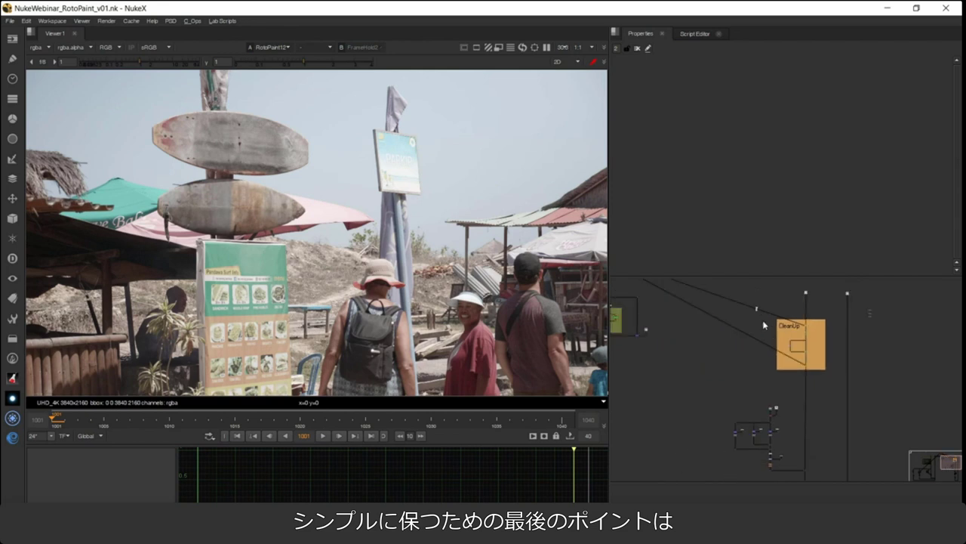